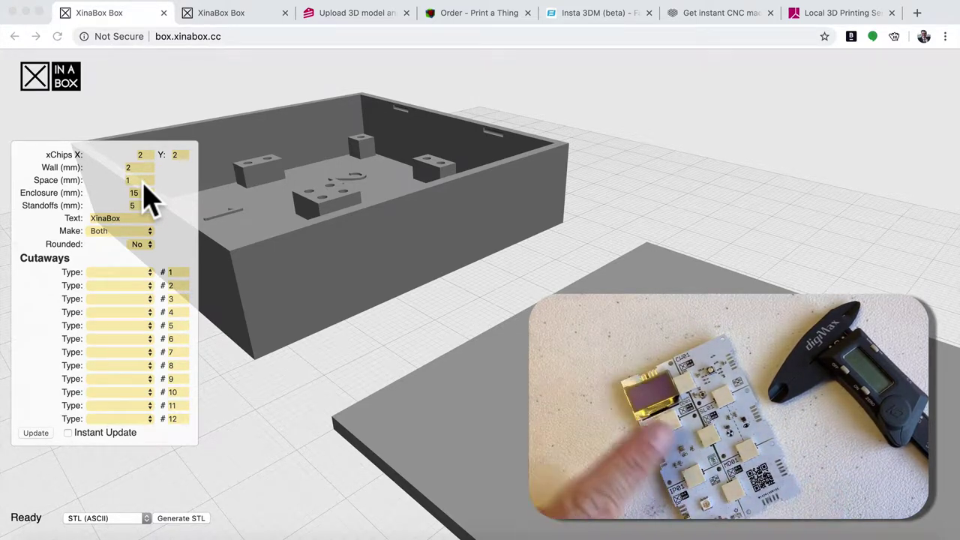
Set the number of xChips in Y to 3 and update the model.
click(179, 156)
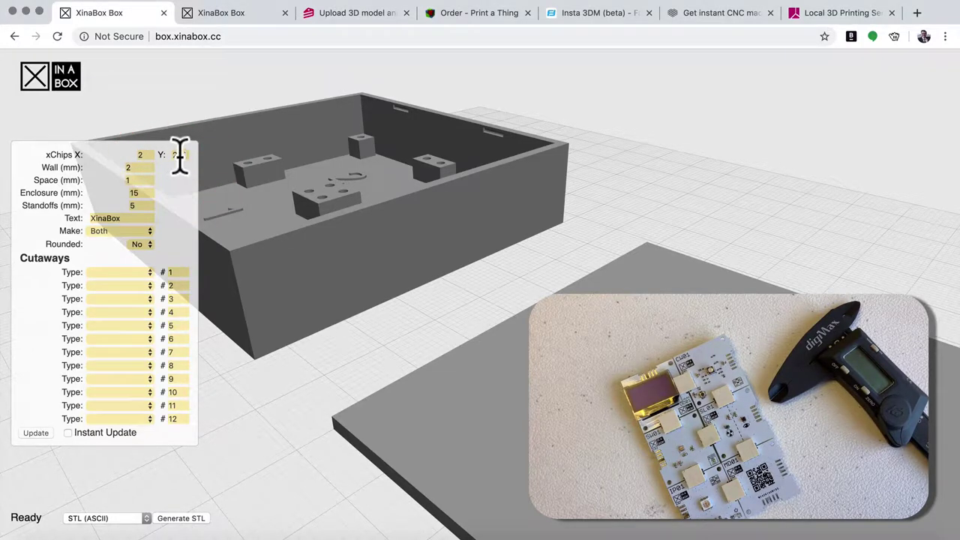
click(185, 153)
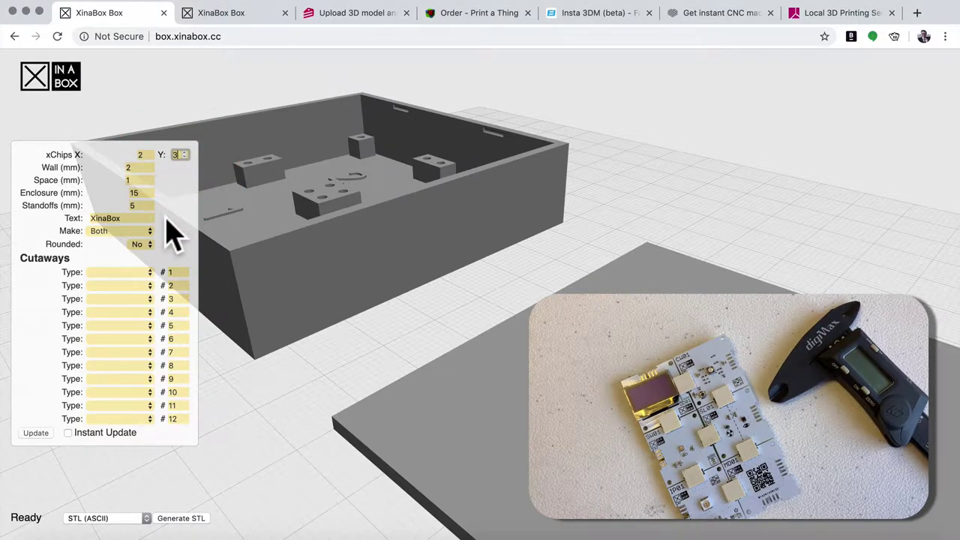
click(38, 433)
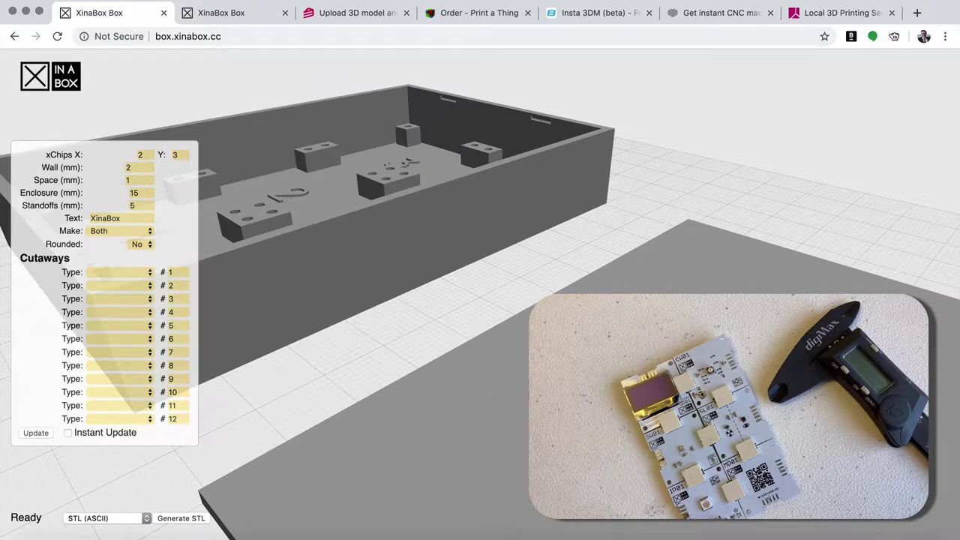
drag(508, 402, 332, 380)
scroll(450, 386, down, 3)
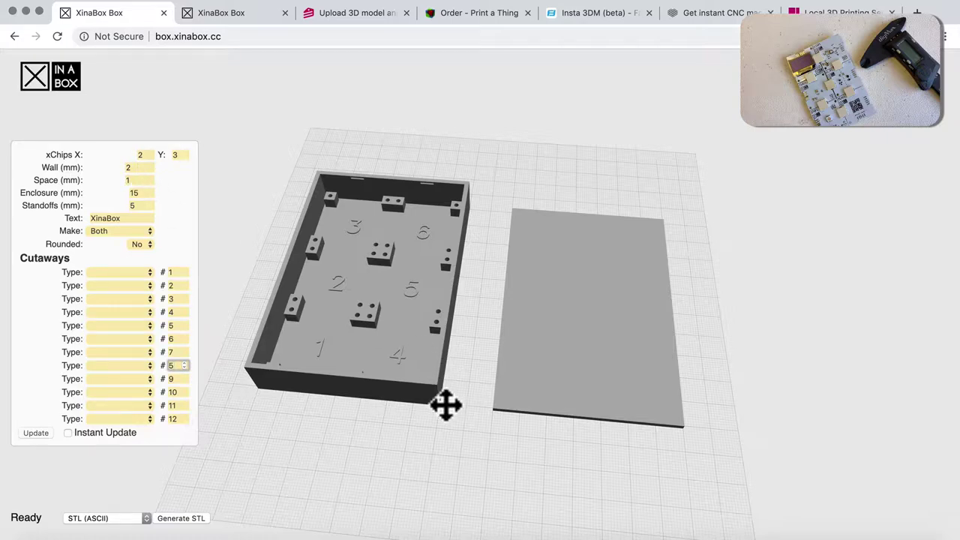
Examine the box and lid from the side, from underneath and from above, including the lid's lip and latches.
drag(446, 405, 450, 325)
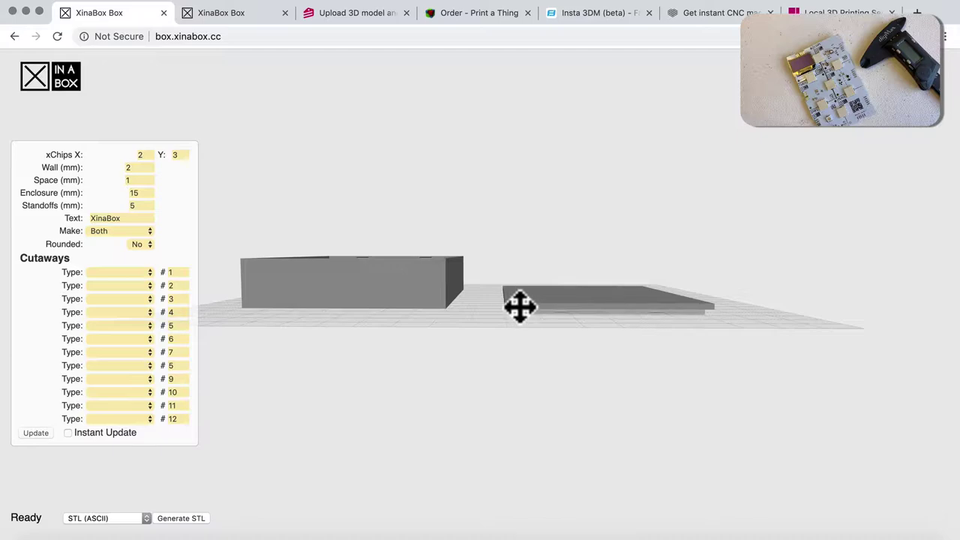
scroll(521, 309, up, 10)
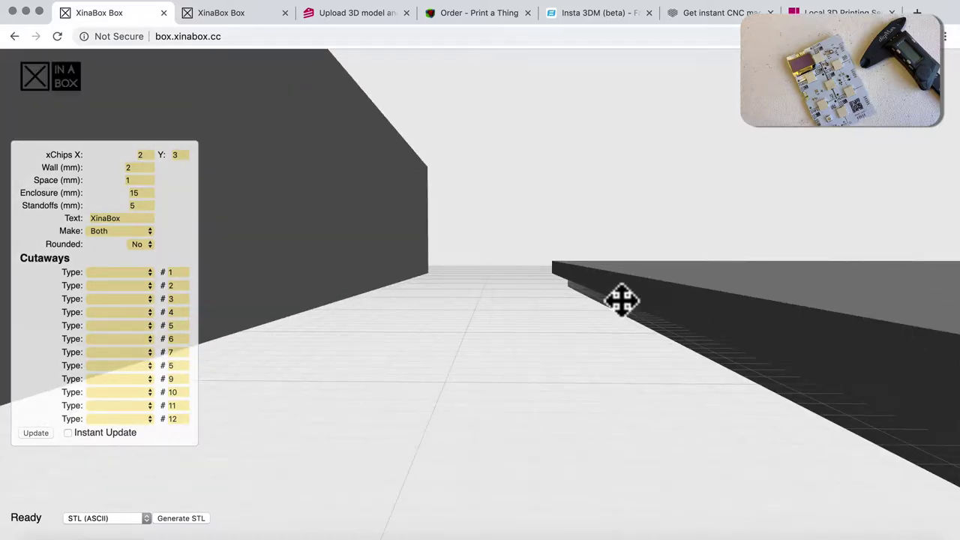
scroll(620, 300, down, 4)
drag(487, 295, 519, 177)
scroll(536, 223, down, 5)
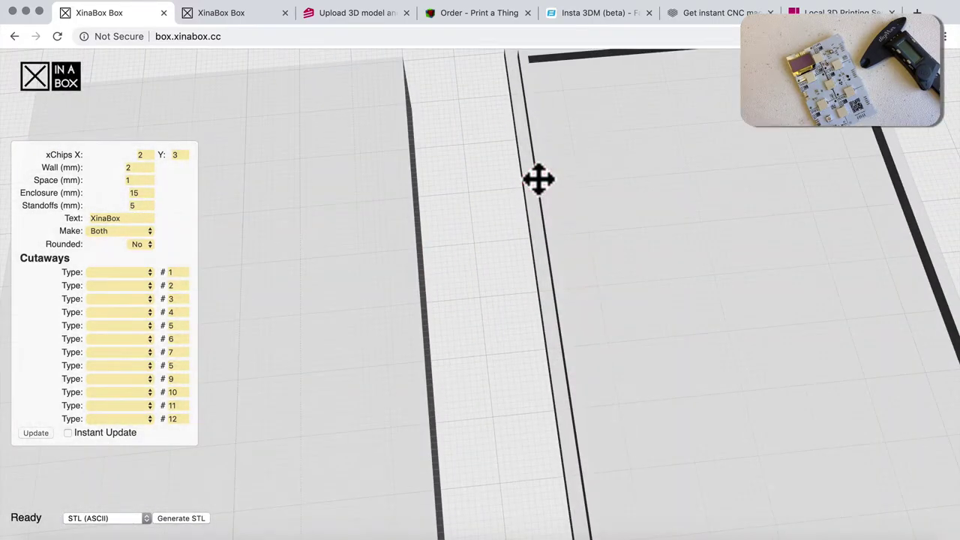
scroll(550, 188, up, 5)
drag(520, 228, 514, 351)
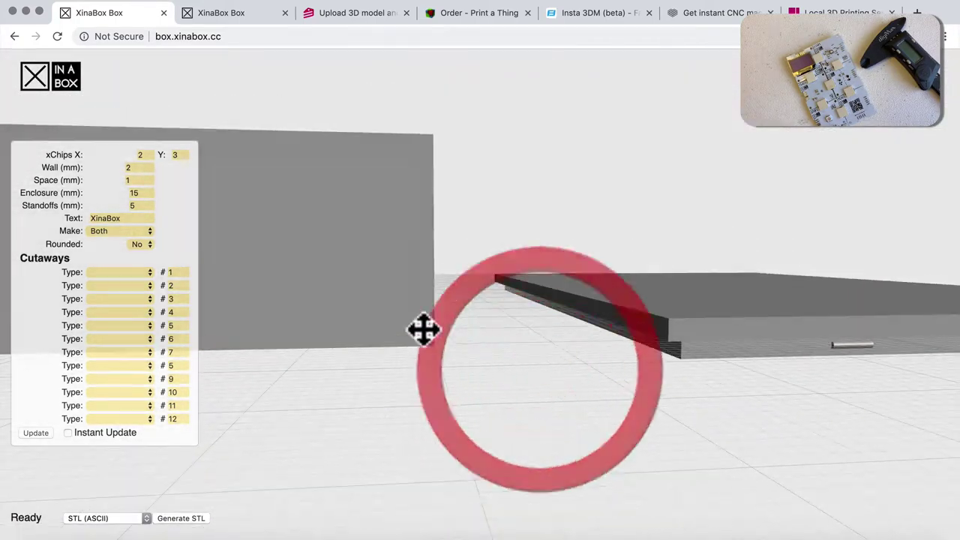
drag(540, 299, 540, 374)
scroll(541, 373, down, 6)
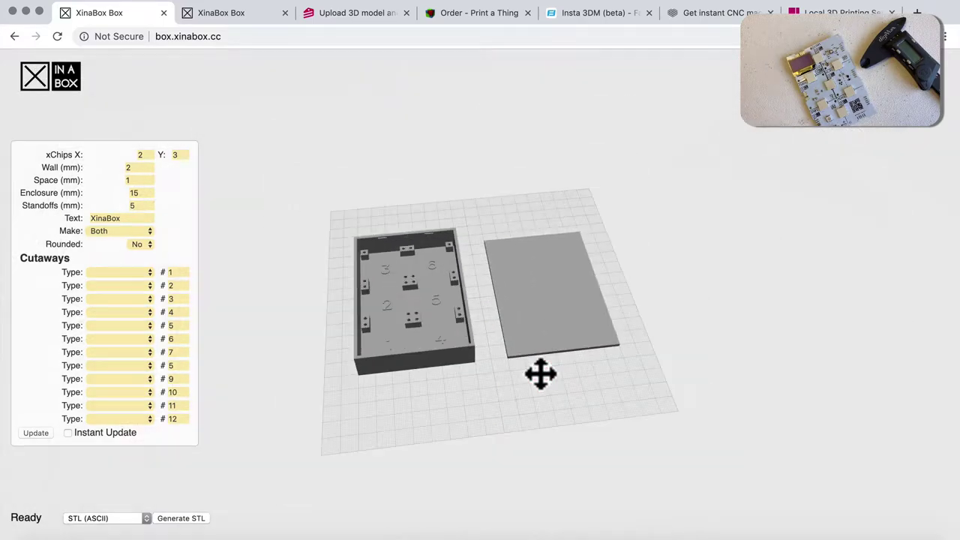
scroll(540, 374, up, 3)
drag(541, 373, 516, 383)
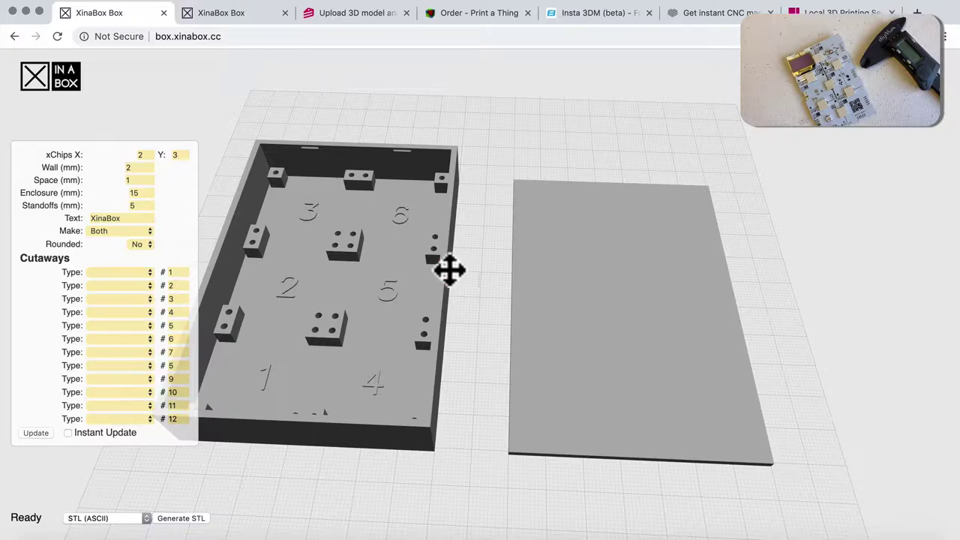
Try a space of 0 mm between the standoffs and the wall, and restore it to 1 mm, updating the model each time.
drag(448, 266, 465, 266)
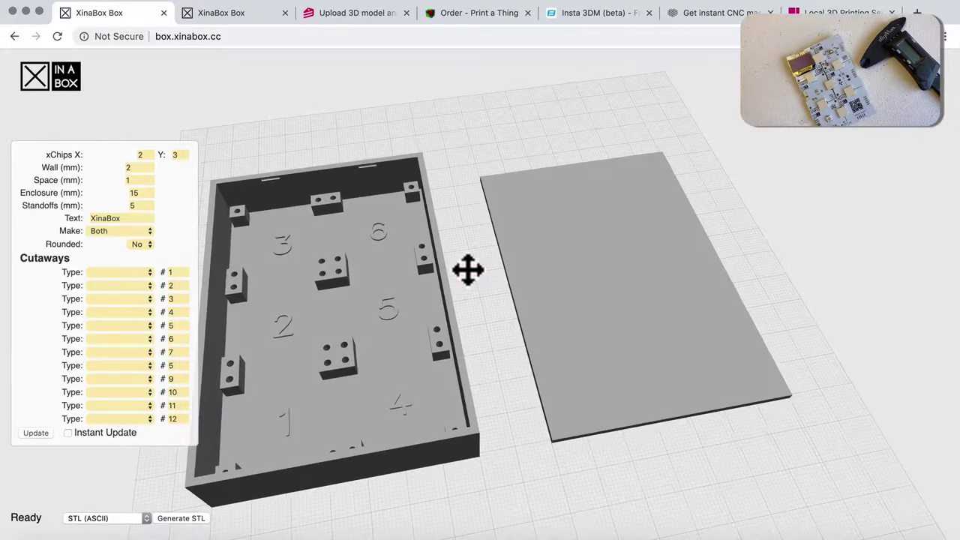
scroll(426, 305, up, 10)
scroll(426, 305, down, 5)
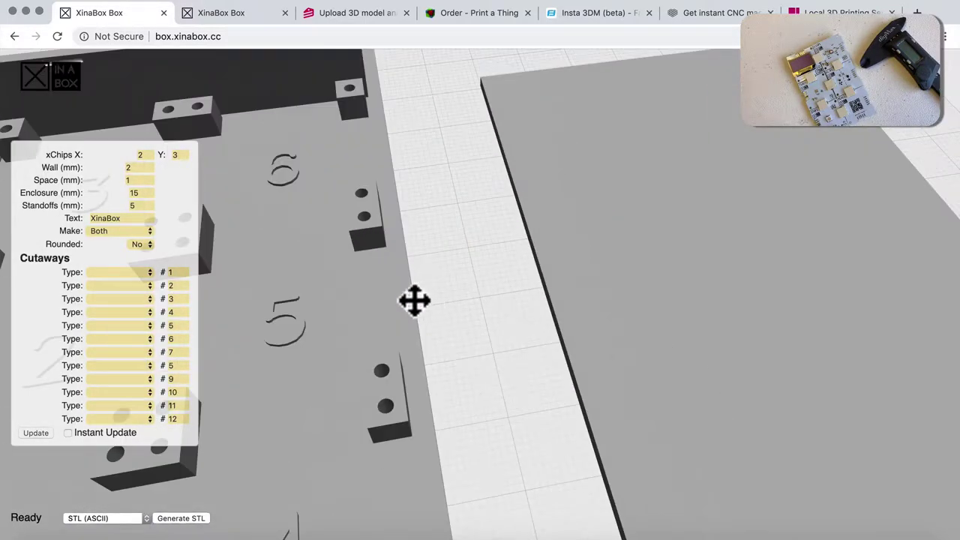
drag(413, 300, 408, 322)
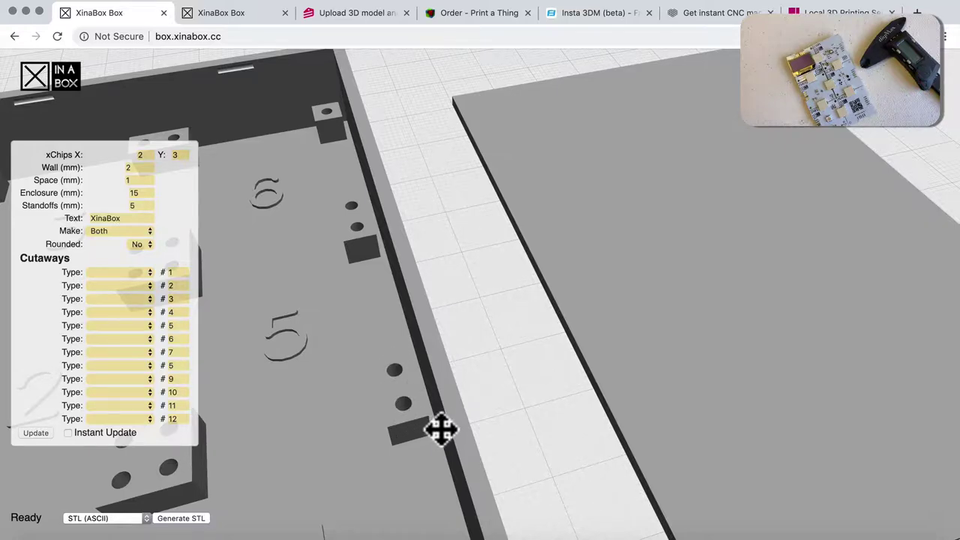
click(117, 180)
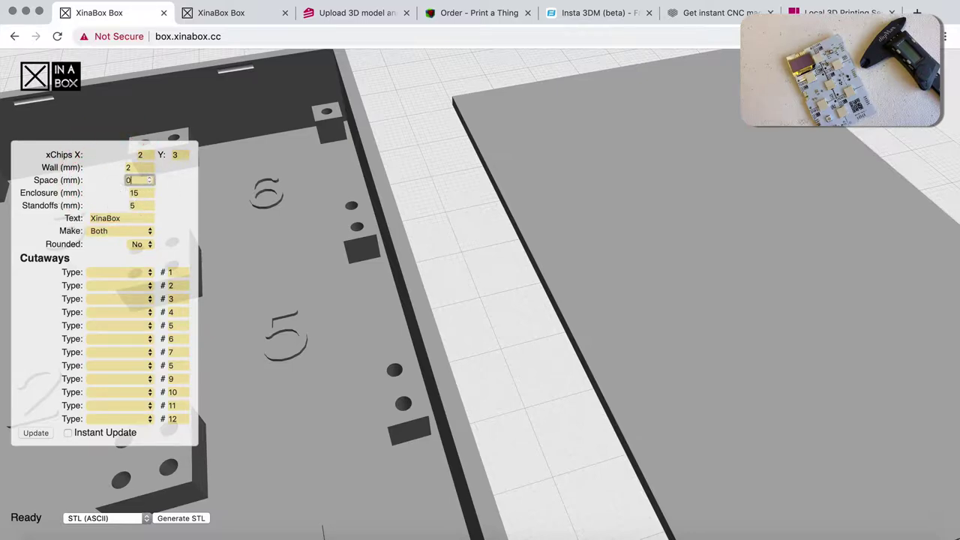
click(36, 434)
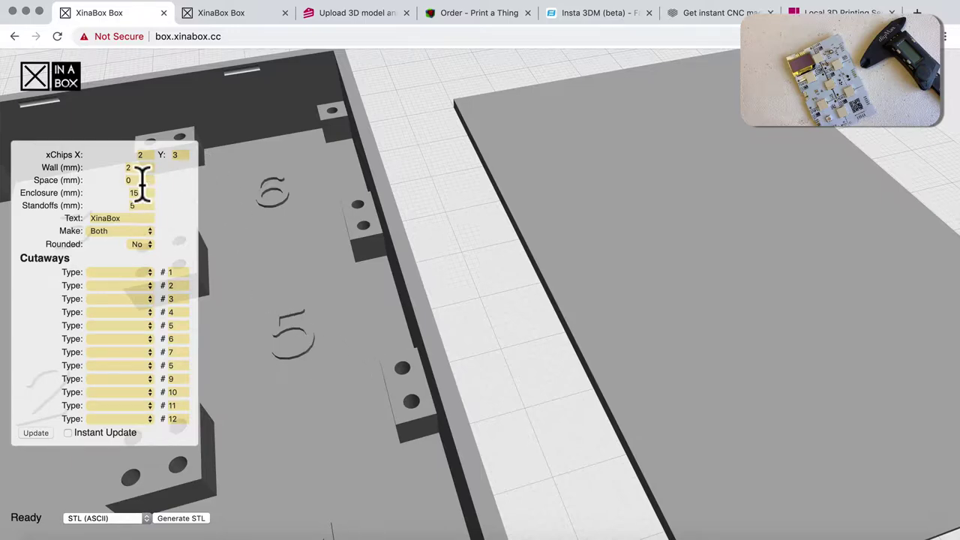
click(114, 181)
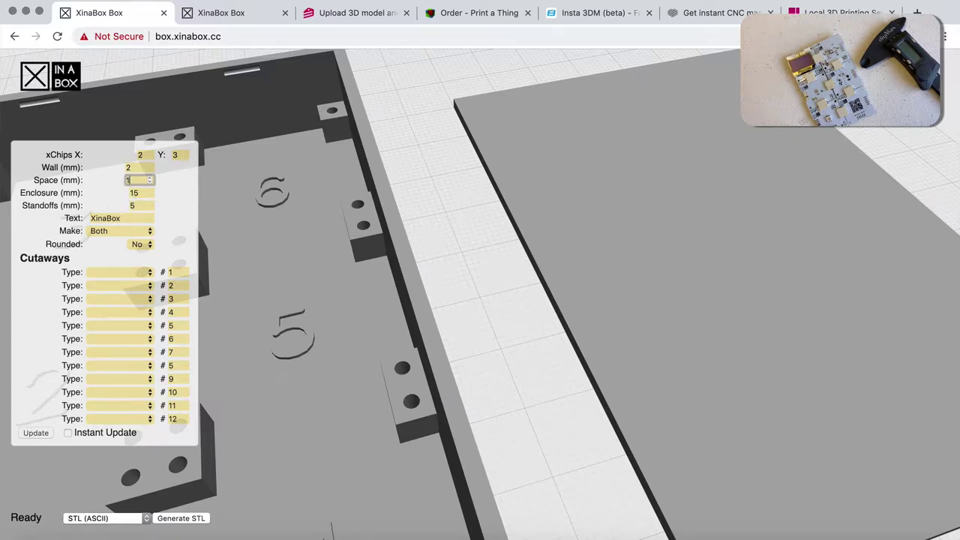
click(36, 433)
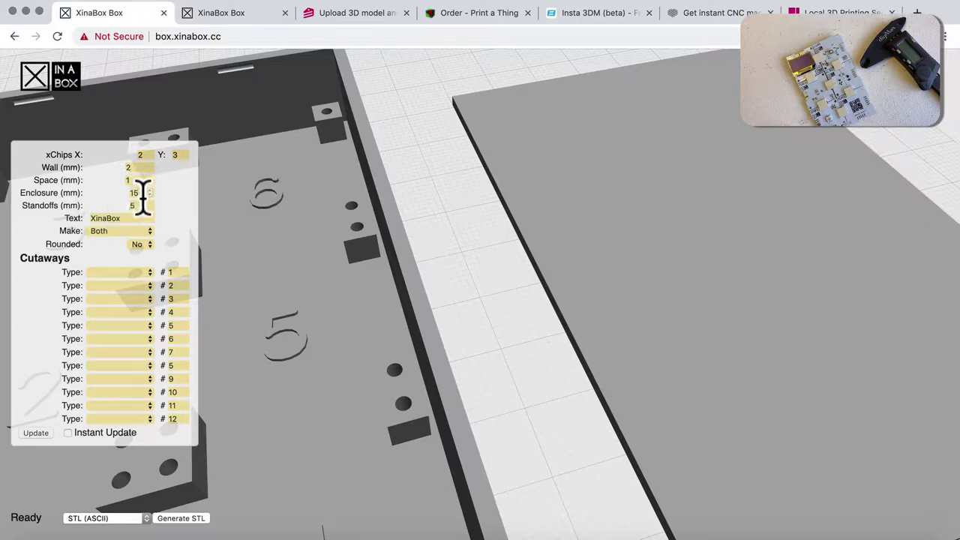
Set the enclosure height to 11 mm and update the model.
scroll(253, 310, down, 1)
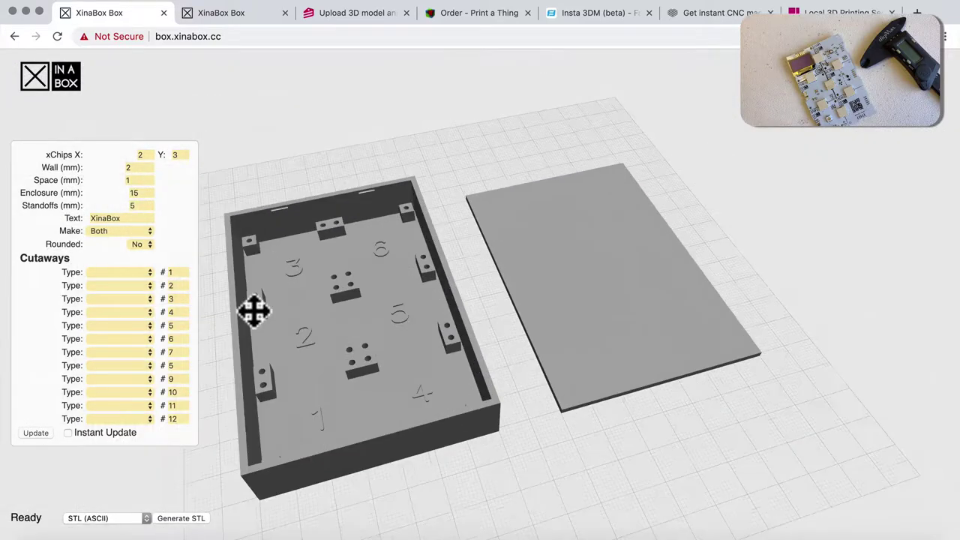
scroll(254, 309, up, 5)
scroll(254, 310, down, 6)
drag(307, 334, 291, 252)
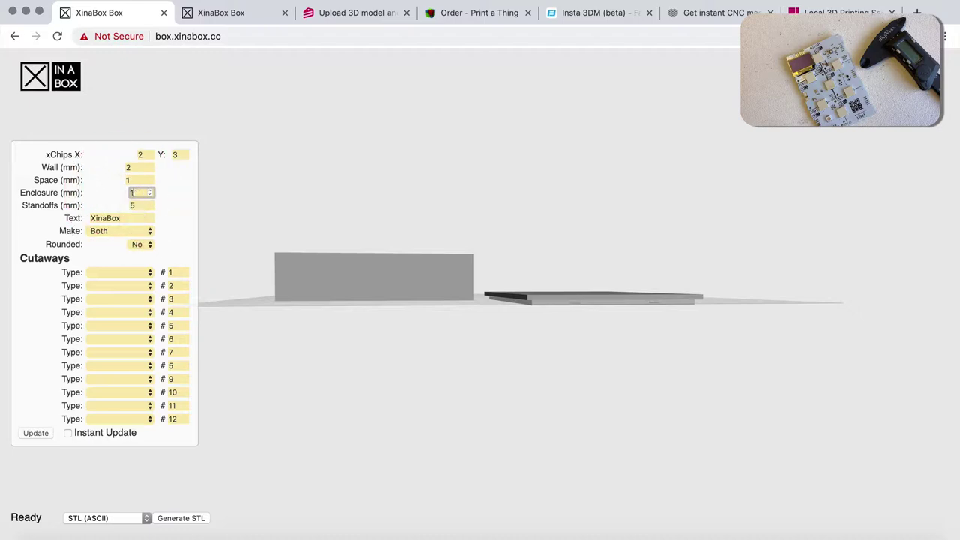
click(35, 433)
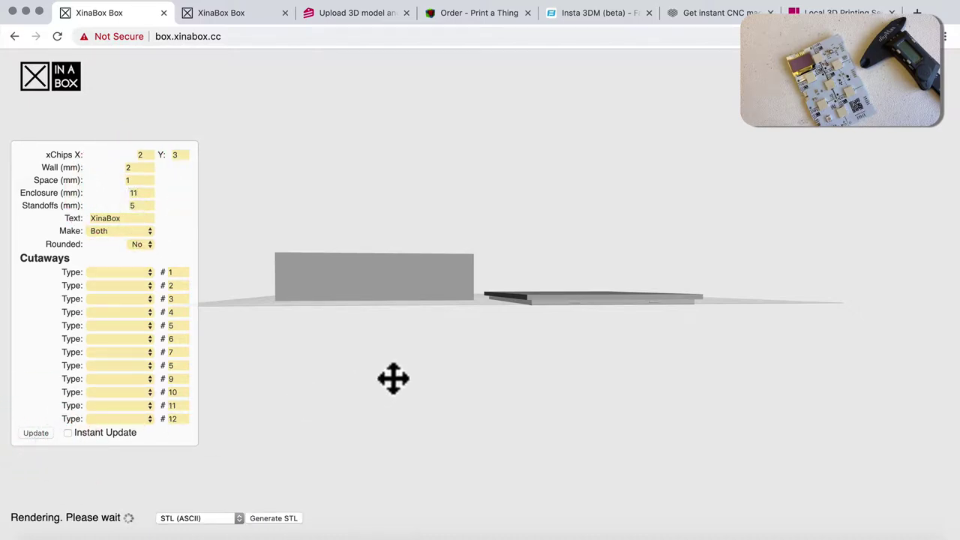
click(379, 290)
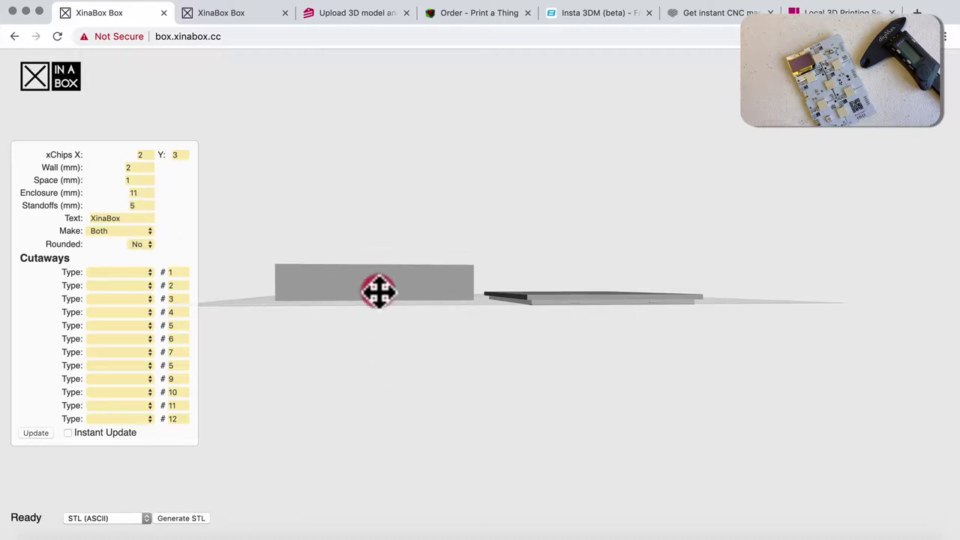
drag(379, 290, 380, 312)
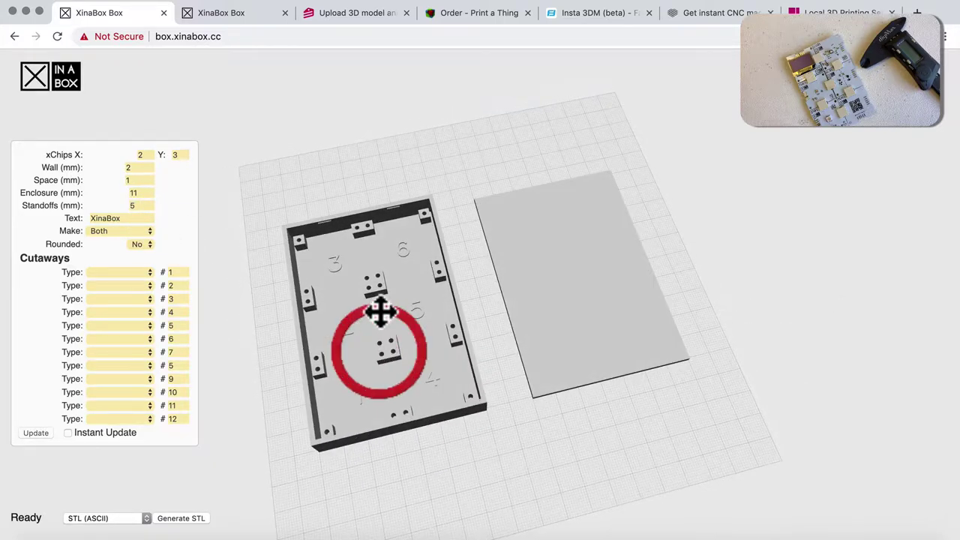
Set the standoff height to 3.3 mm and update the model.
scroll(384, 298, up, 10)
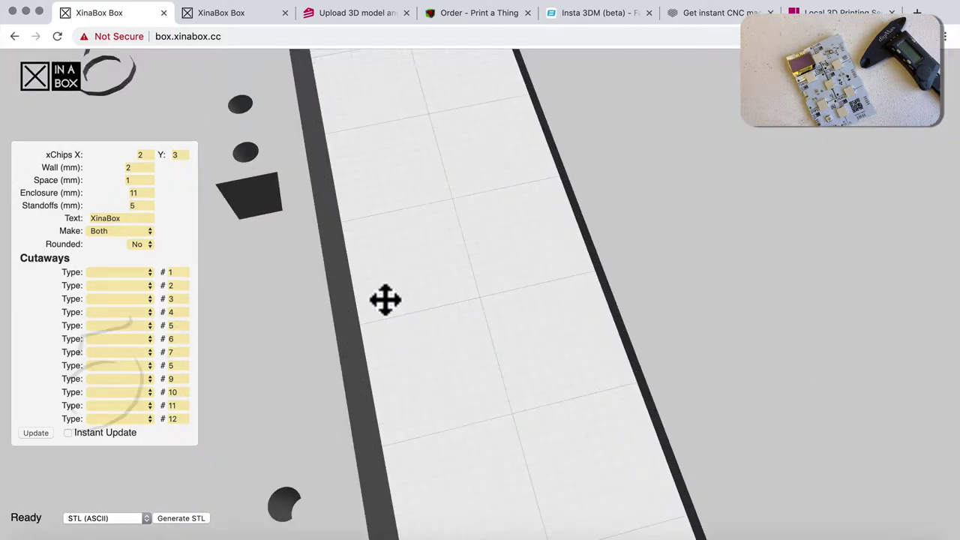
click(344, 299)
drag(345, 298, 360, 265)
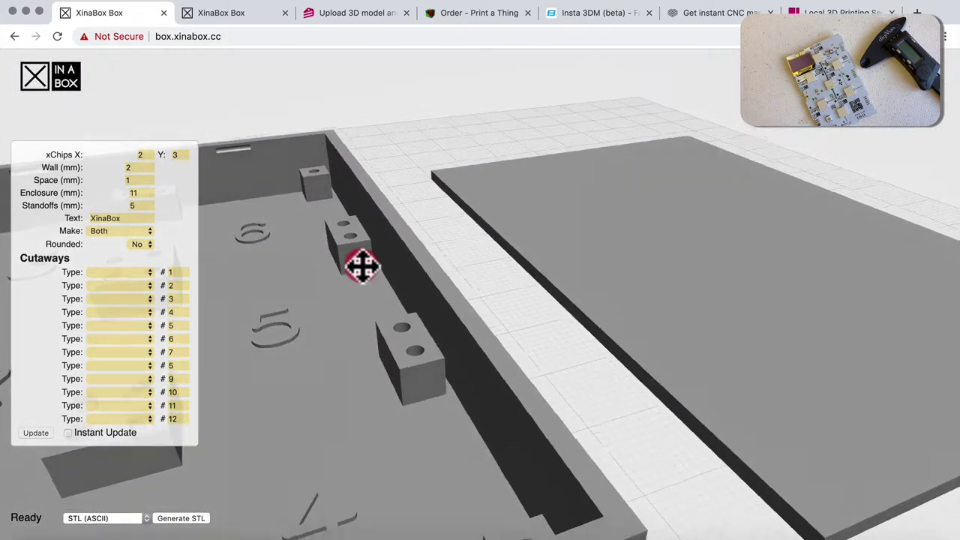
click(360, 262)
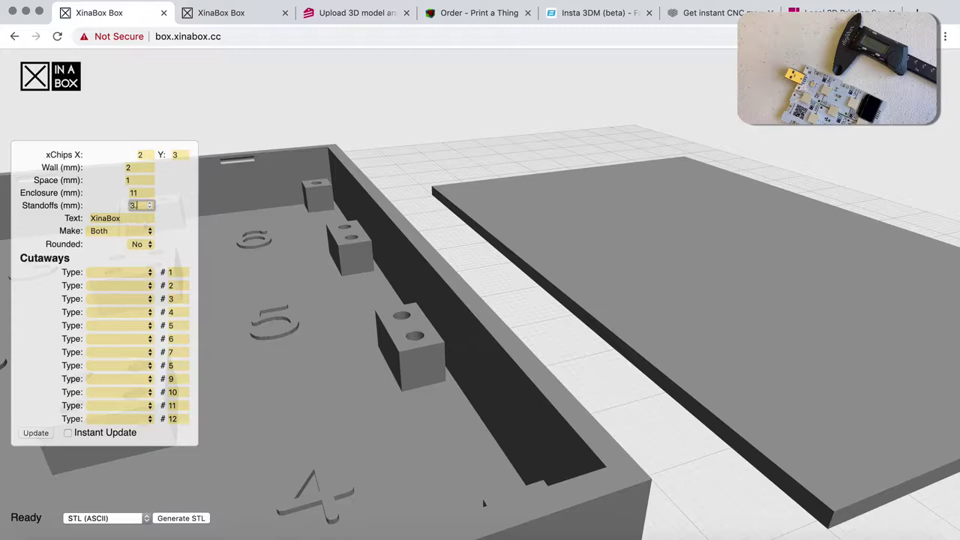
click(36, 432)
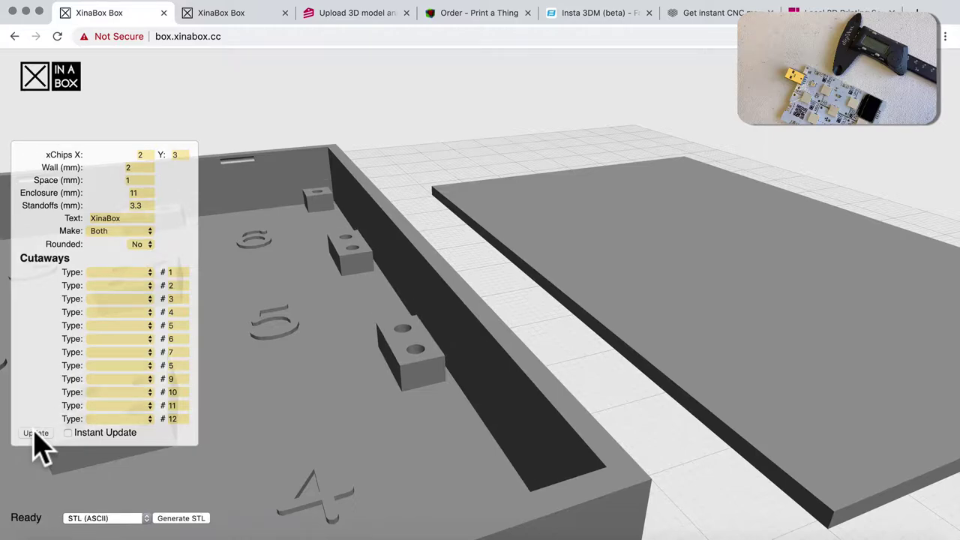
mouse_move(278, 407)
mouse_down()
mouse_move(298, 386)
mouse_move(289, 405)
mouse_move(265, 395)
mouse_up()
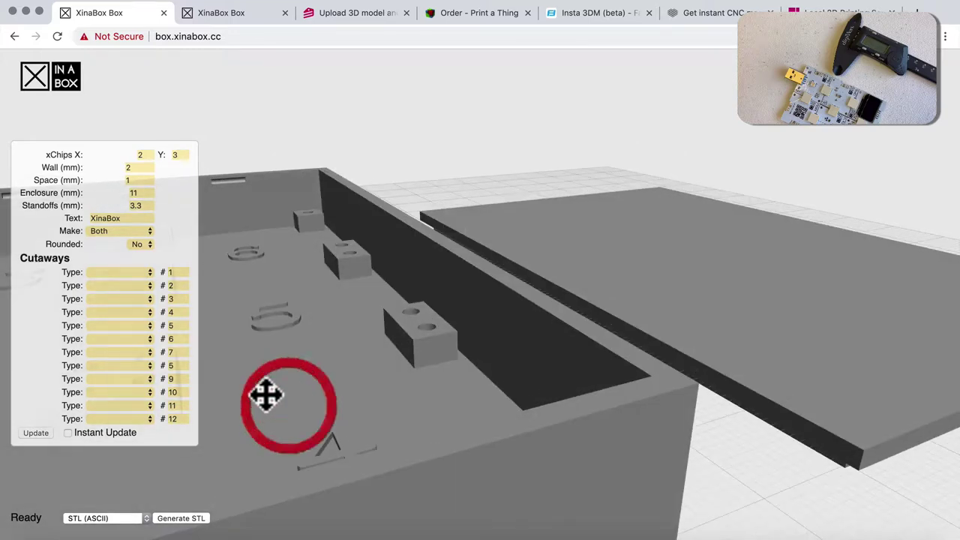
drag(225, 274, 225, 300)
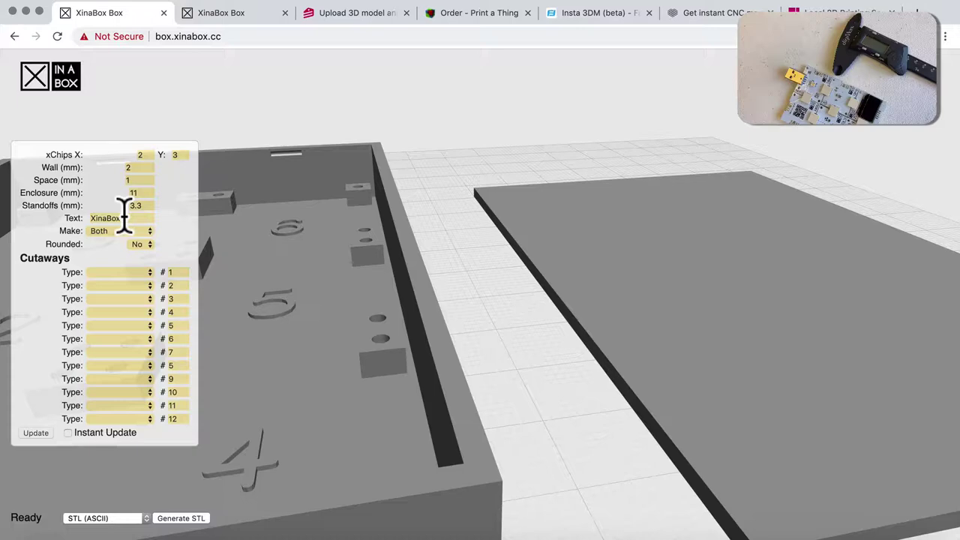
Change the box text to "Company" and check the Make options, keeping Both.
click(49, 218)
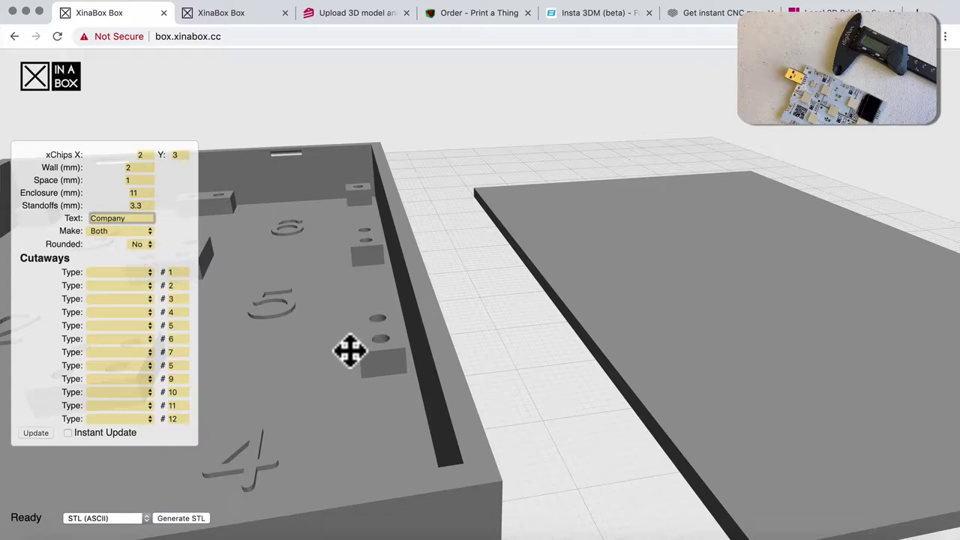
click(124, 230)
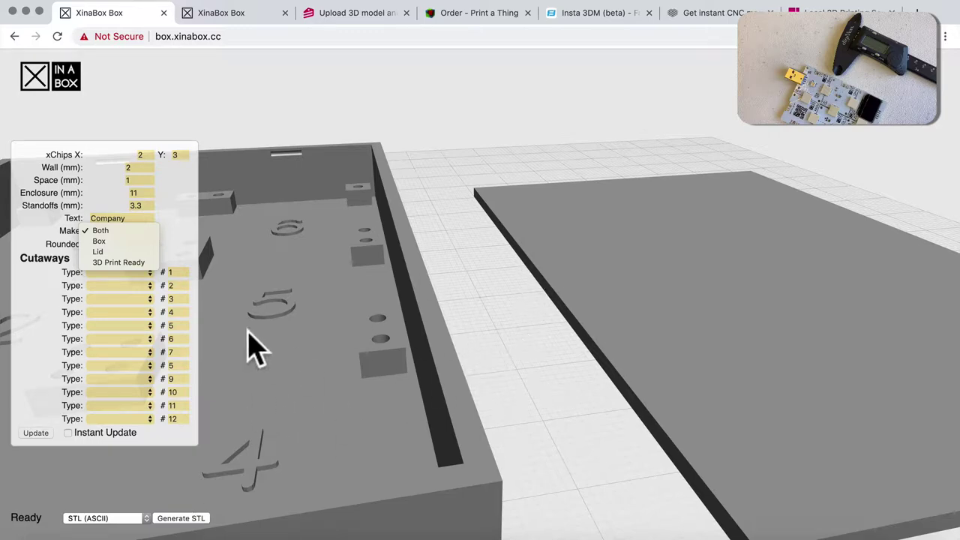
click(175, 233)
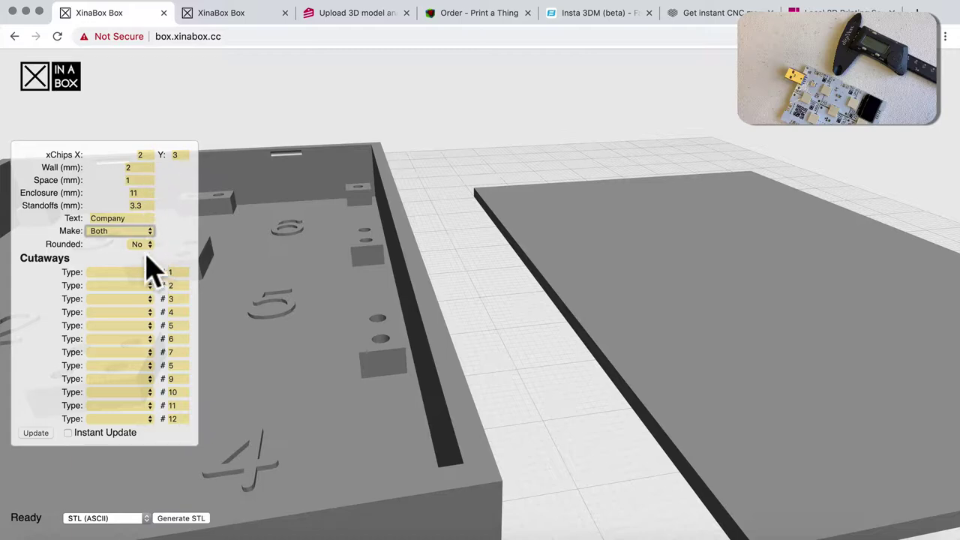
Set Rounded to Yes, update the model and inspect the rounded edges of the box and lid.
click(138, 245)
click(142, 257)
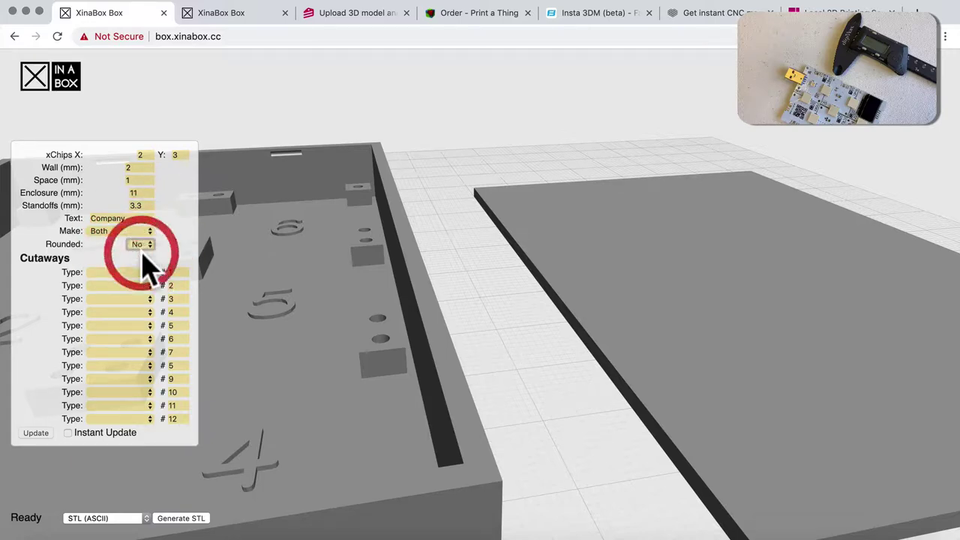
click(36, 433)
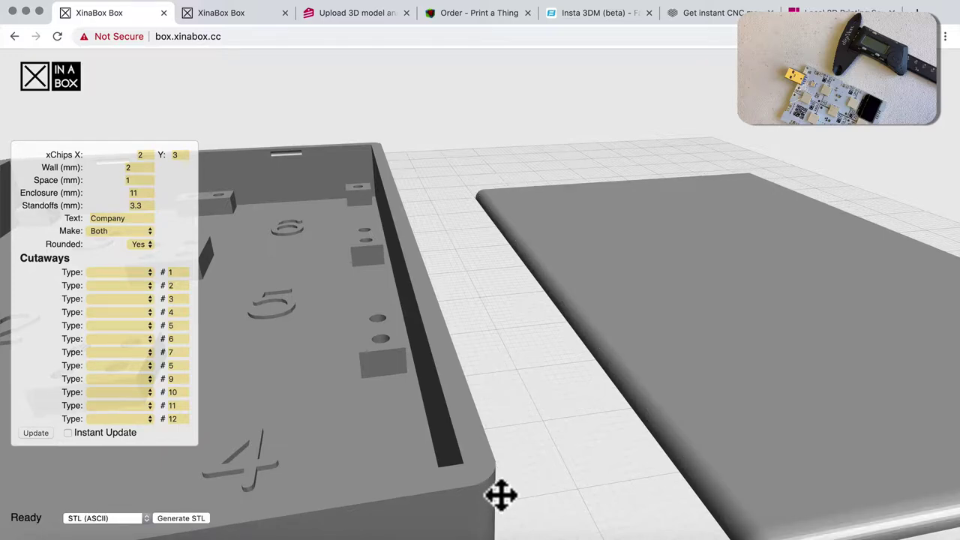
drag(489, 496, 481, 471)
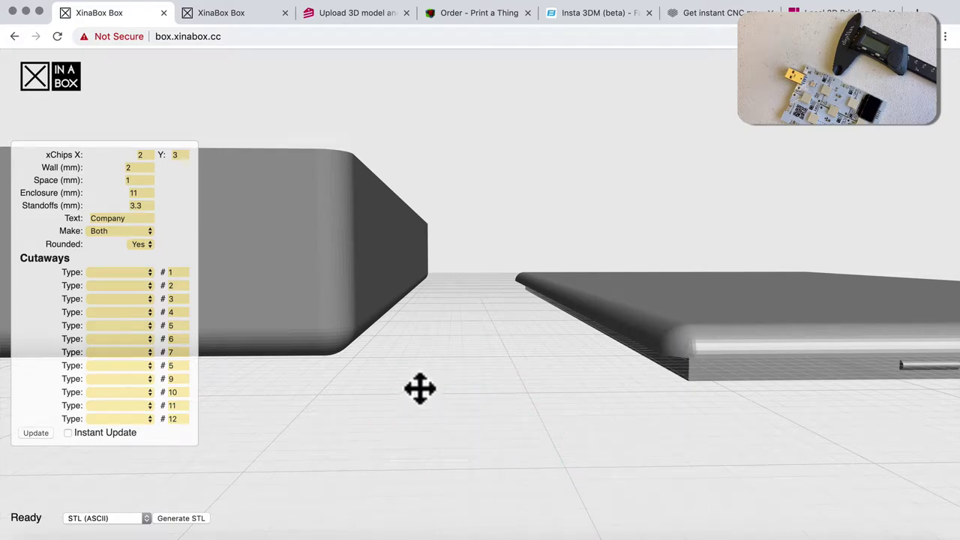
drag(312, 325, 516, 212)
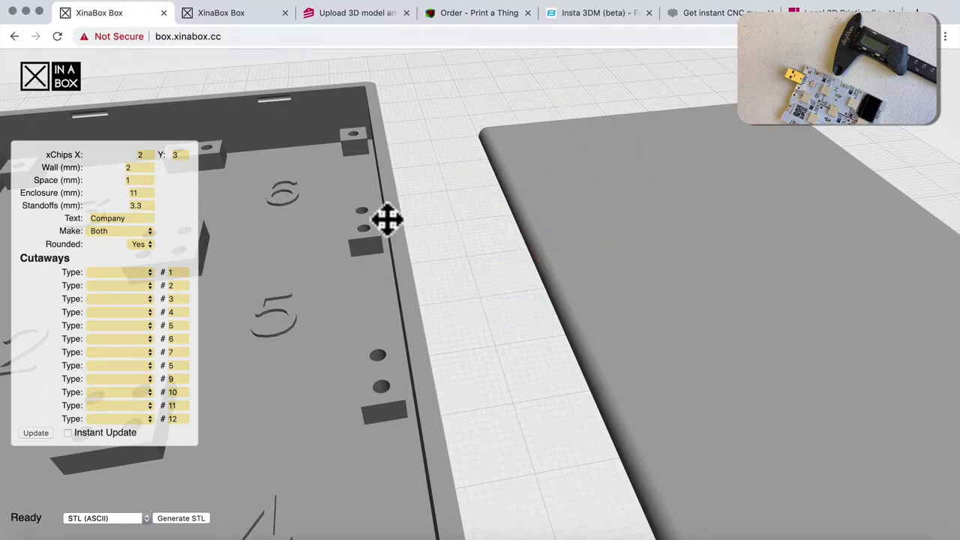
Set Rounded to No and the xChips Y count to 2, and update the box model.
click(148, 245)
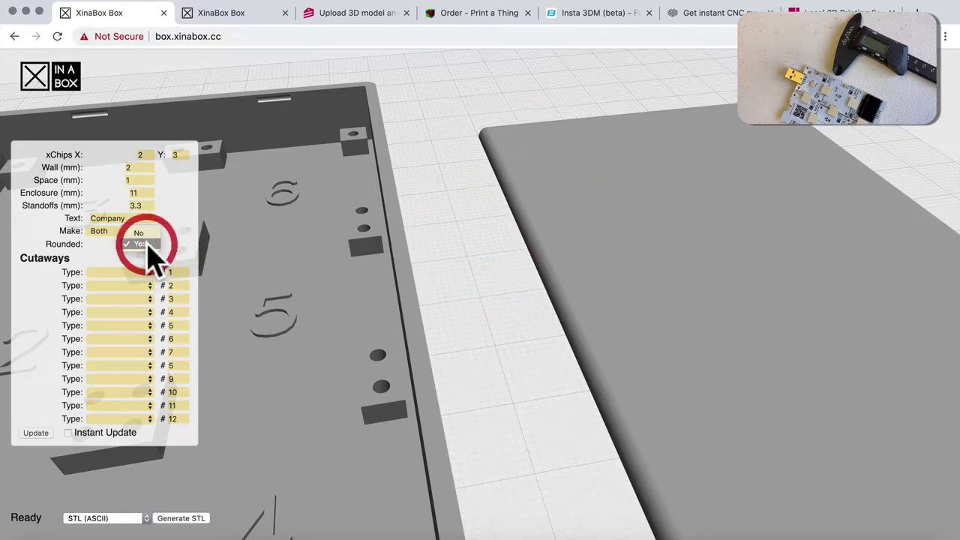
click(140, 232)
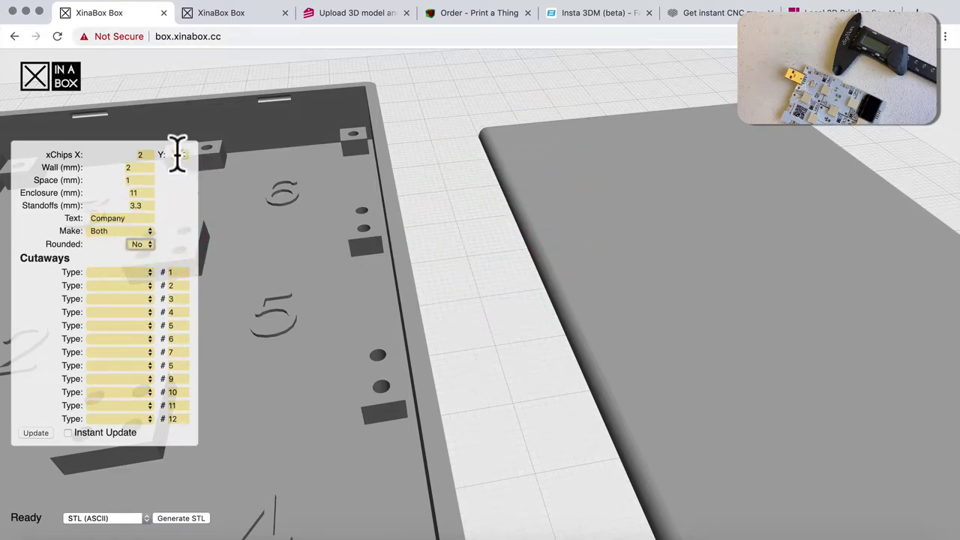
click(177, 155)
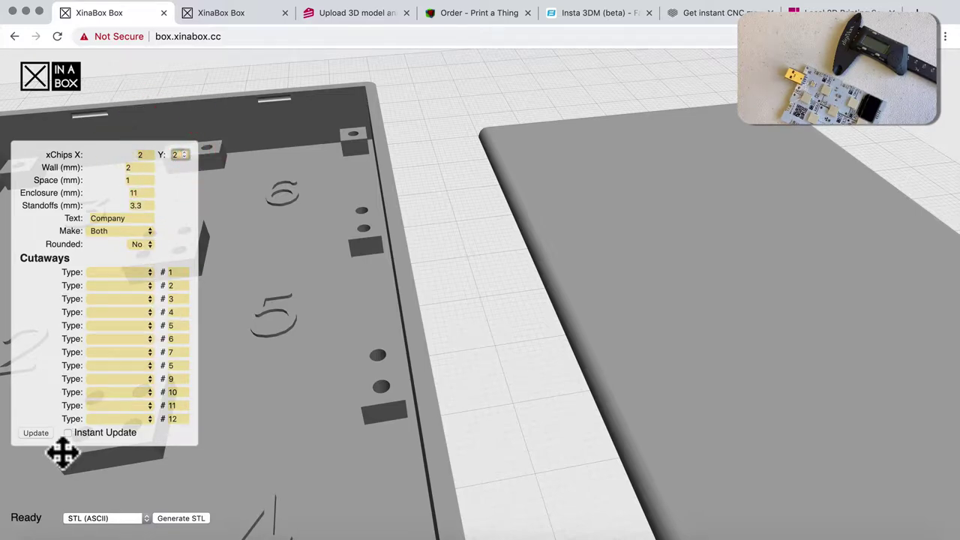
click(36, 434)
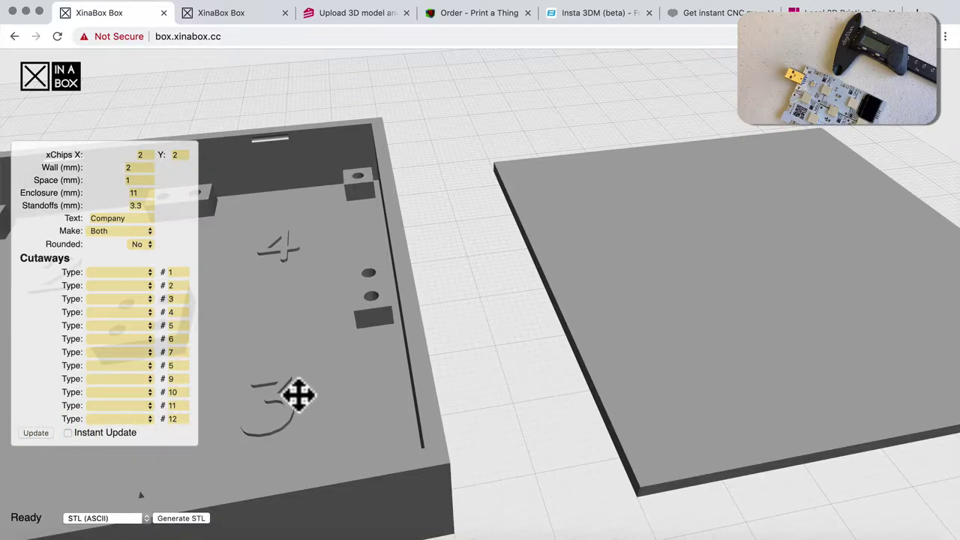
scroll(298, 395, down, 10)
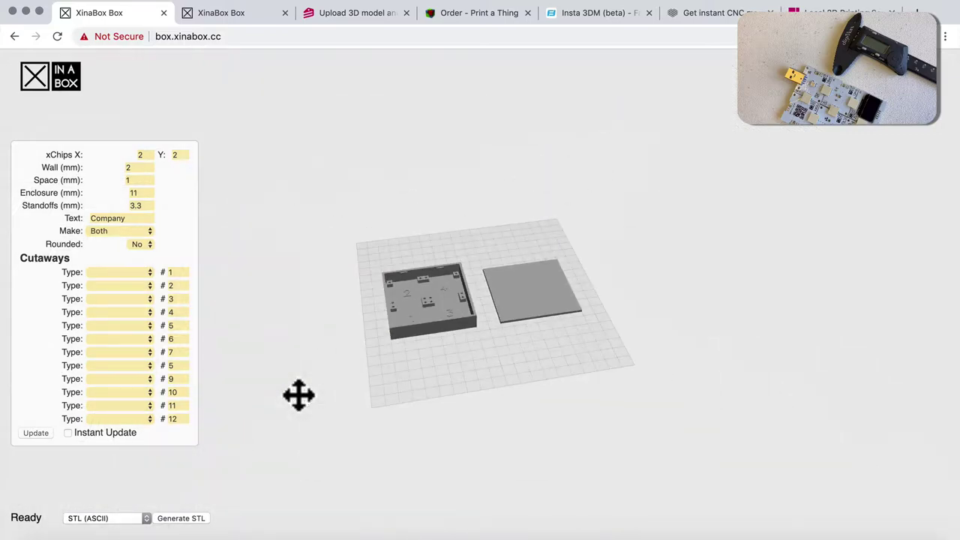
scroll(298, 395, up, 10)
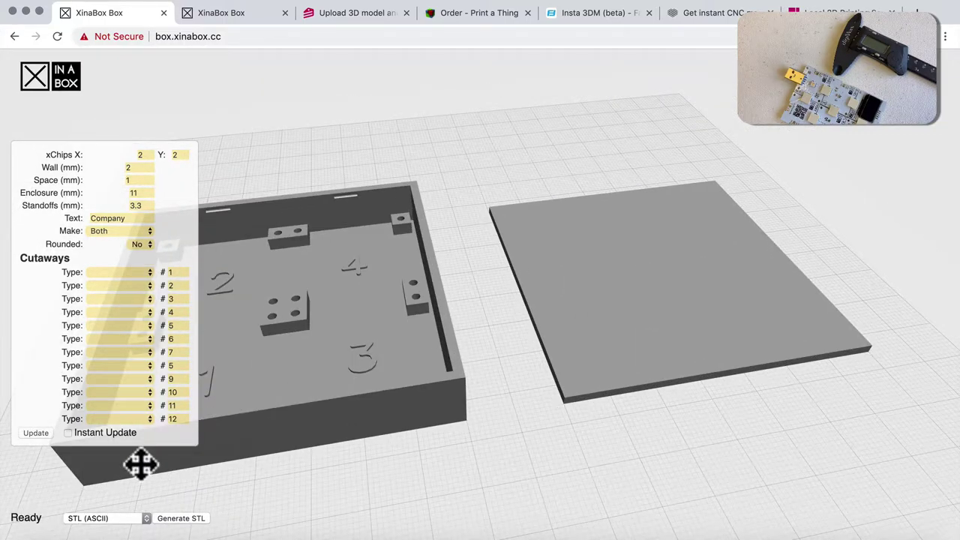
Add a Display OLED cutaway at chip position 2, update the model and inspect the lid opening from both sides.
click(150, 274)
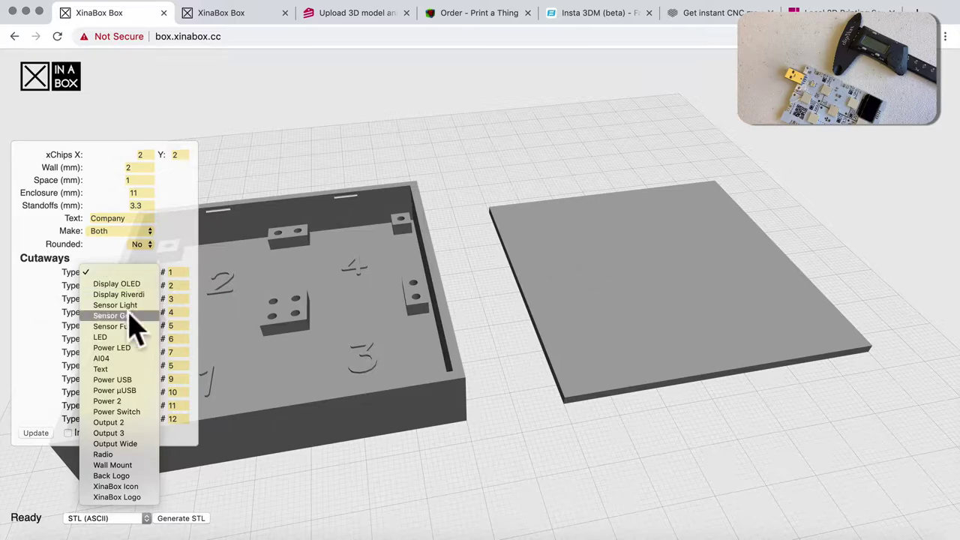
click(180, 293)
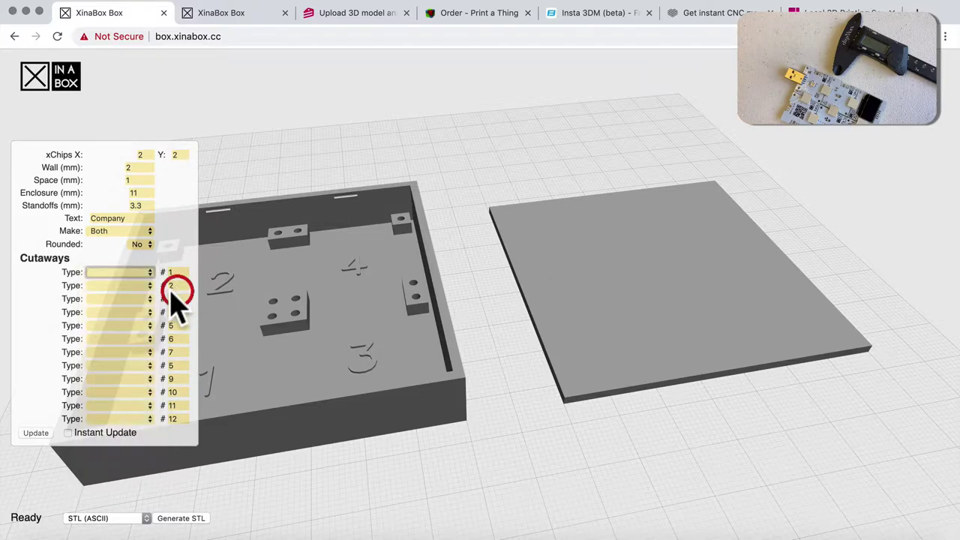
click(131, 287)
click(123, 297)
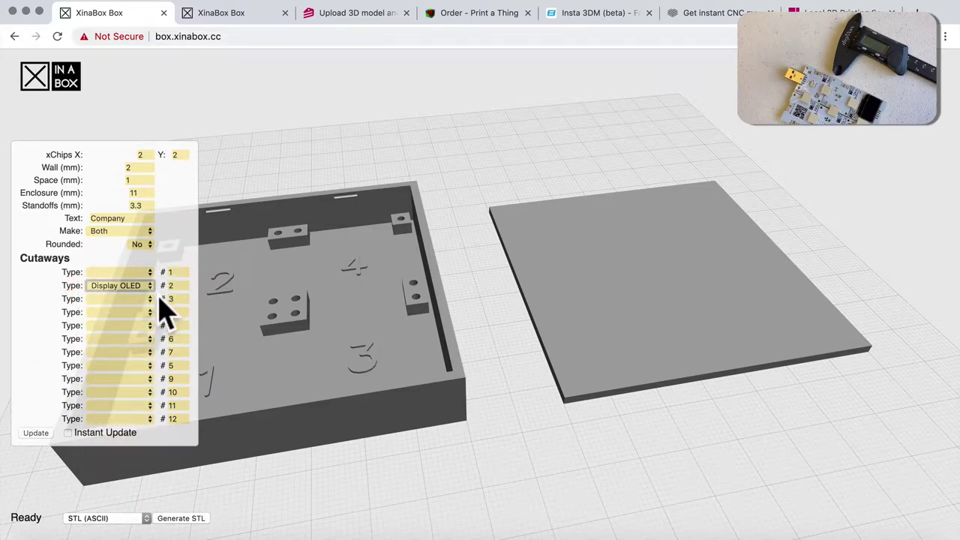
click(36, 433)
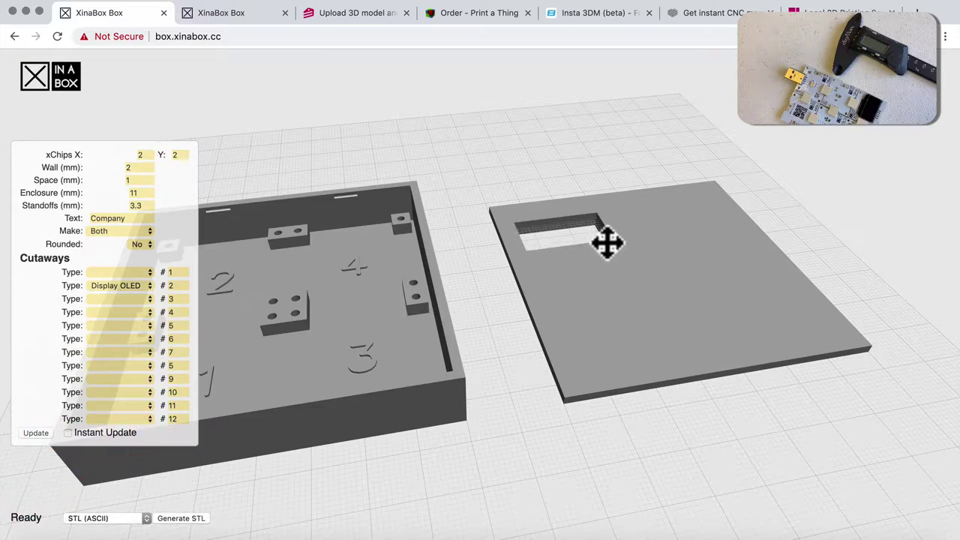
drag(599, 316, 582, 205)
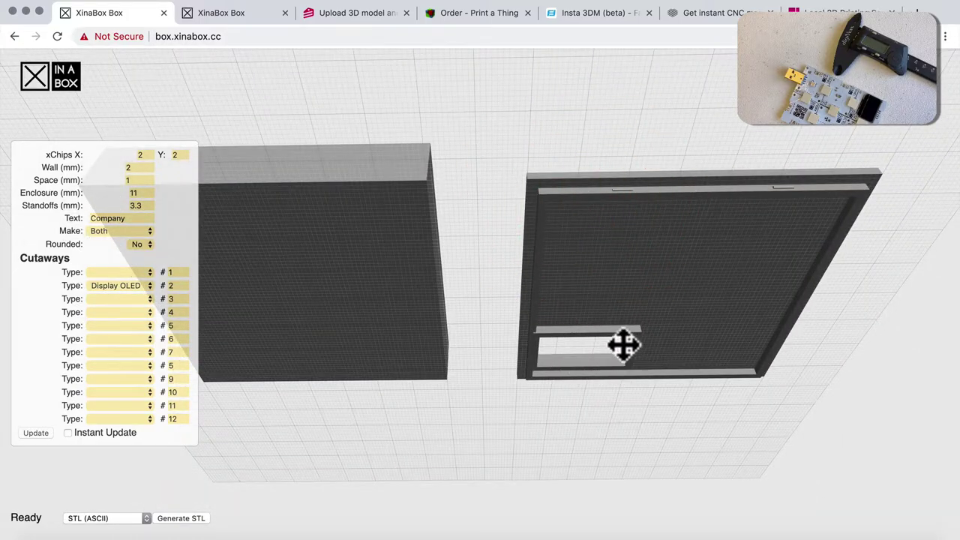
drag(600, 218, 585, 355)
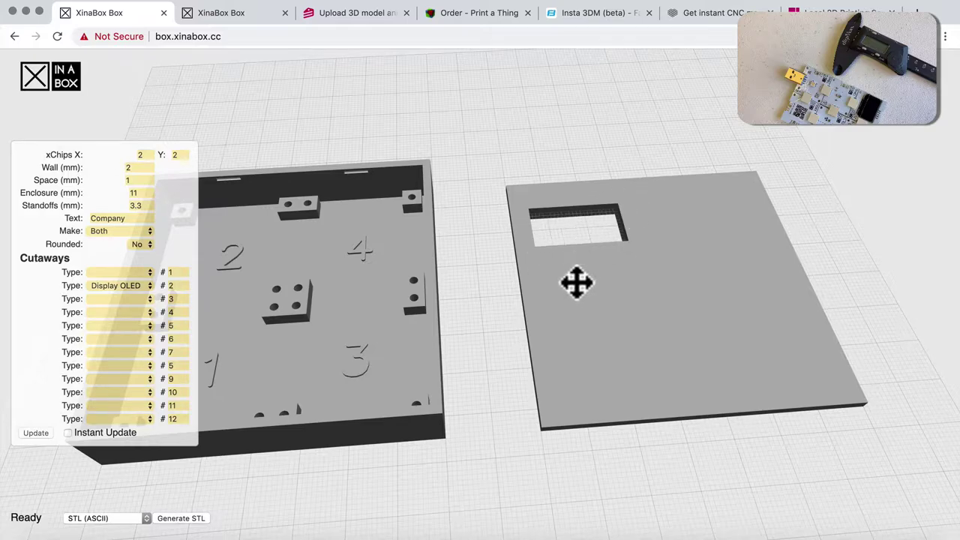
drag(575, 283, 638, 253)
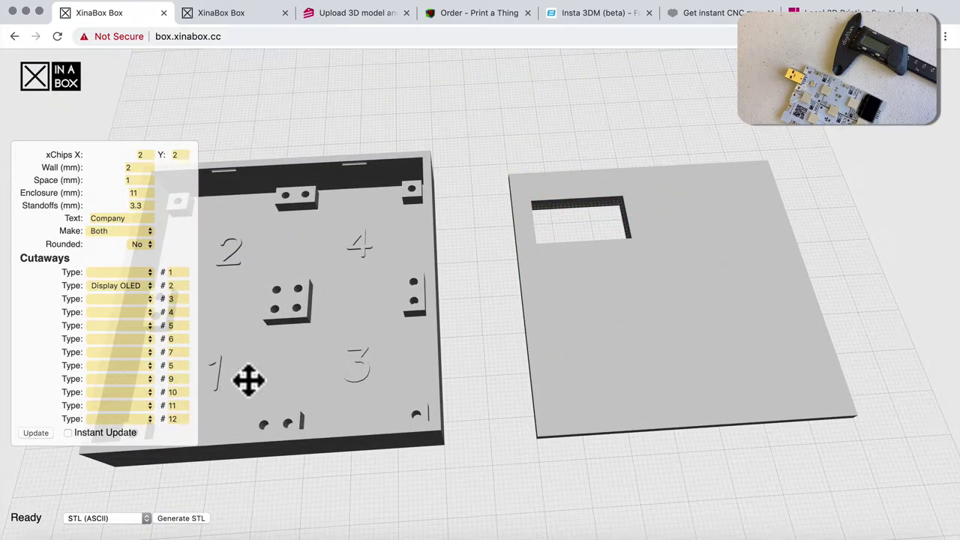
Add a Sensor Light cutaway at chip position 4 and update the model.
click(152, 275)
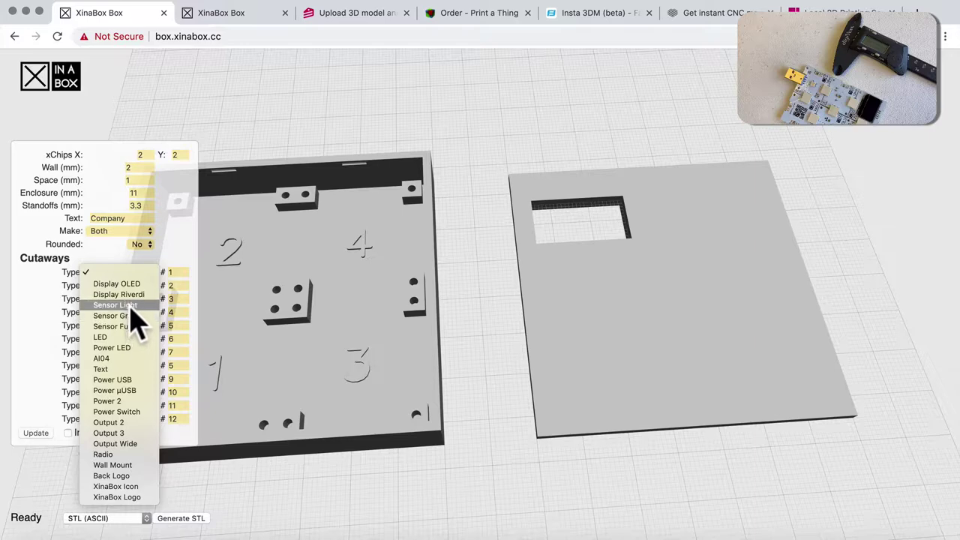
click(172, 312)
click(142, 312)
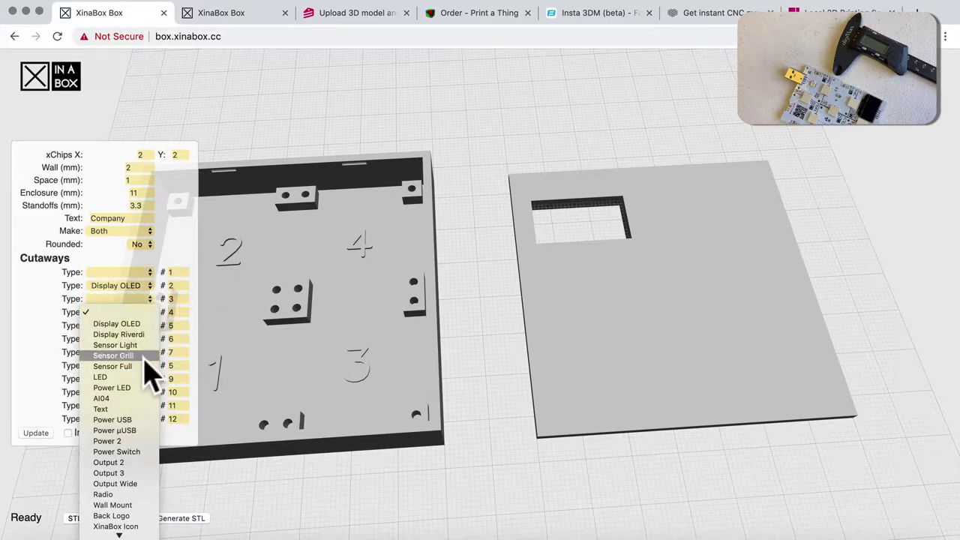
click(141, 345)
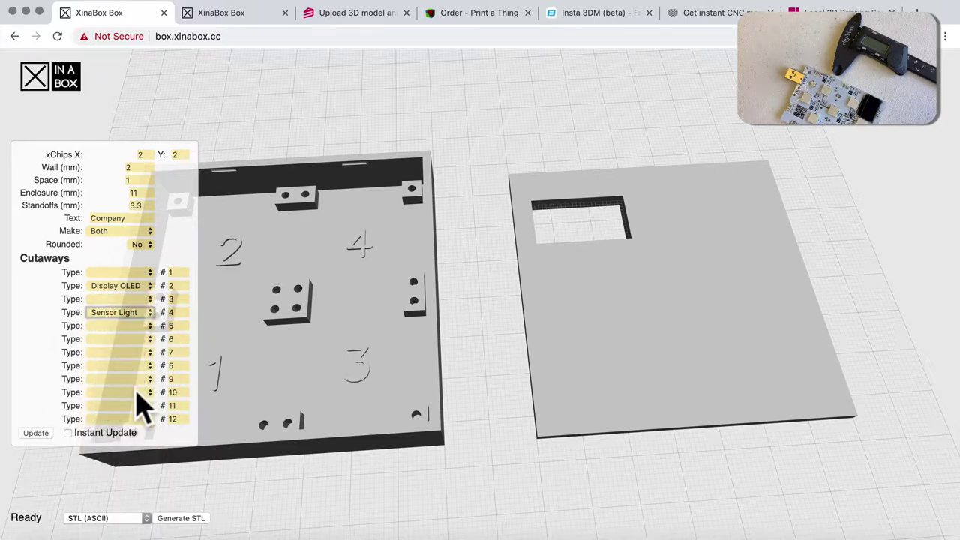
click(37, 433)
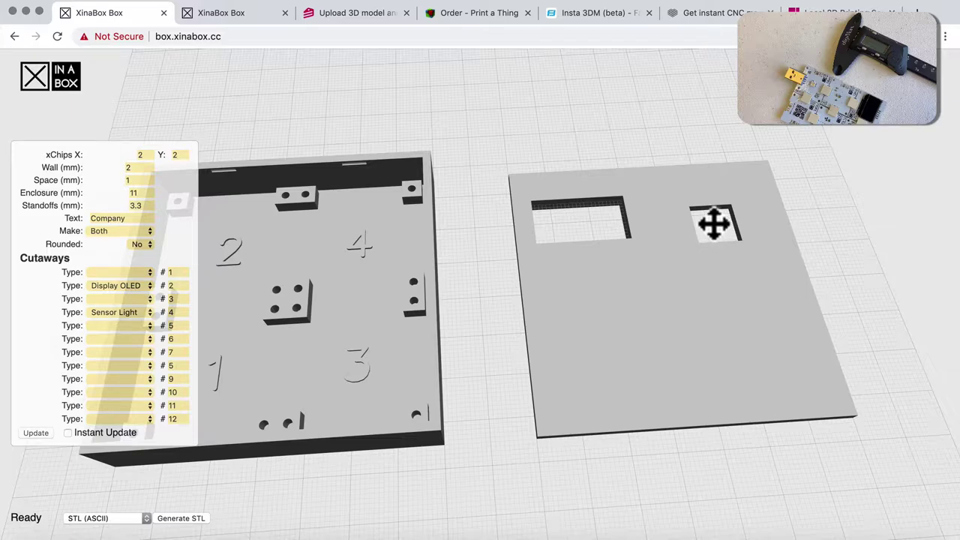
Change the cutaway at chip position 4 to Sensor Full and update the model.
click(152, 314)
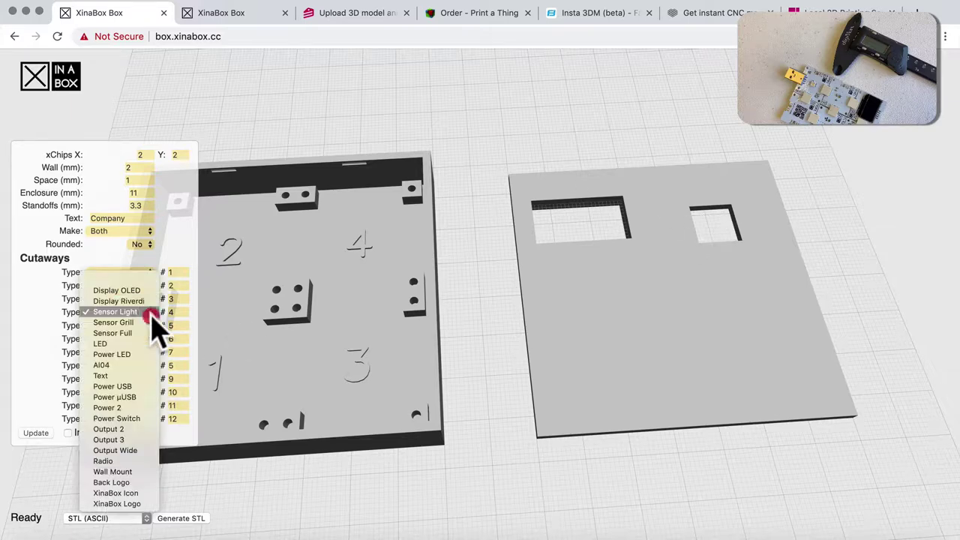
click(135, 334)
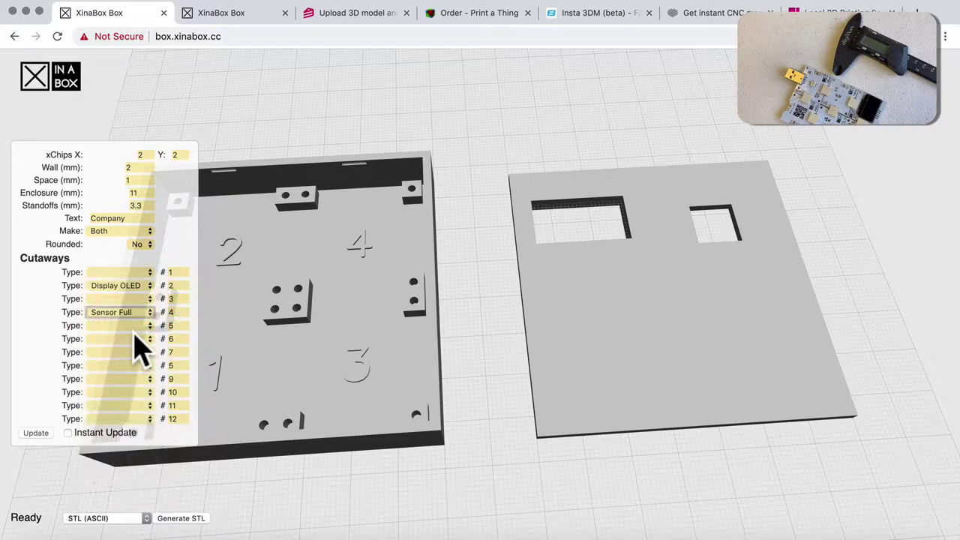
click(37, 433)
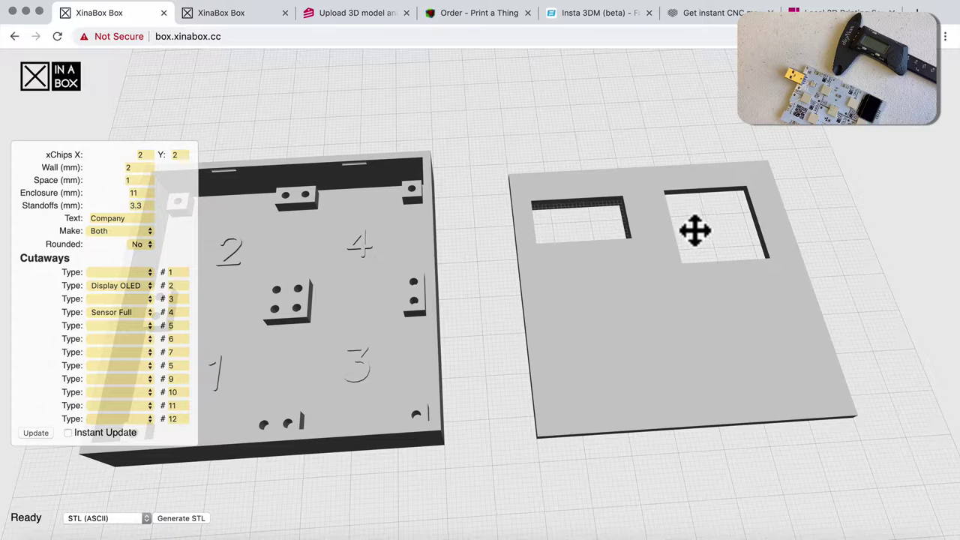
Add a Sensor Grill cutaway at chip position 3, set position 4 to Sensor Light, and update the model.
click(147, 300)
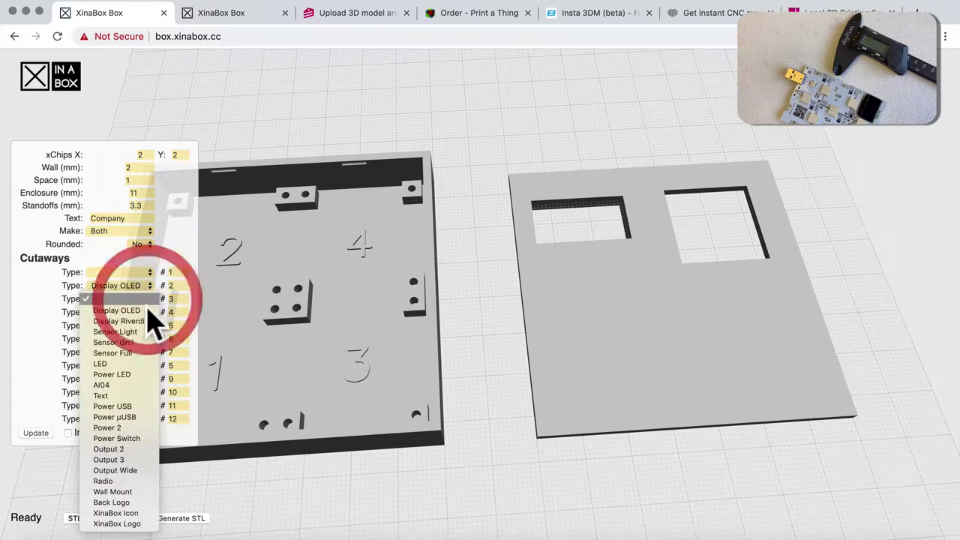
click(114, 343)
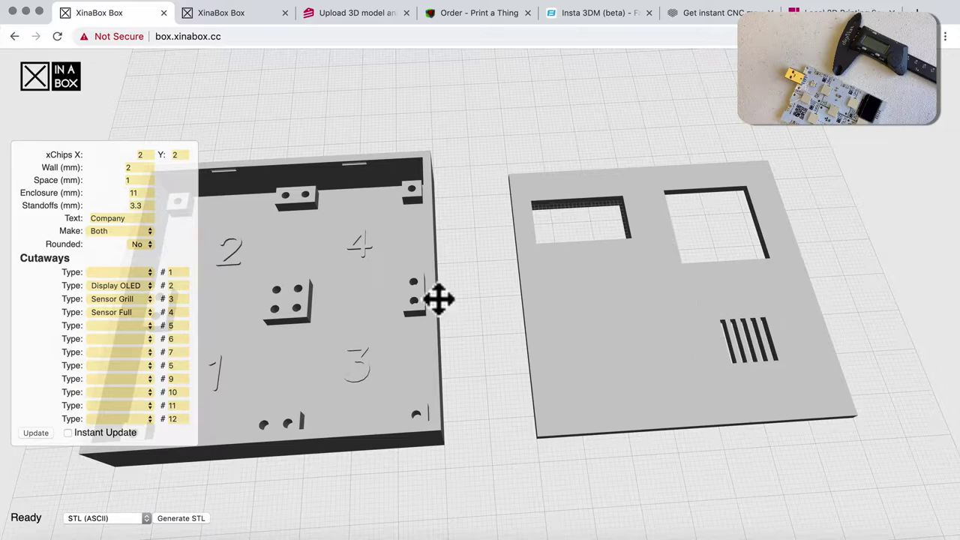
click(151, 312)
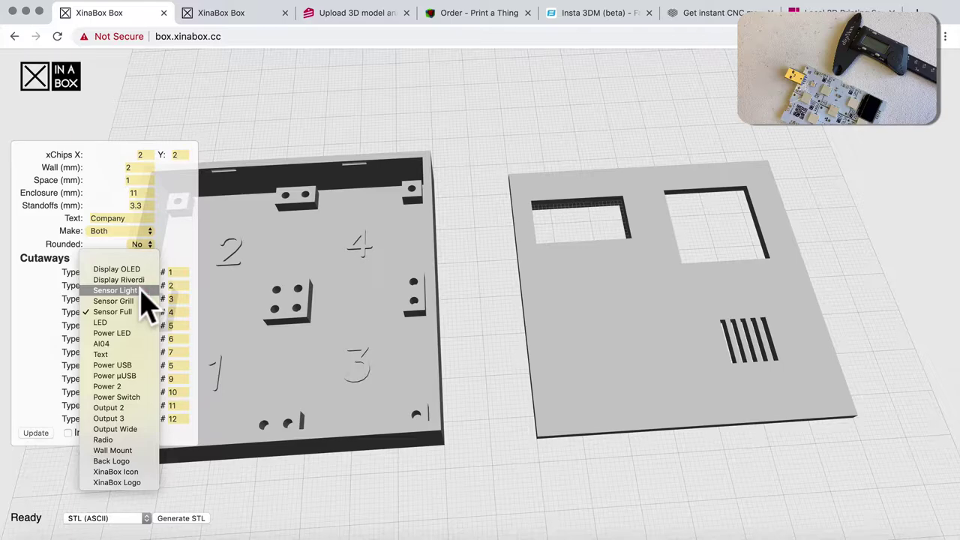
click(141, 290)
click(36, 432)
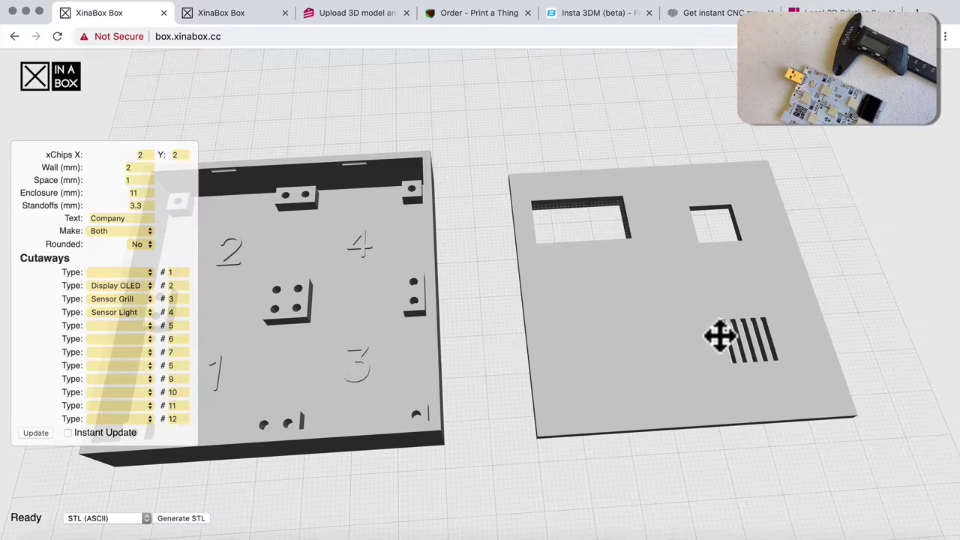
Set the cutaways for positions 5 and 1 to LED and update the model.
click(151, 325)
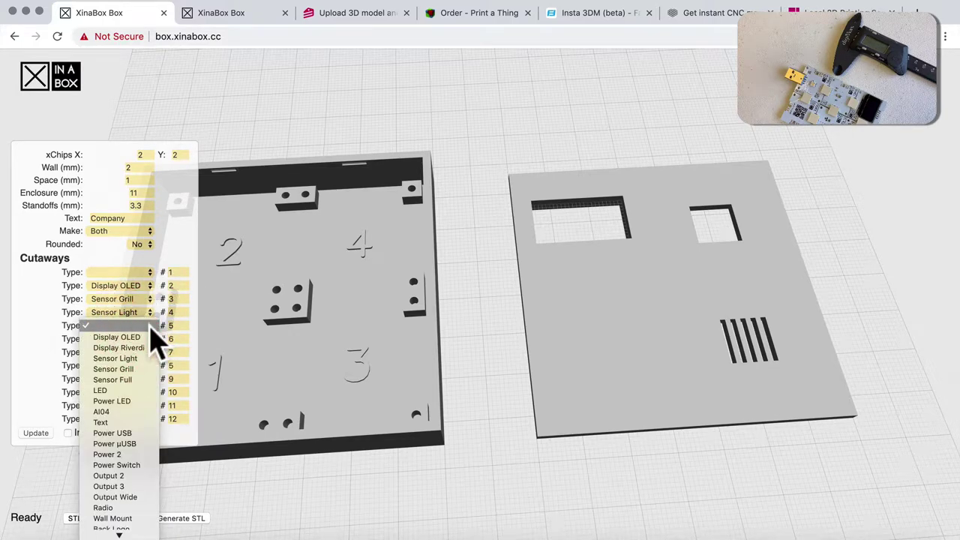
click(135, 391)
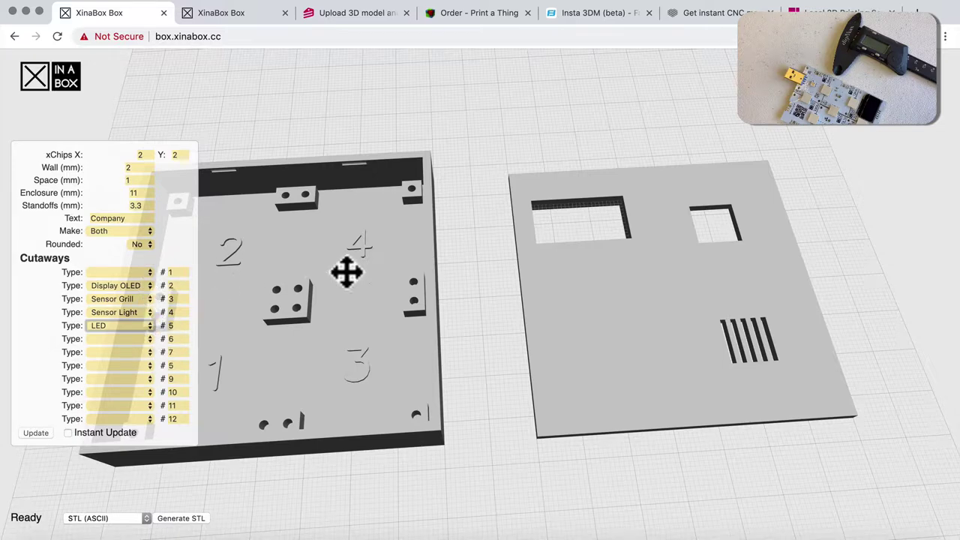
click(148, 271)
click(119, 337)
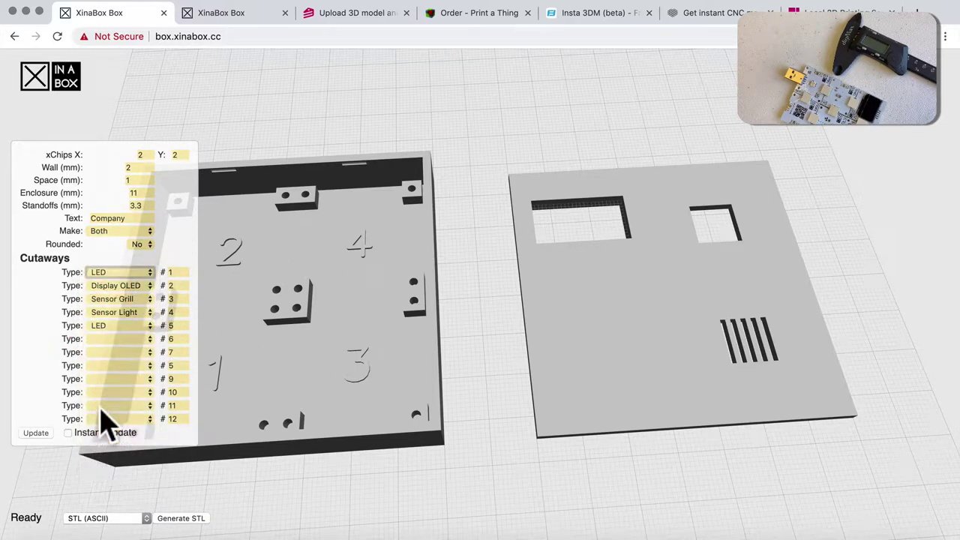
click(36, 434)
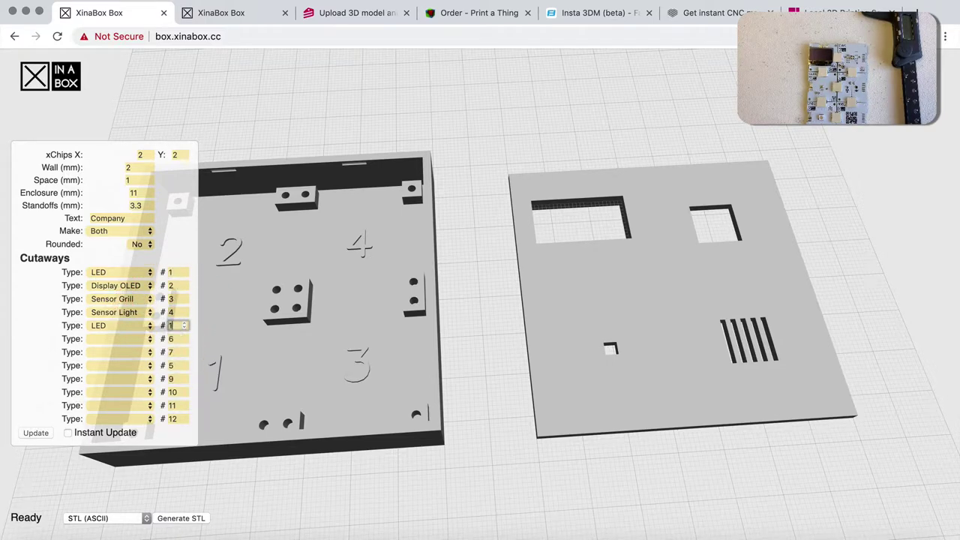
Change the fifth cutaway to Power LED at chip position 1 and update the model.
click(152, 327)
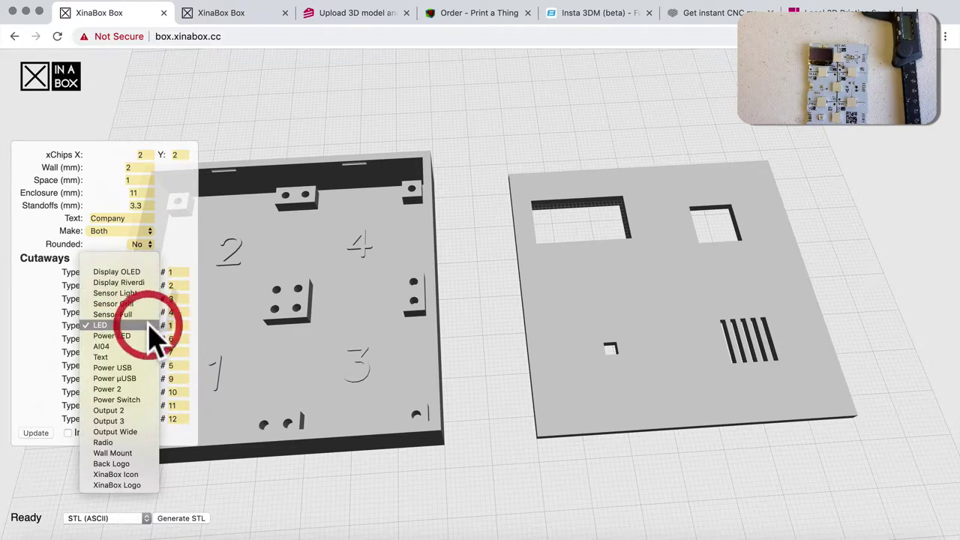
click(133, 347)
click(38, 435)
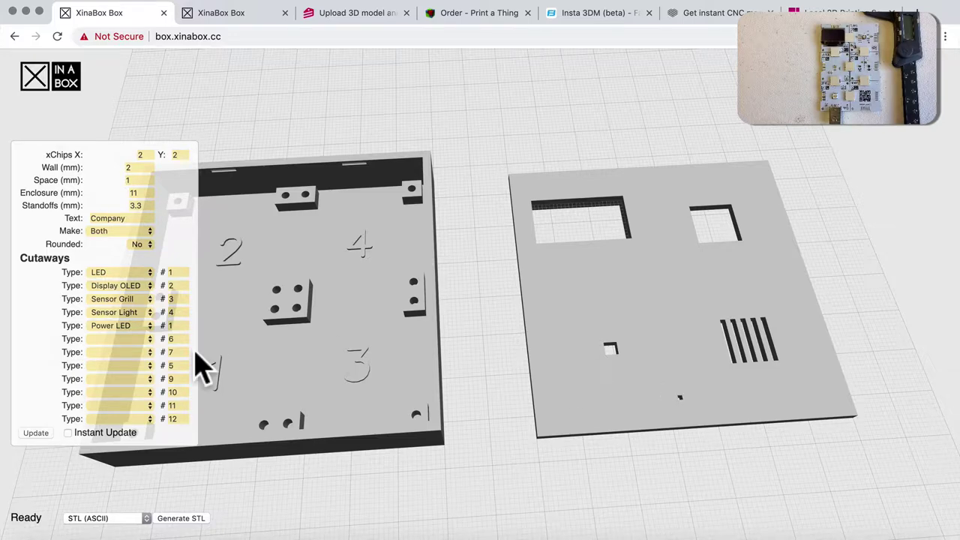
Add a Text cutaway as the sixth entry, assign it to chip position 3, and update the model.
click(149, 339)
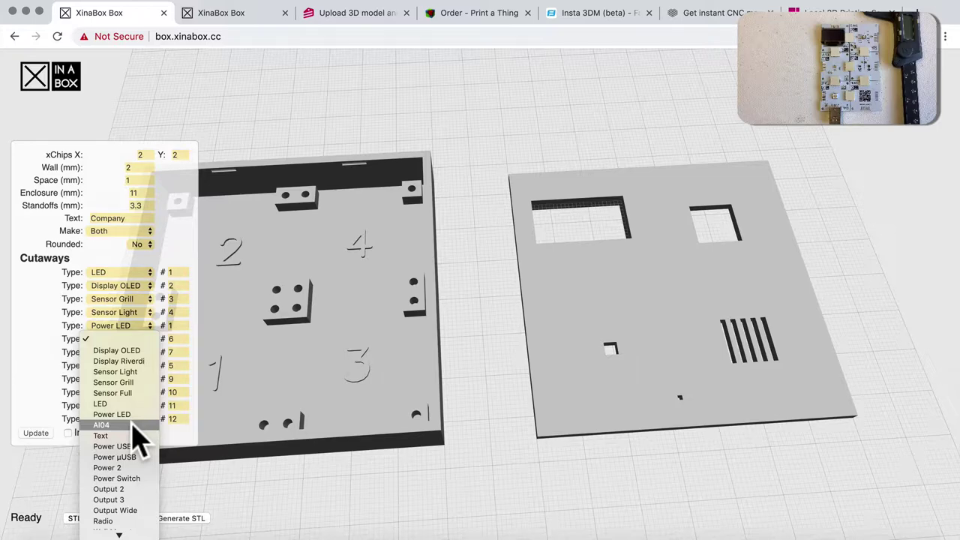
click(105, 436)
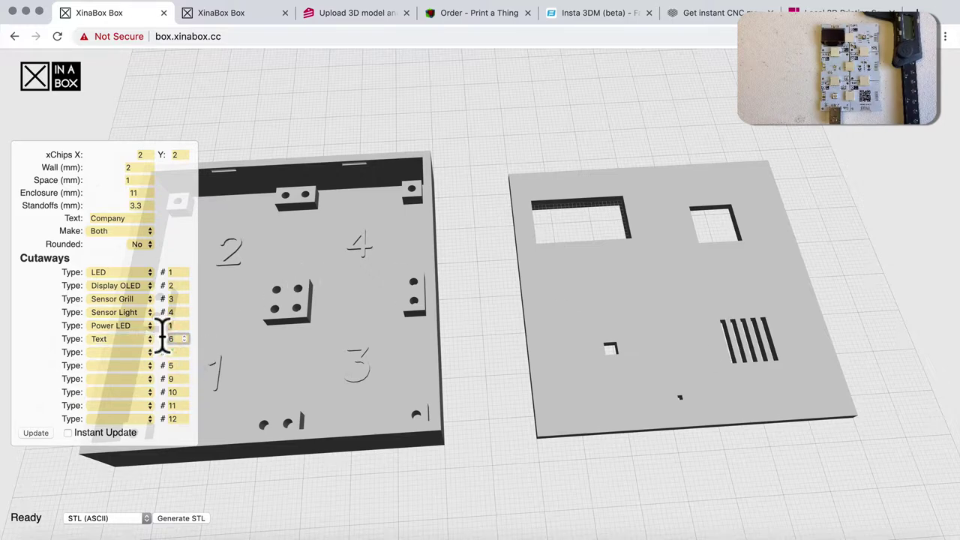
click(173, 338)
text(3)
click(35, 433)
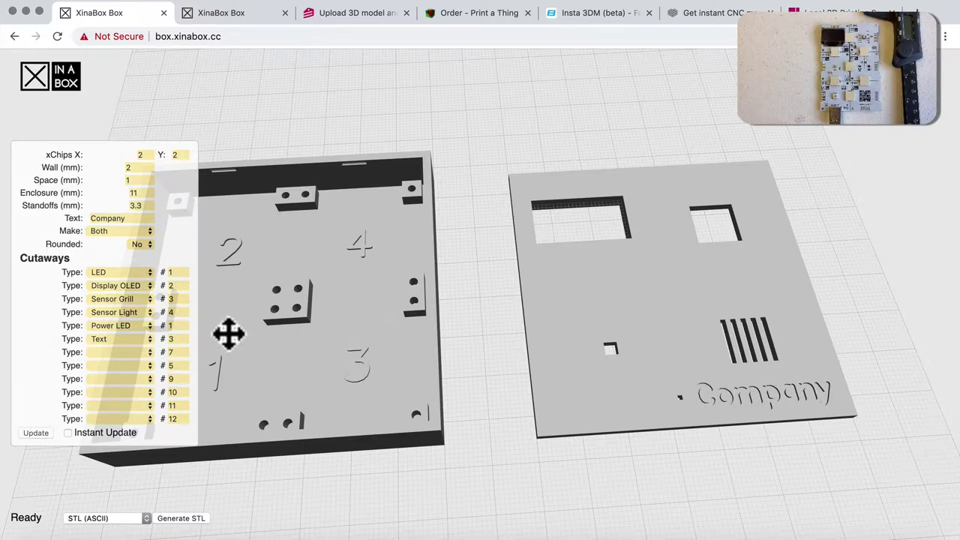
click(149, 341)
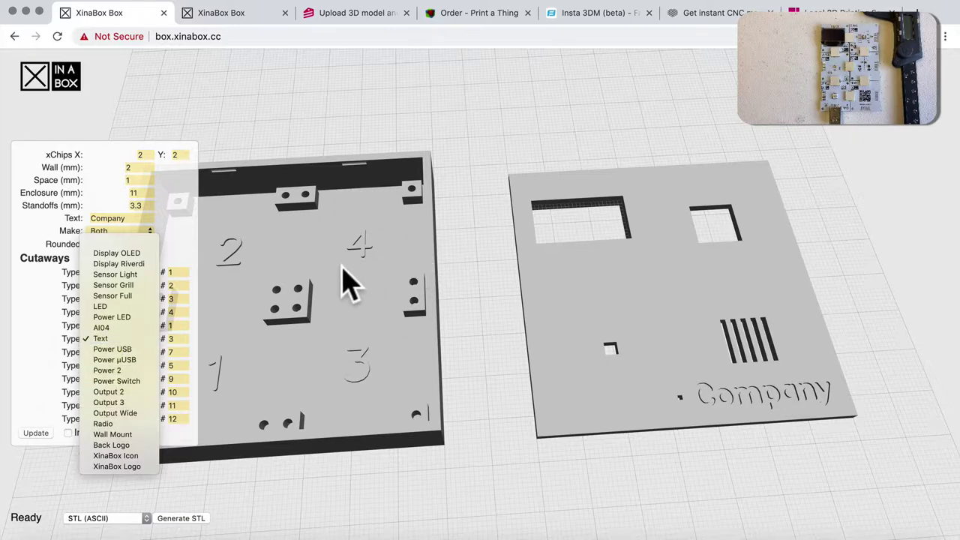
click(159, 239)
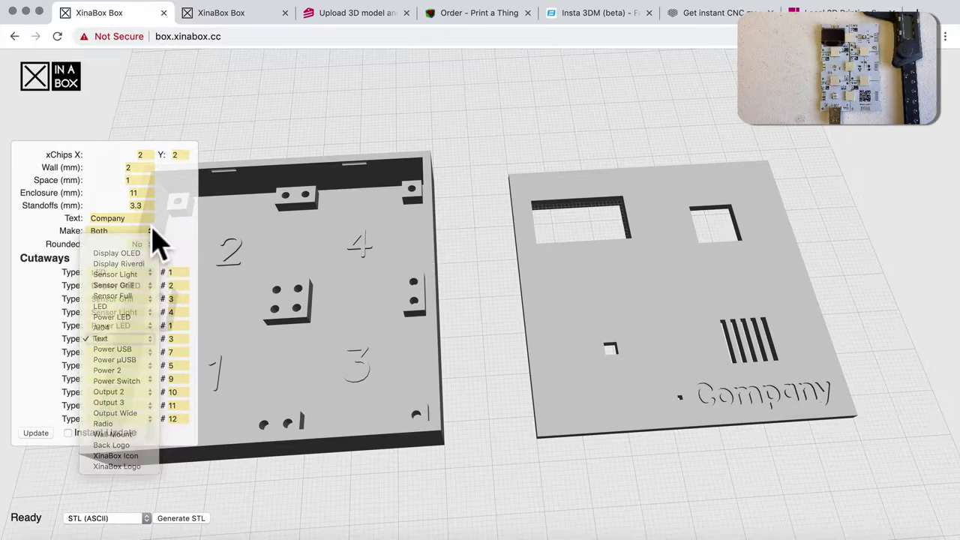
Set the model to make only the Box and update it.
click(150, 232)
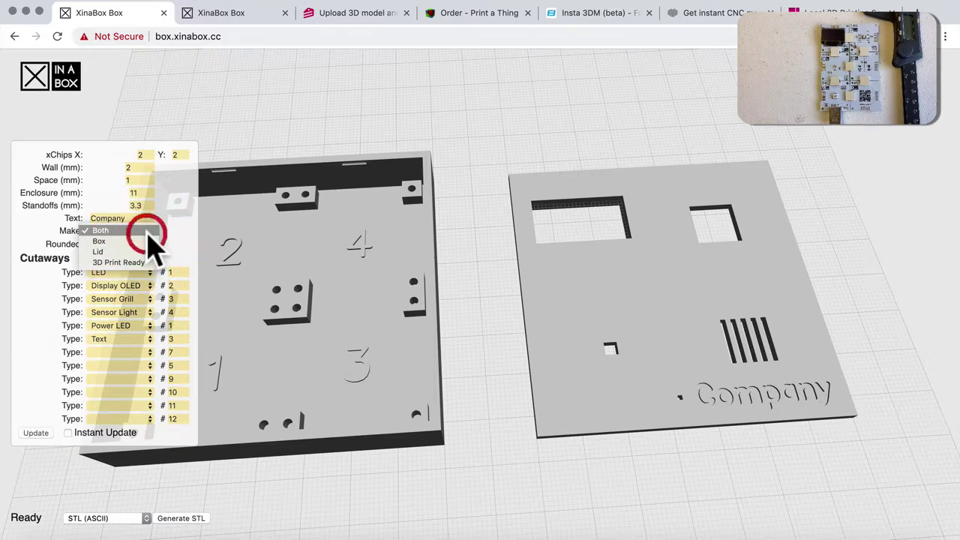
click(143, 224)
click(38, 433)
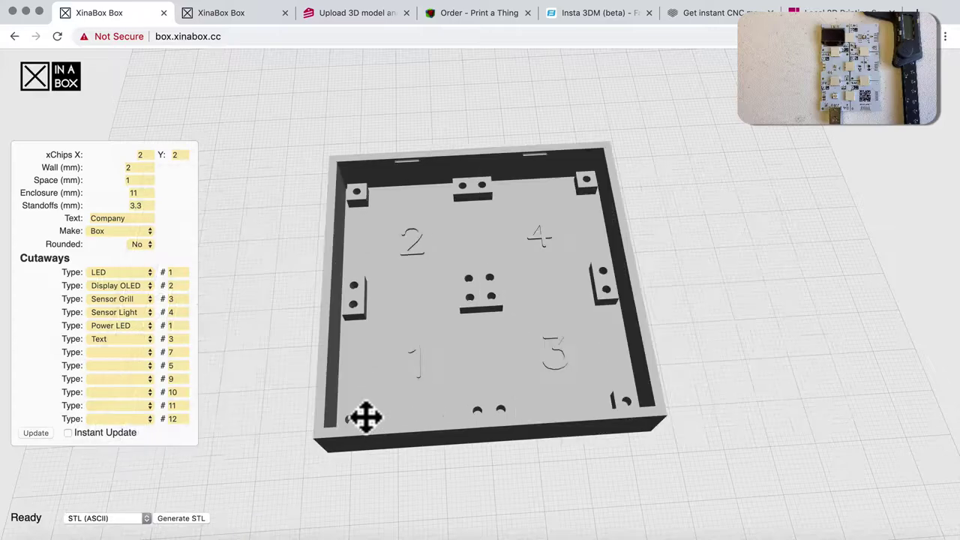
Change the first cutaway to Power USB and the second to Power µUSB, and update the model.
drag(457, 413, 454, 380)
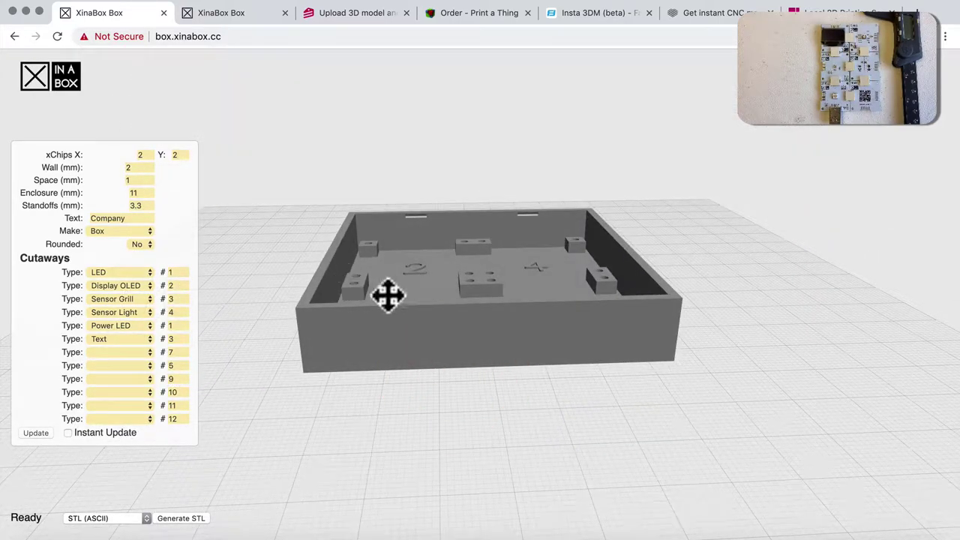
click(149, 273)
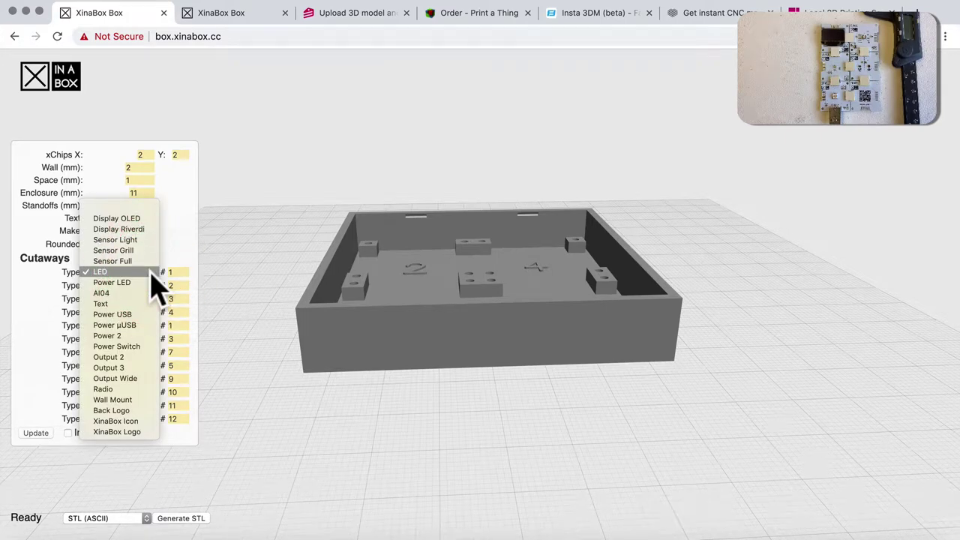
click(137, 315)
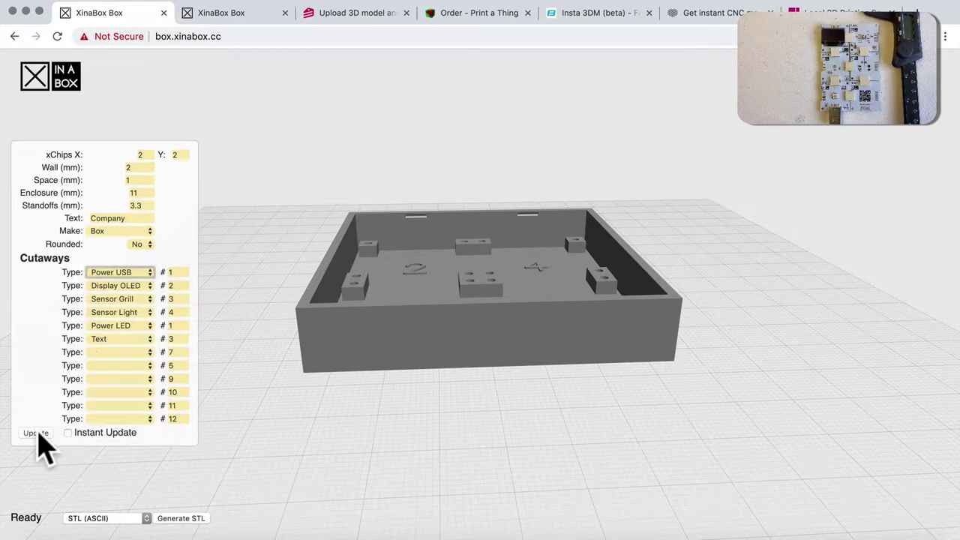
click(148, 288)
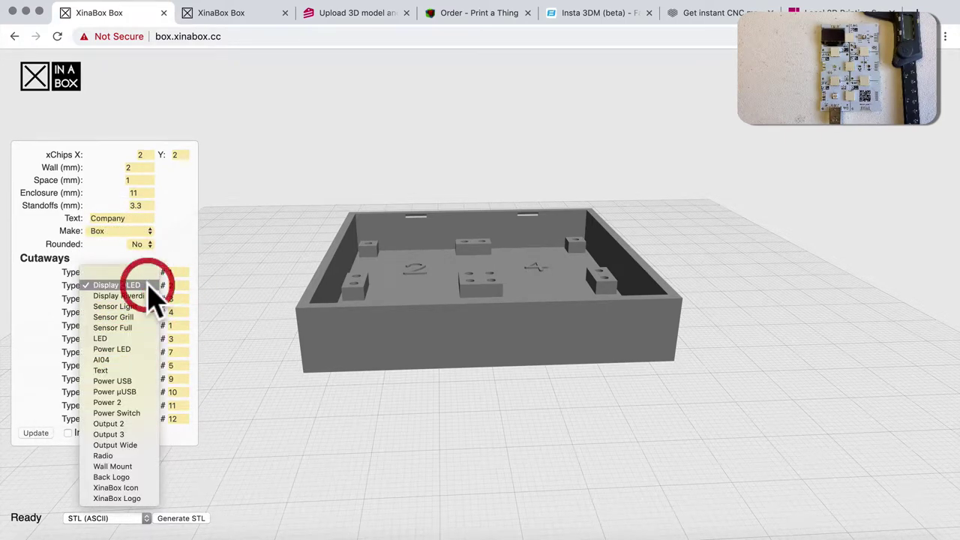
click(135, 393)
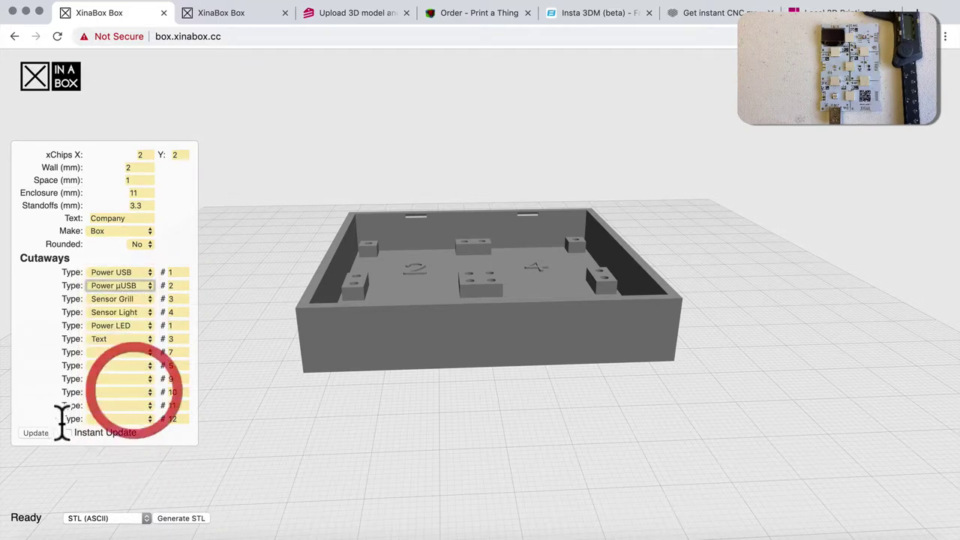
click(35, 433)
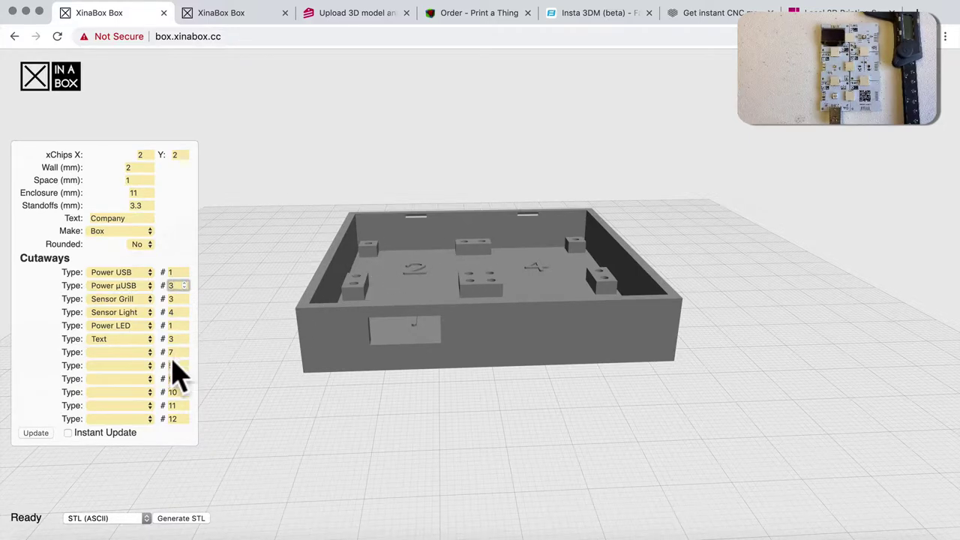
Assign the Power µUSB cutaway first to chip position 3 and then to position 1, updating the model each time.
click(37, 433)
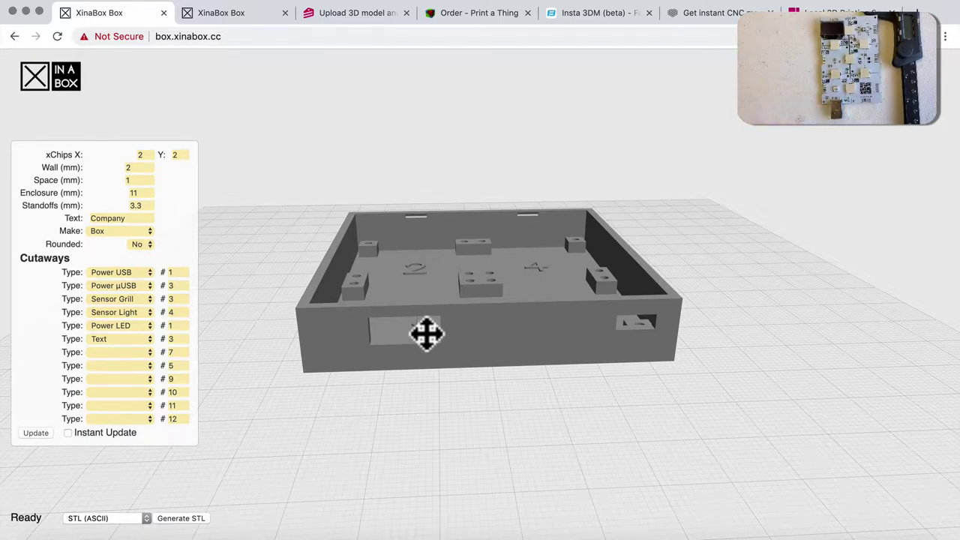
click(177, 339)
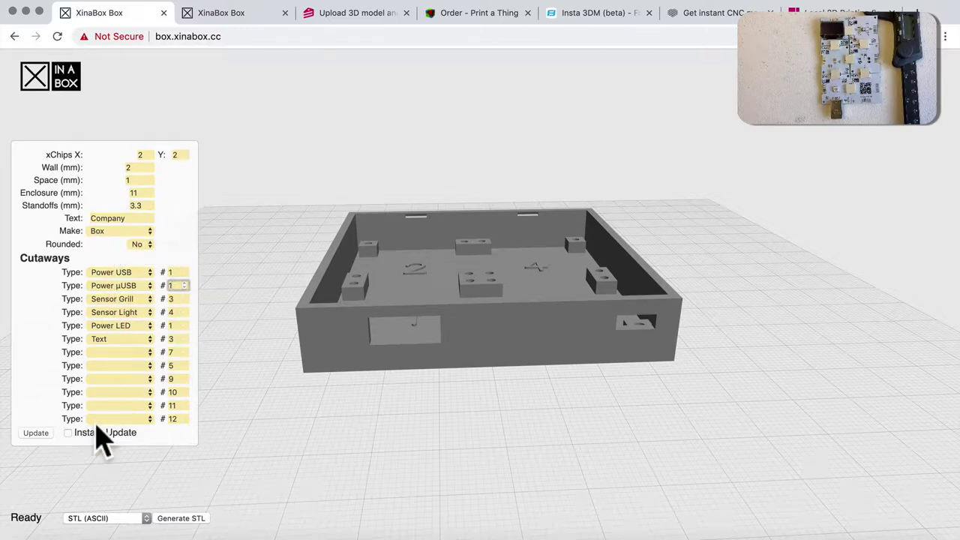
click(38, 433)
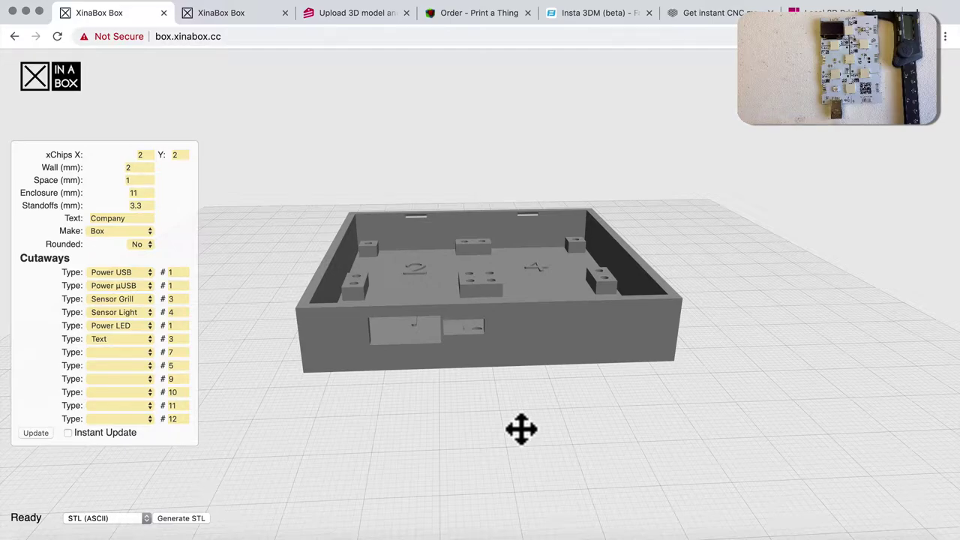
Change the first cutaway to Power Switch, assign it to chip position 2, and update the model.
mouse_move(540, 338)
mouse_down()
mouse_move(539, 286)
mouse_move(543, 340)
mouse_up()
drag(541, 387, 529, 398)
click(149, 272)
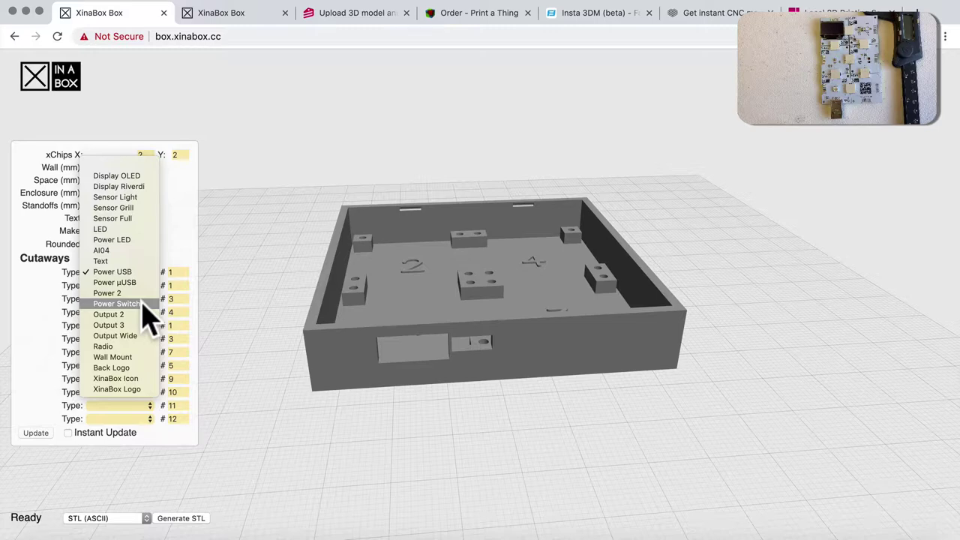
click(119, 303)
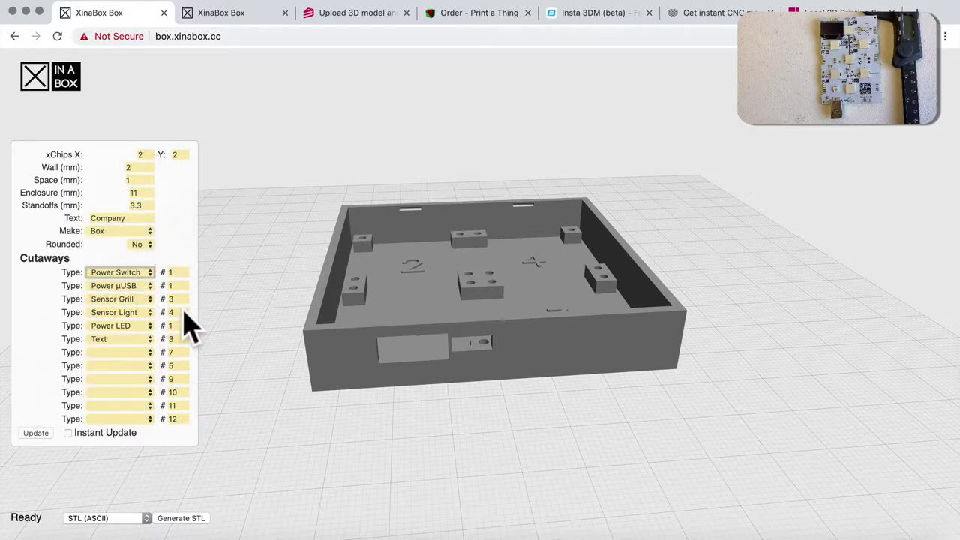
drag(500, 321, 438, 206)
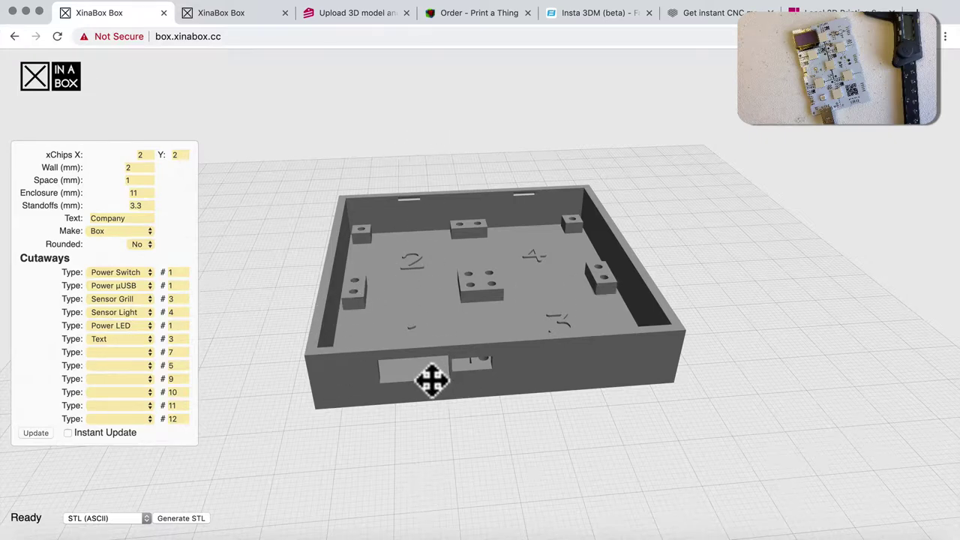
click(150, 273)
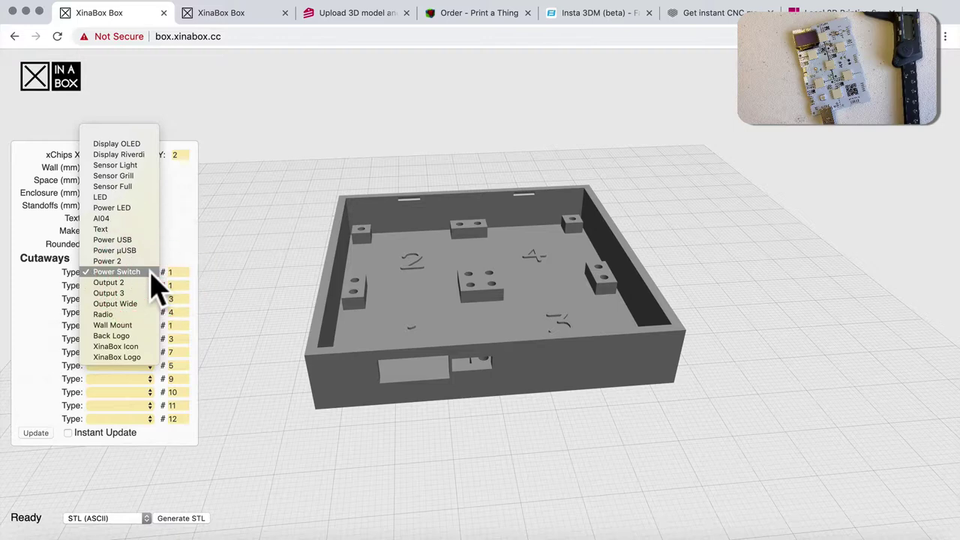
click(145, 273)
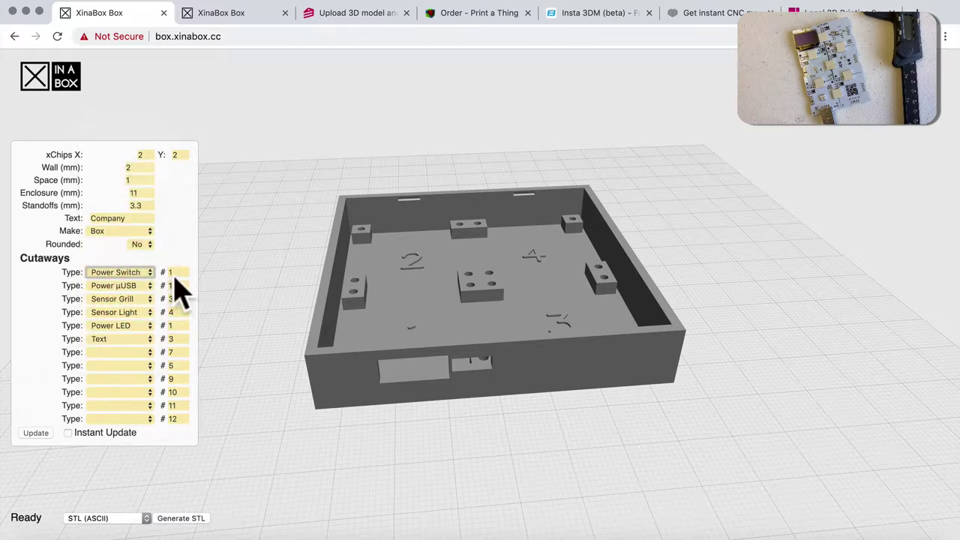
click(174, 272)
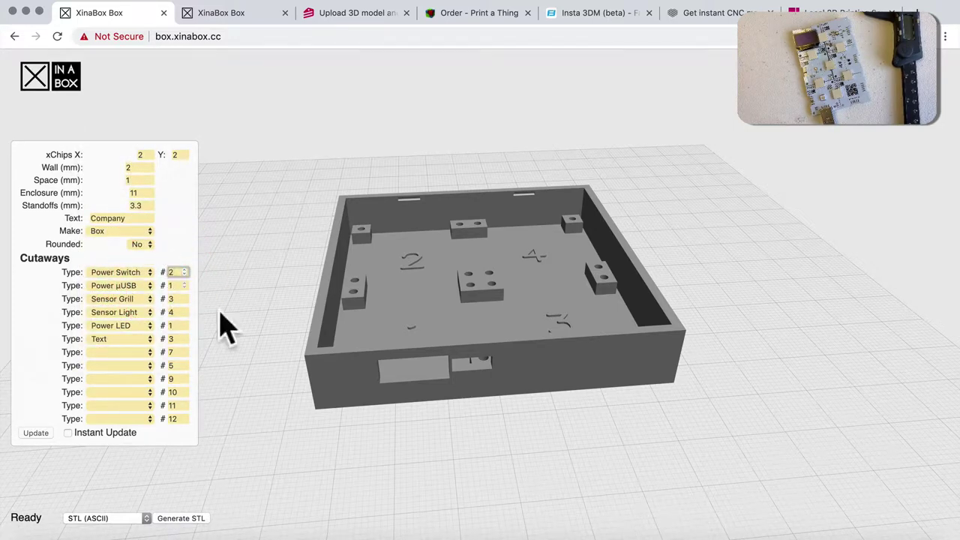
click(36, 435)
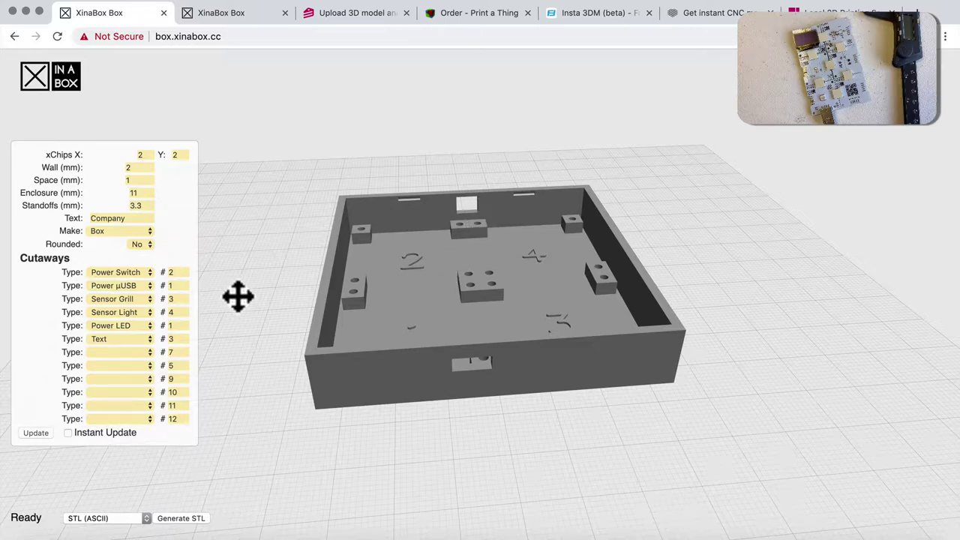
Change the first cutaway to Output 2 and the fourth to Output 3, and update the model.
click(150, 272)
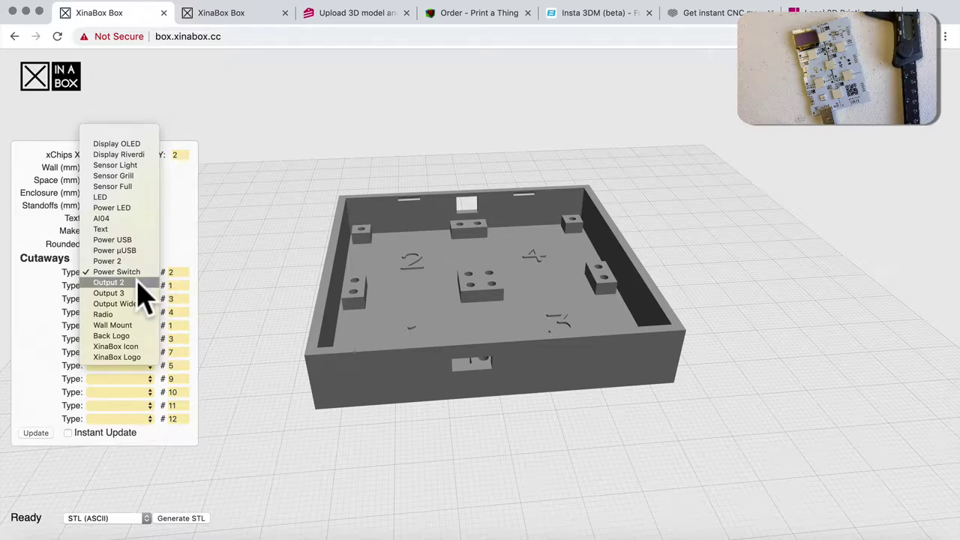
click(137, 283)
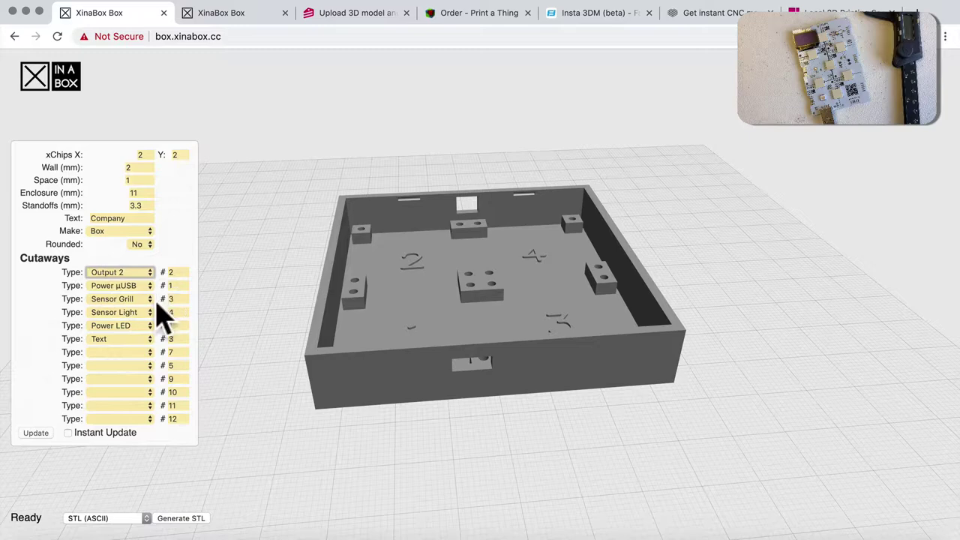
click(150, 313)
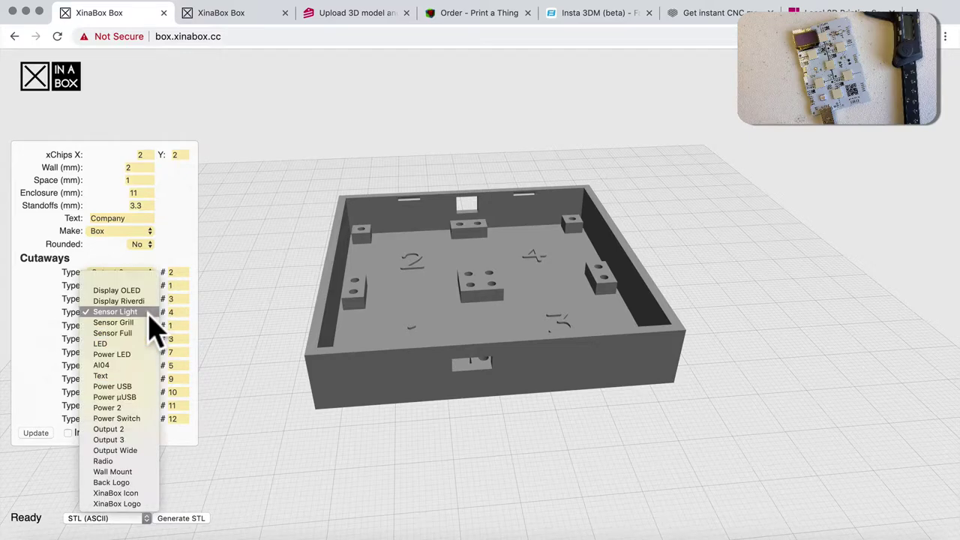
click(138, 439)
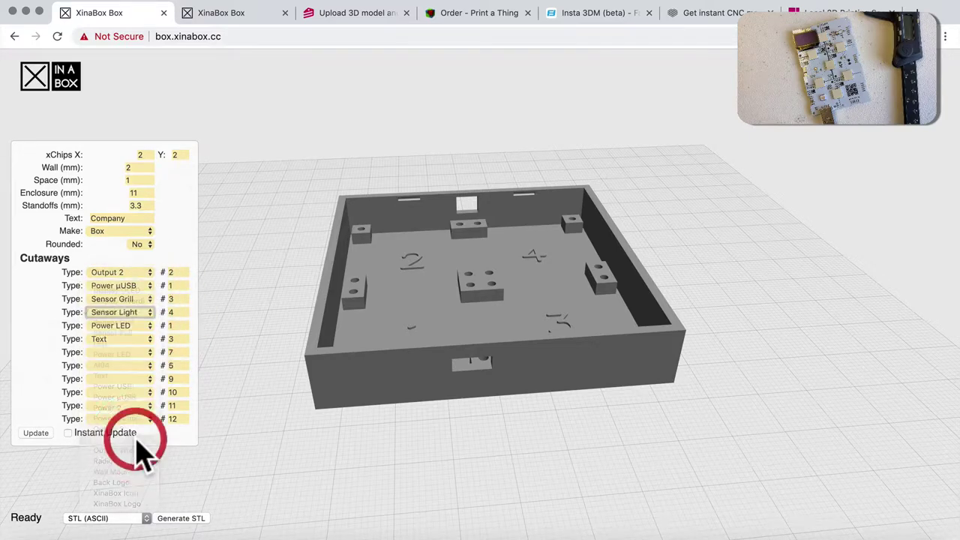
click(41, 434)
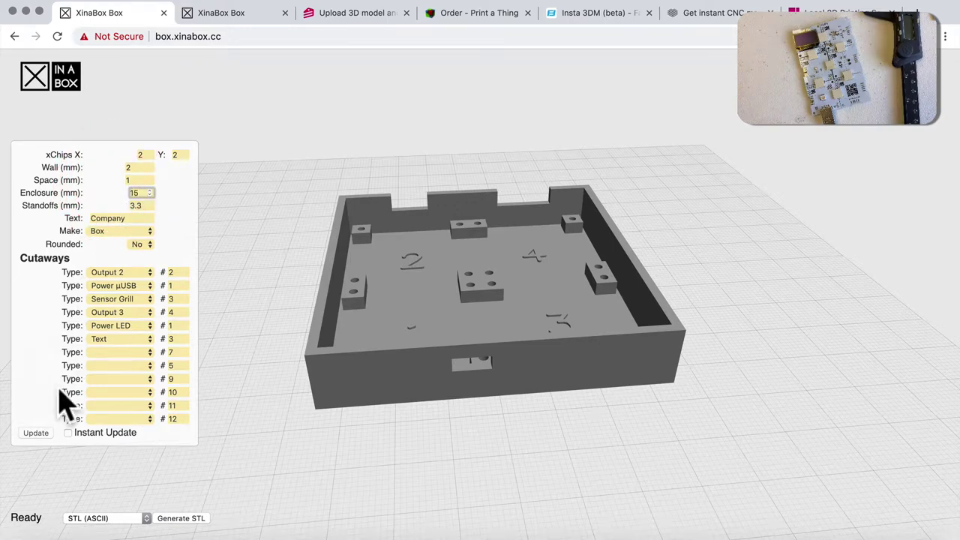
Set the enclosure height to 15 mm and the first cutaway to Output Wide, updating the model after each change.
click(40, 437)
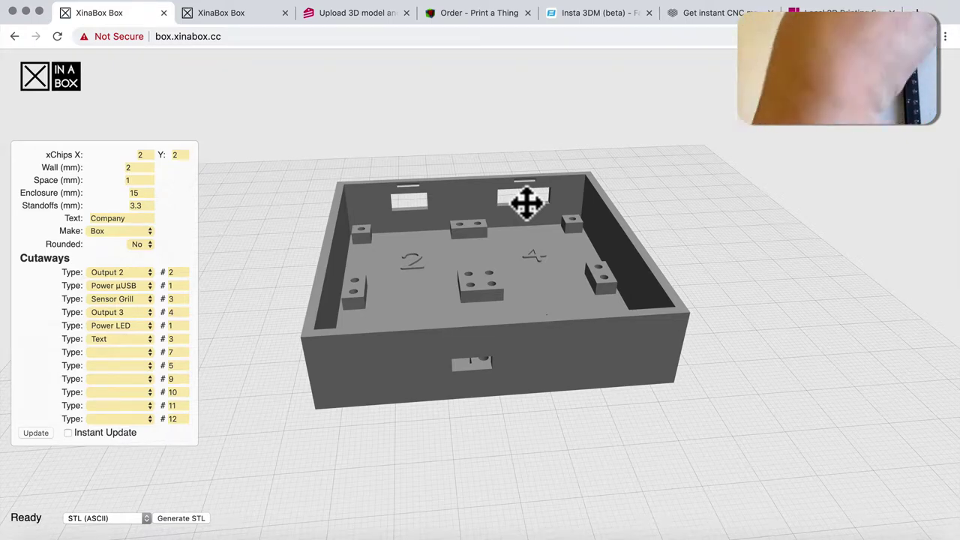
click(151, 273)
click(135, 292)
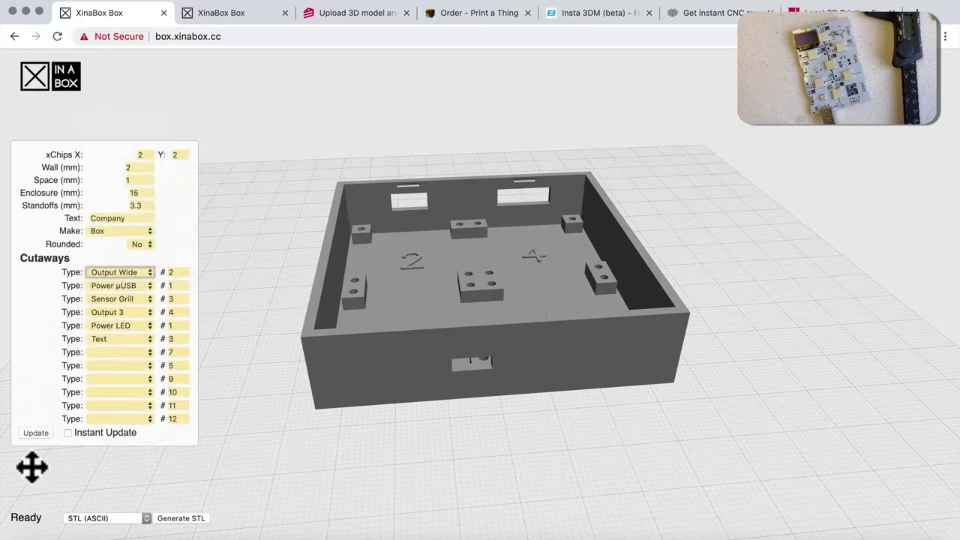
click(38, 434)
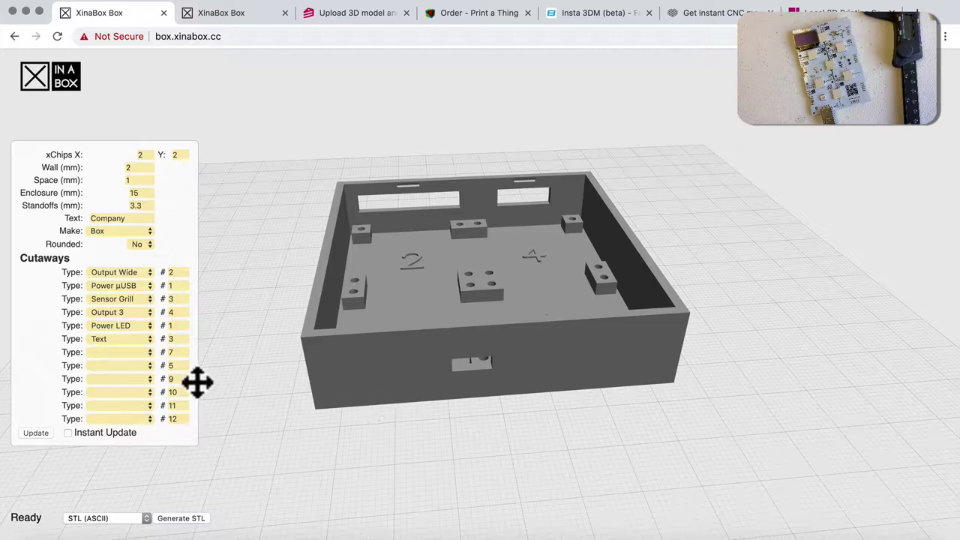
Change the first cutaway at chip position 2 to Radio and update the model.
click(148, 274)
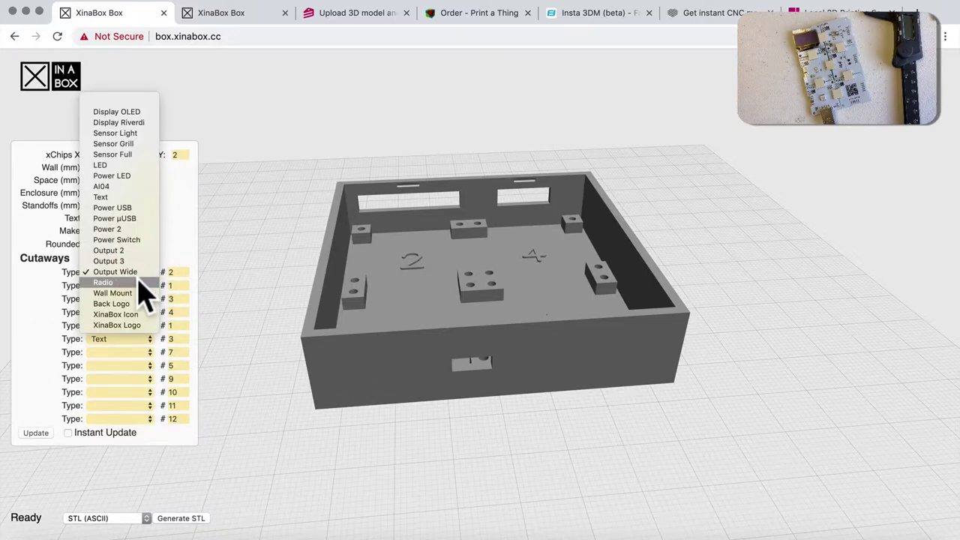
click(135, 283)
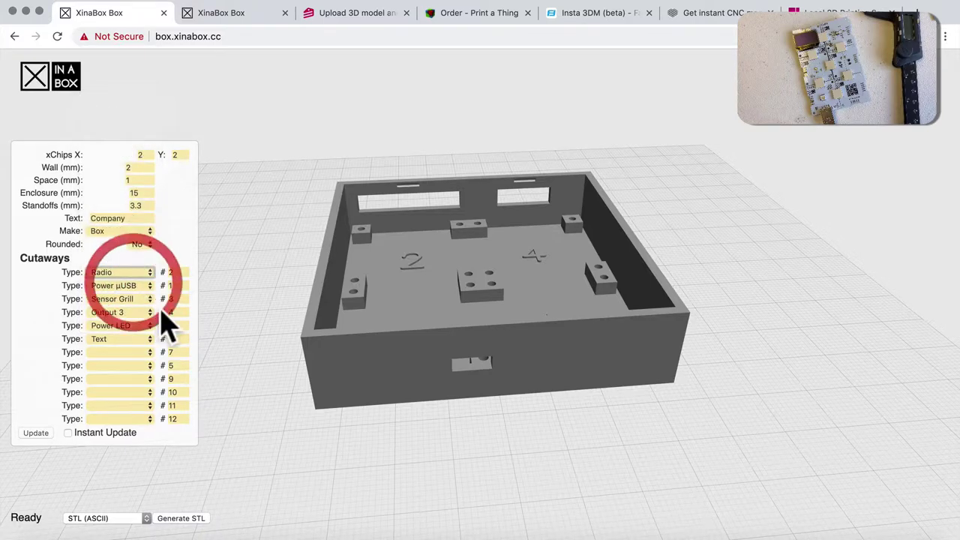
click(36, 434)
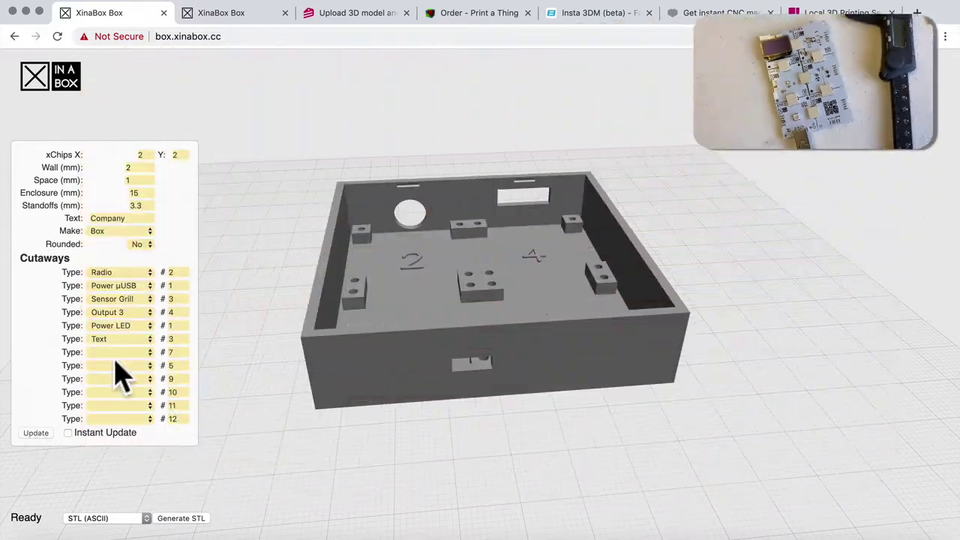
Set the first and fourth cutaways, at chip positions 2 and 4, to Wall Mount and update the model.
click(156, 273)
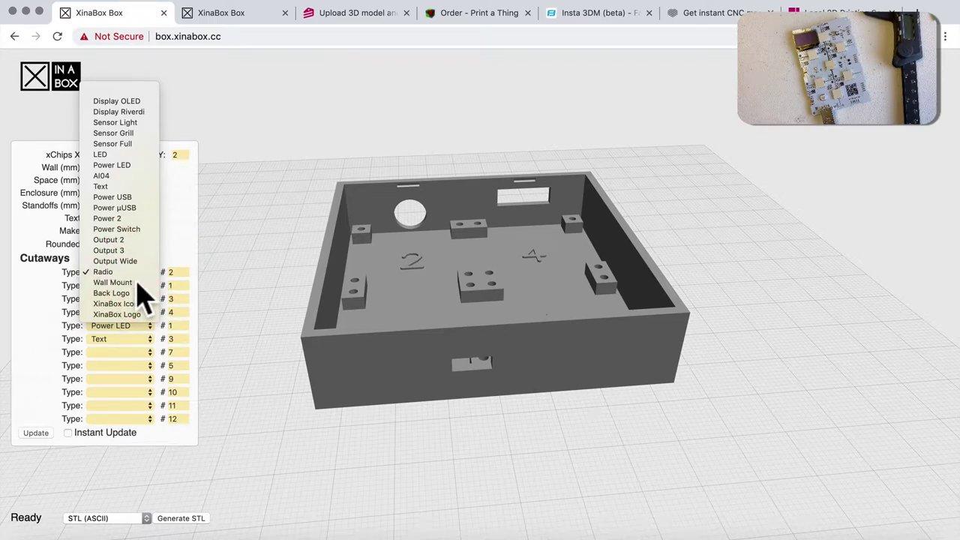
click(137, 283)
click(150, 312)
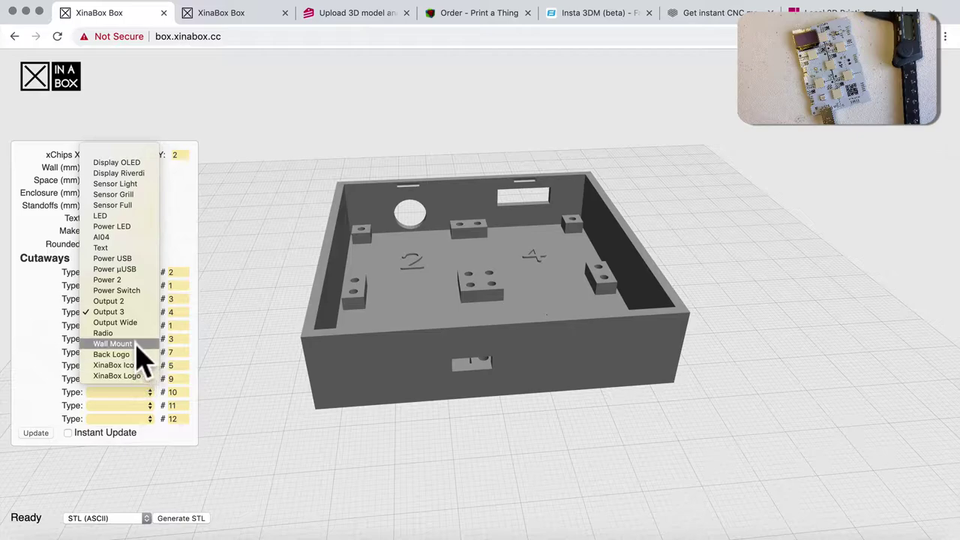
click(139, 343)
drag(510, 320, 506, 338)
click(36, 433)
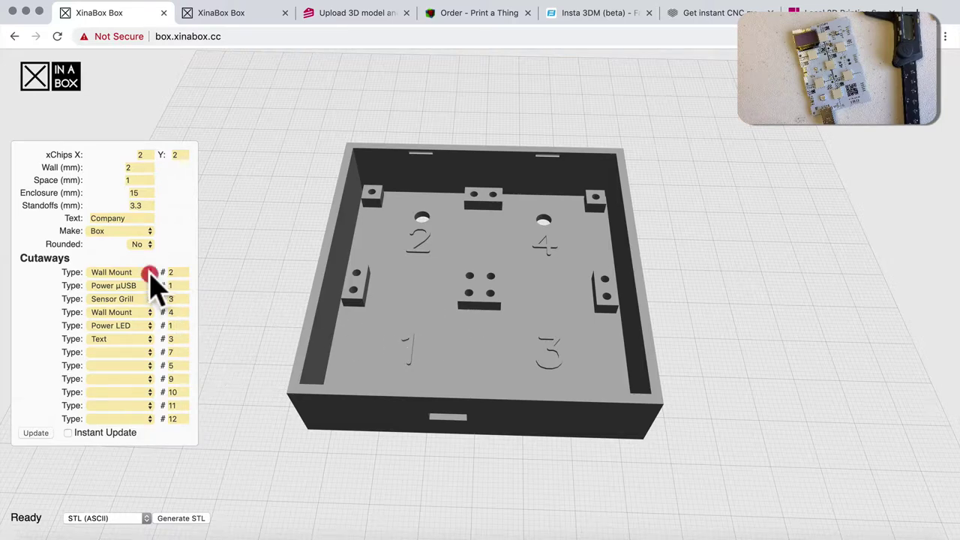
Change the first cutaway to Back Logo at position 7, update the model and inspect the underside of the box.
click(150, 273)
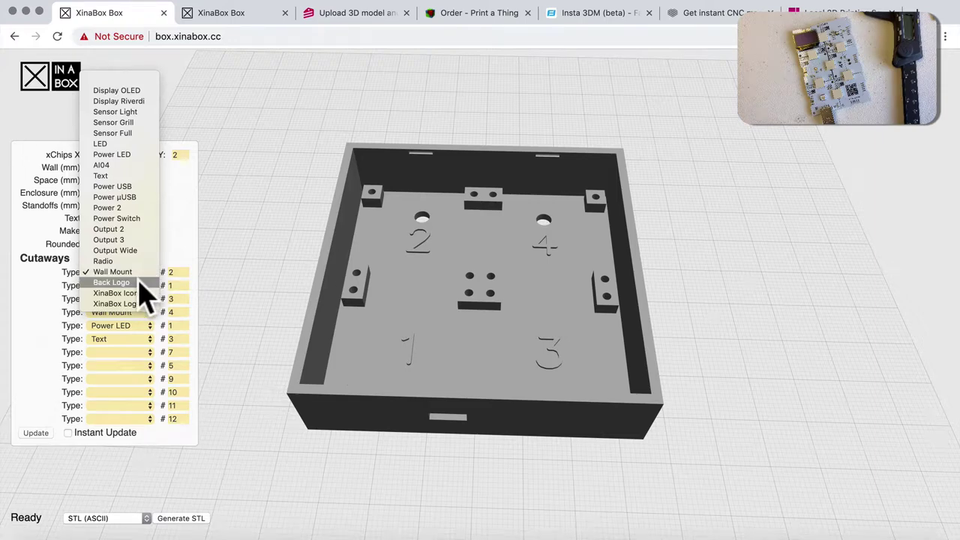
click(112, 282)
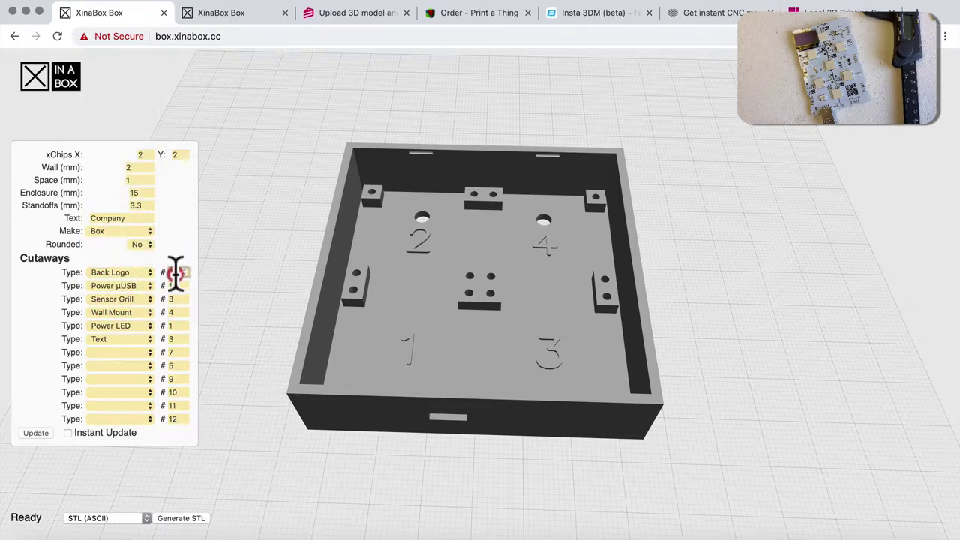
click(167, 274)
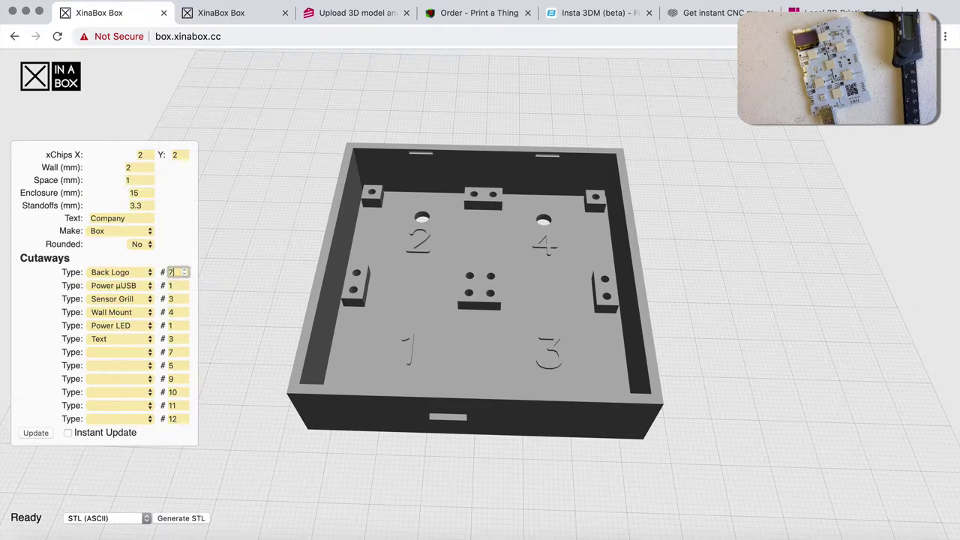
text(7)
click(35, 434)
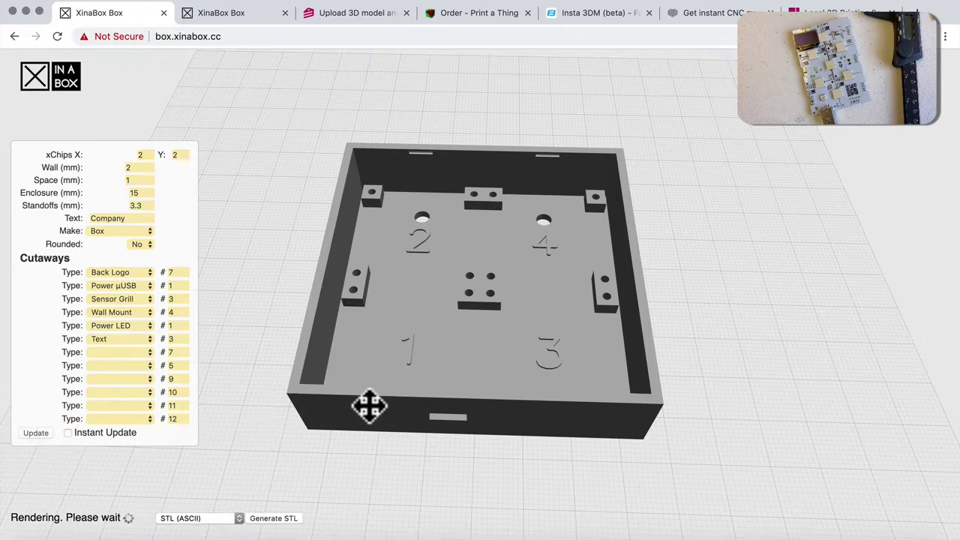
drag(368, 405, 409, 390)
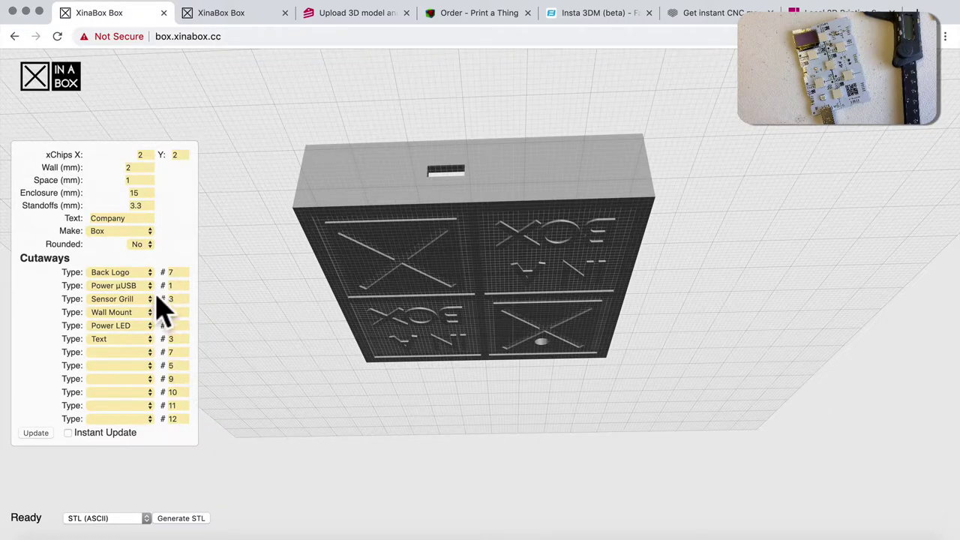
Change the first cutaway to XinaBox Icon at chip position 1 and the second to XinaBox Logo at position 12.
click(149, 275)
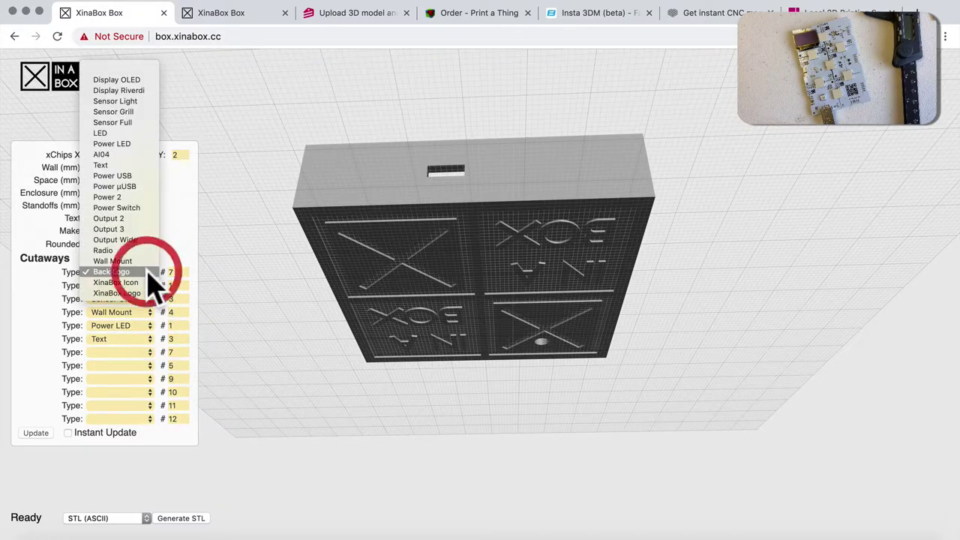
click(116, 283)
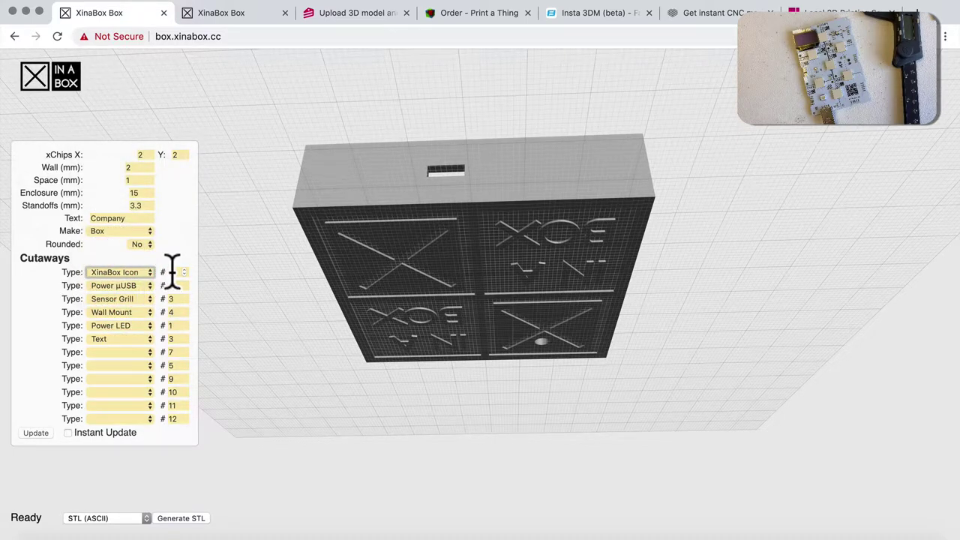
click(171, 271)
click(148, 286)
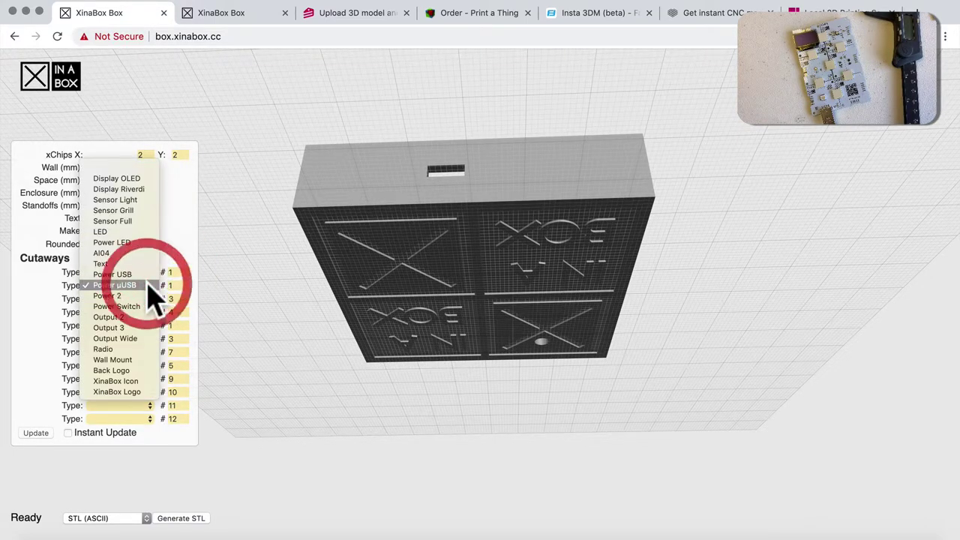
click(137, 391)
double_click(173, 285)
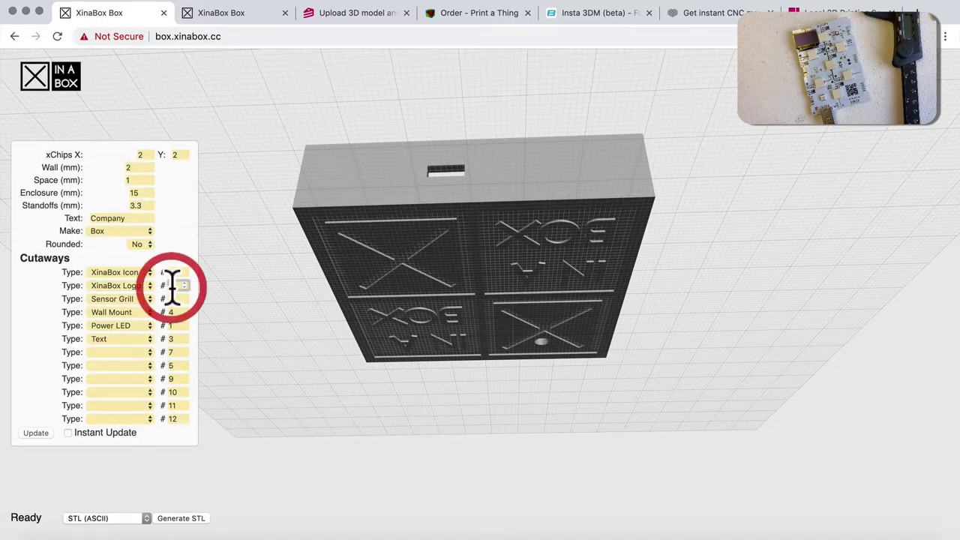
text(12)
Switch the part to make to Lid, update the model and view the lid from above.
click(144, 231)
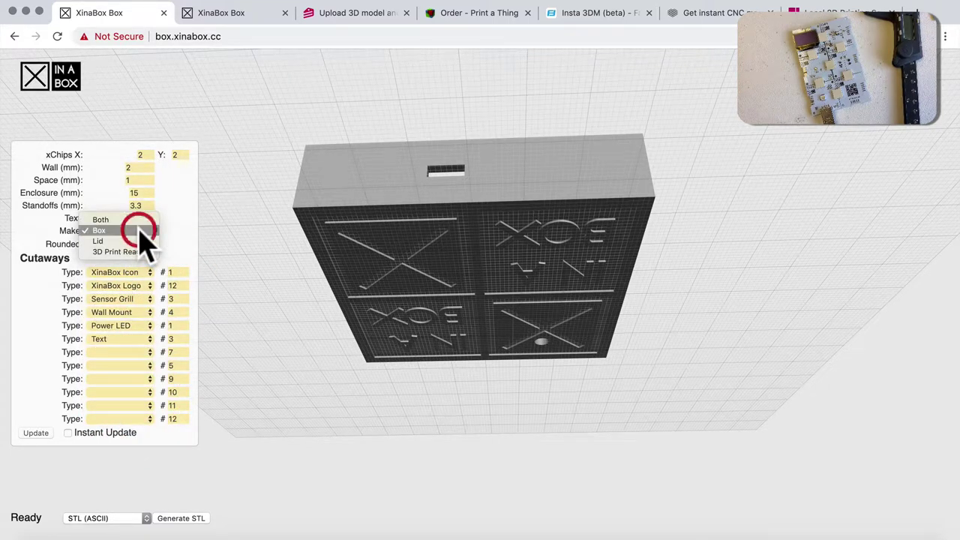
click(124, 241)
click(38, 432)
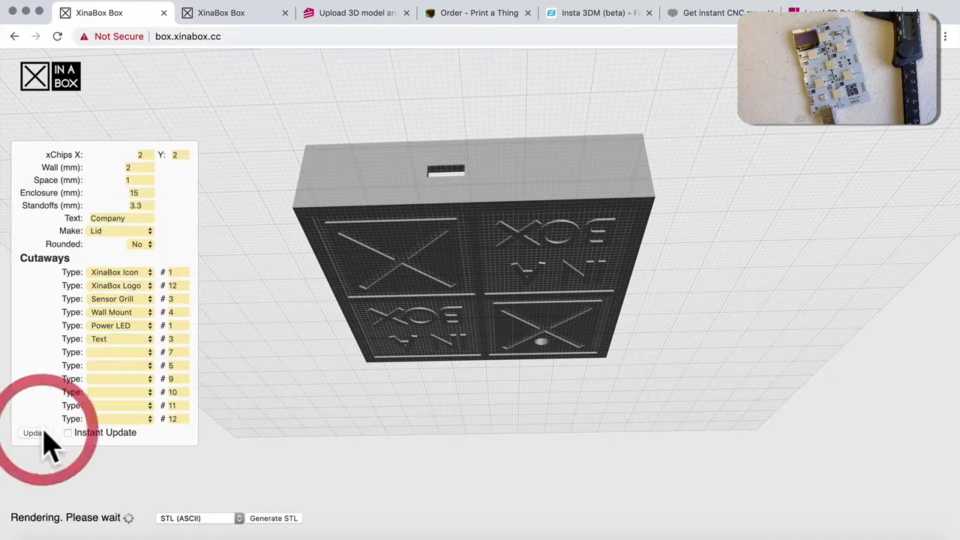
drag(433, 324, 559, 188)
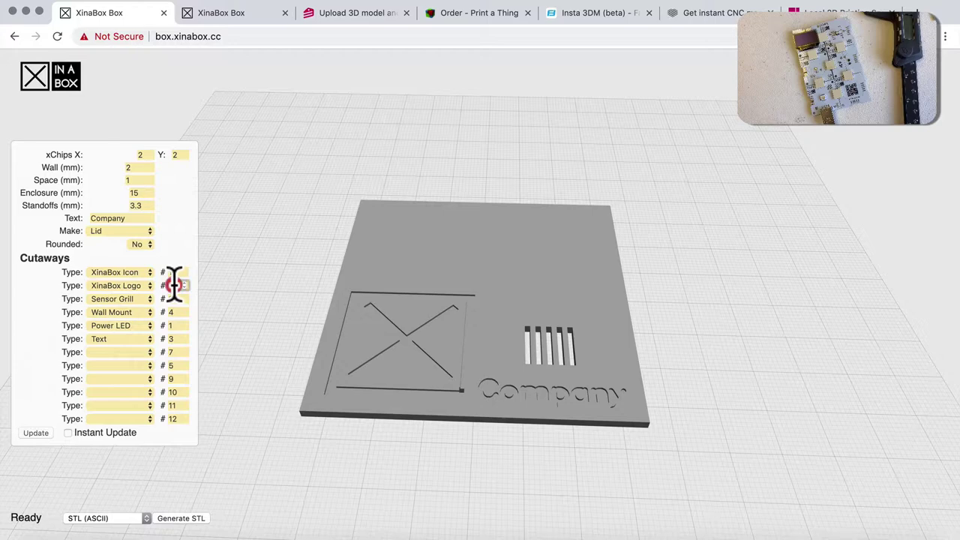
Move the XinaBox Logo cutaway to chip position 2, update the lid and inspect its top face.
key(BackSpace)
click(35, 433)
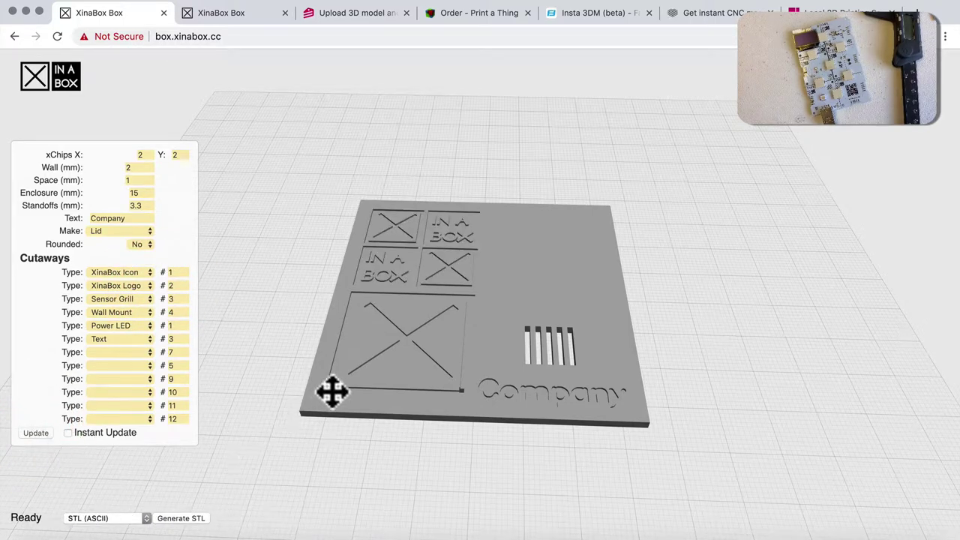
mouse_move(398, 369)
mouse_down()
mouse_move(409, 407)
mouse_move(429, 353)
mouse_move(452, 338)
mouse_move(399, 339)
mouse_move(396, 355)
mouse_up()
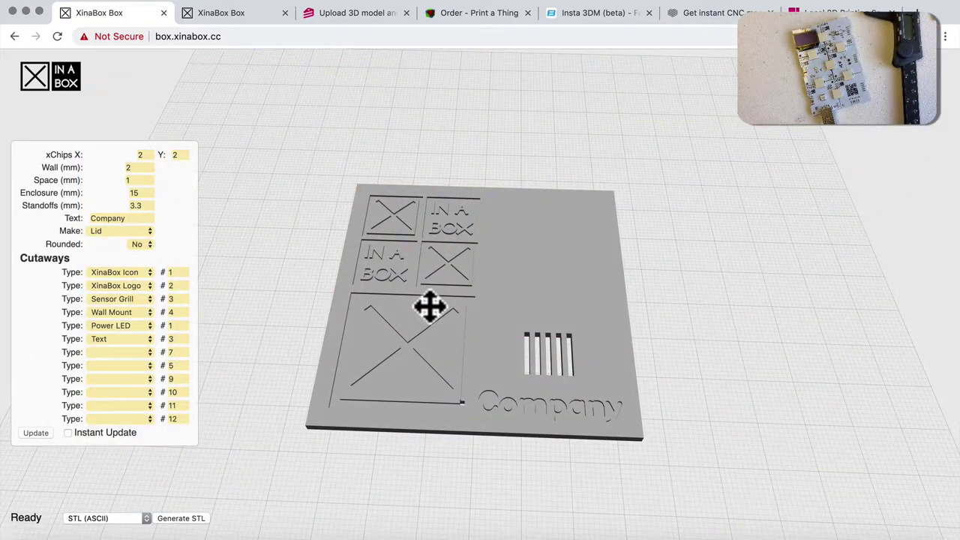
click(149, 276)
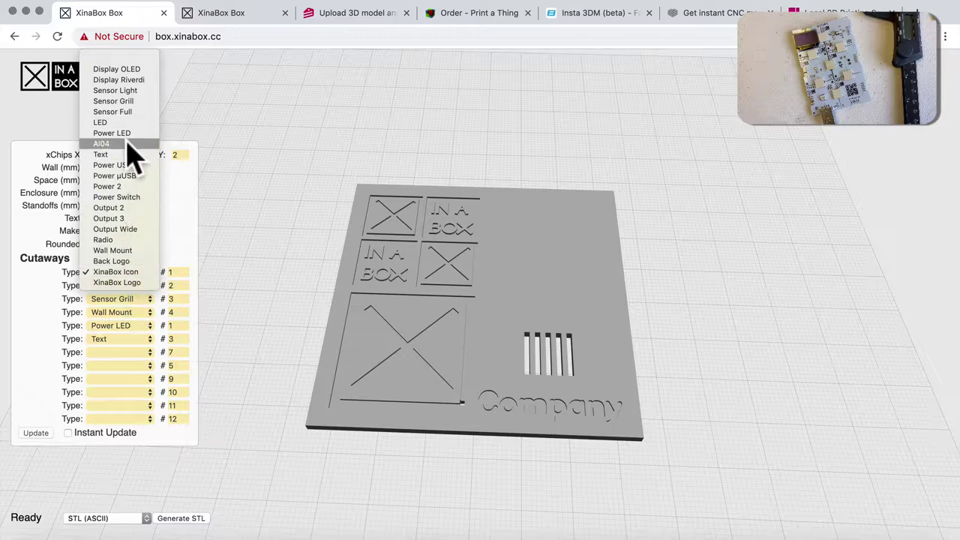
click(39, 355)
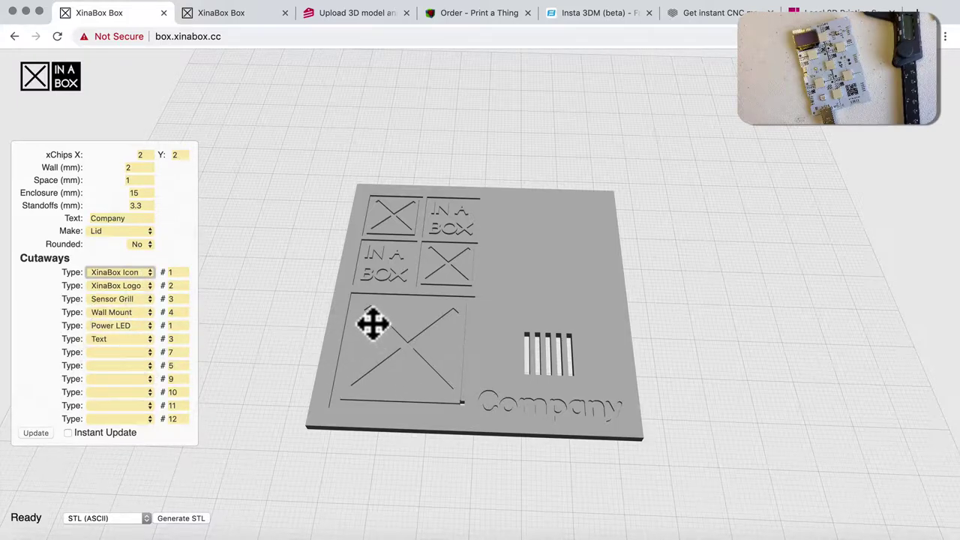
drag(407, 355, 342, 396)
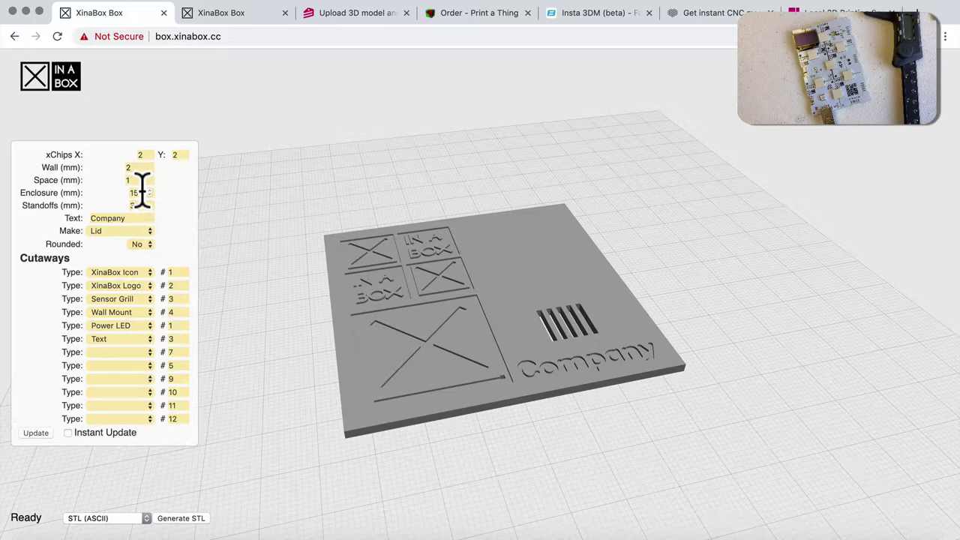
Reload the configurator page to reset all settings and set the xChips Y count to 3.
click(108, 204)
key(super+l)
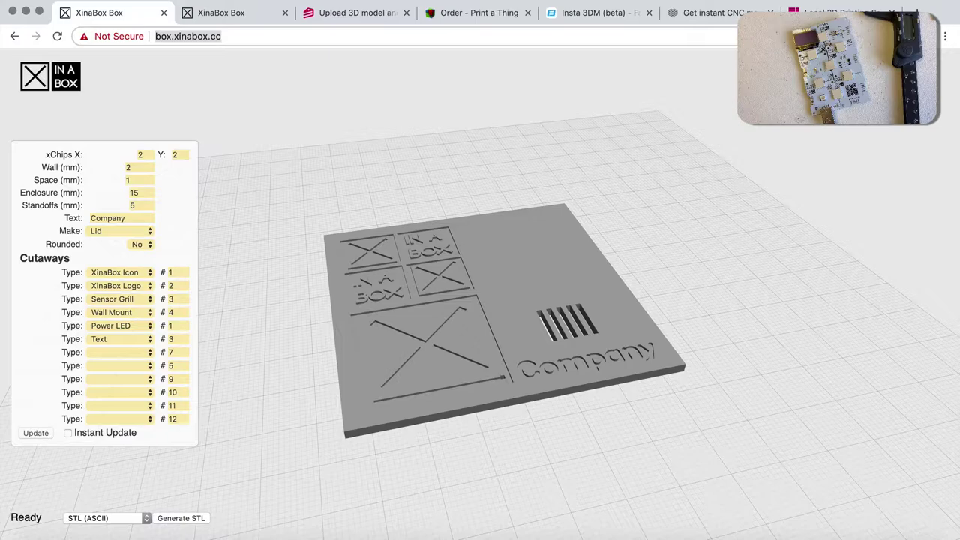
key(Return)
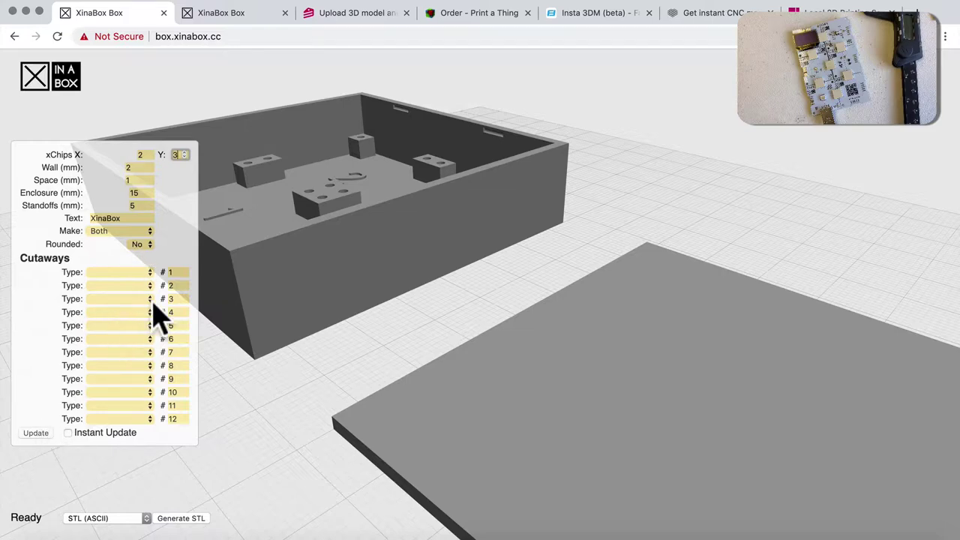
Set the first cutaway to Power USB at chip position 1, make only the Box, update it and inspect the USB wall.
click(154, 273)
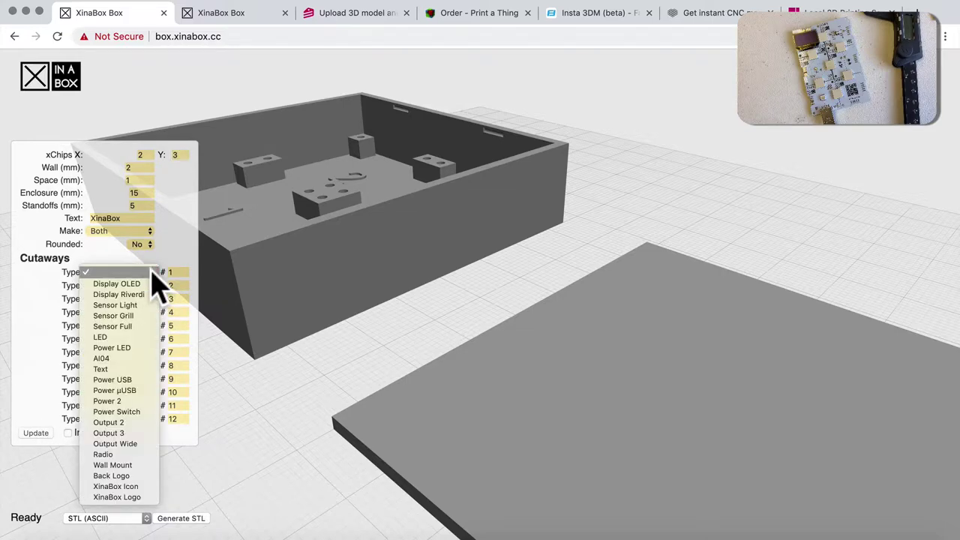
click(125, 381)
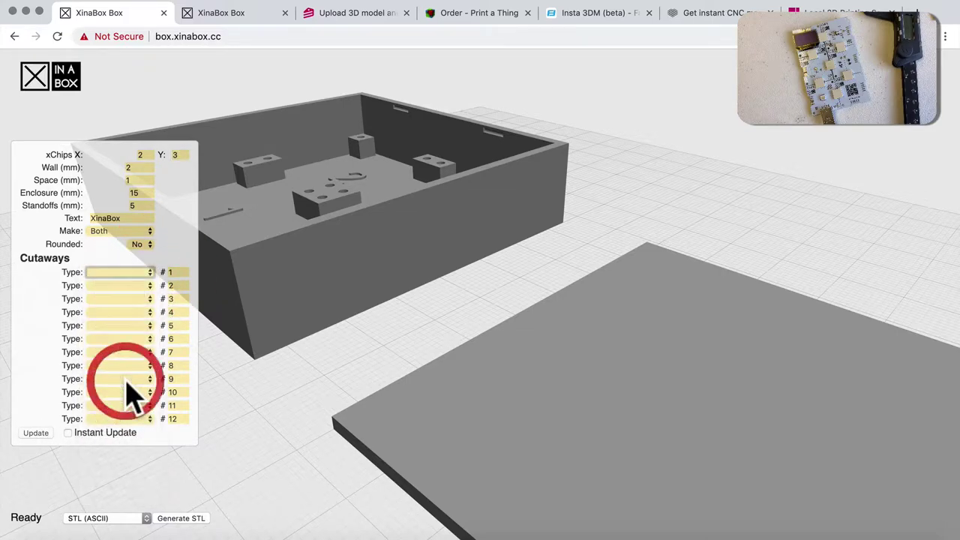
click(150, 232)
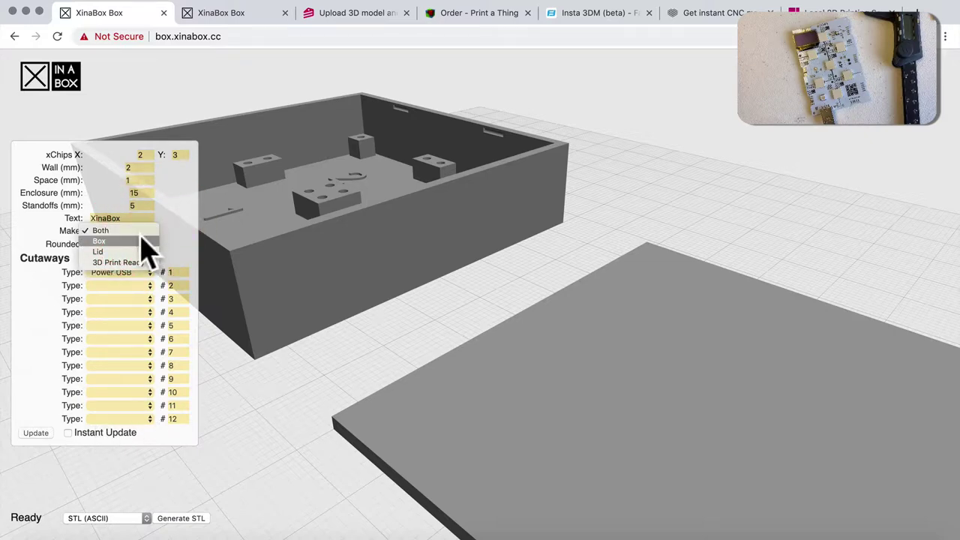
click(142, 242)
click(43, 433)
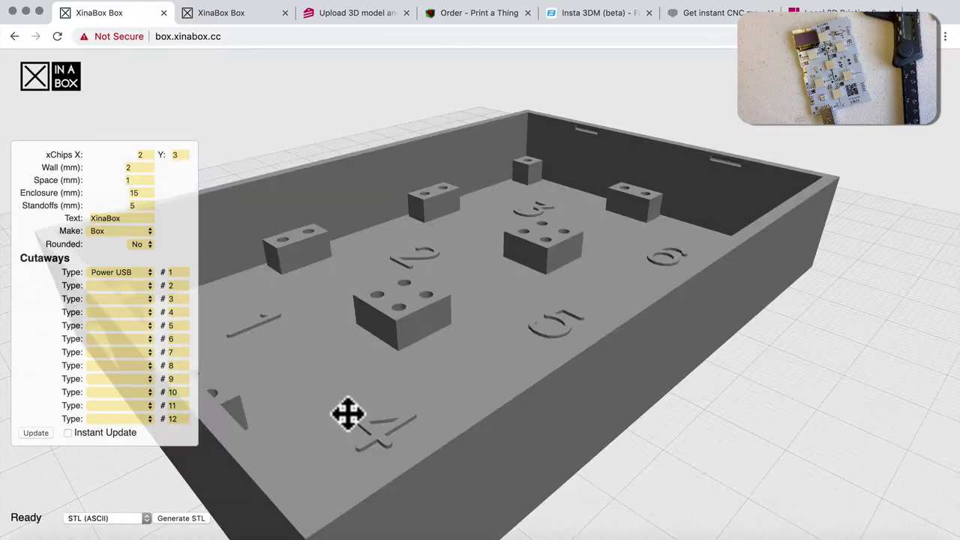
drag(347, 413, 437, 377)
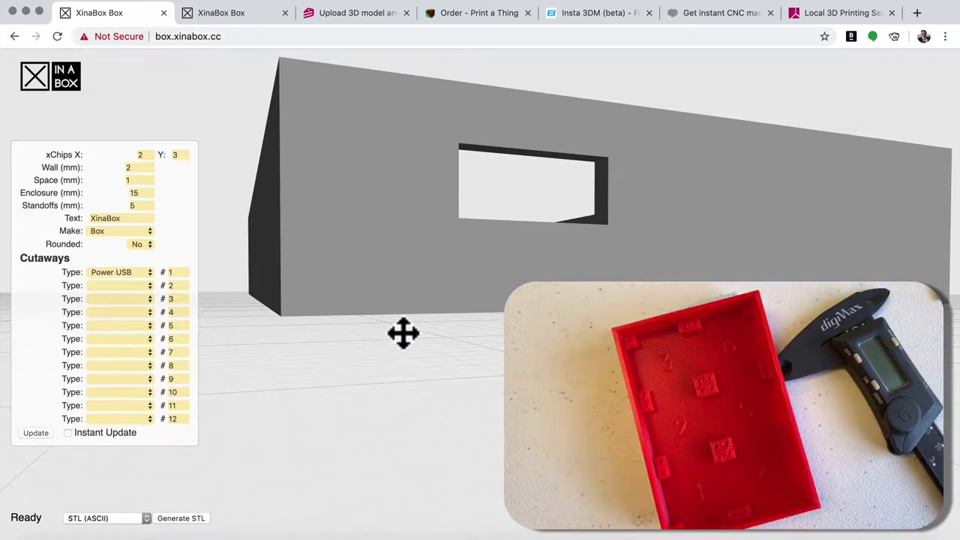
Try enclosure heights of 3 mm and 12 mm, updating the model after each value.
click(124, 193)
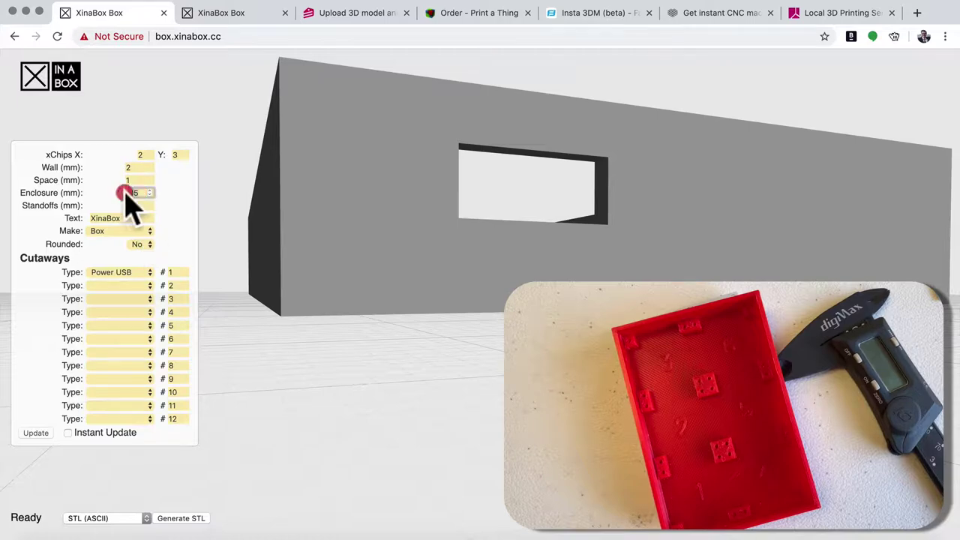
text(3)
click(35, 433)
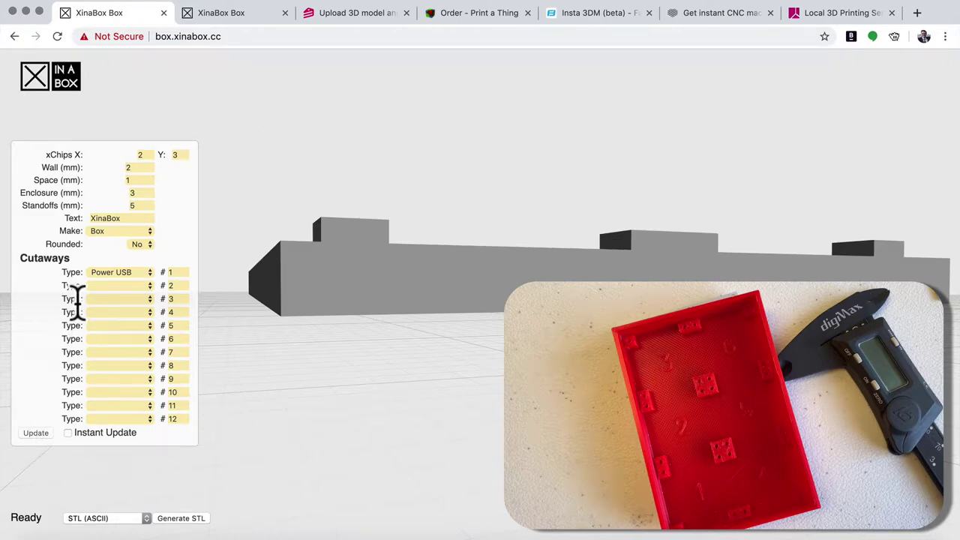
double_click(133, 193)
text(12)
click(35, 432)
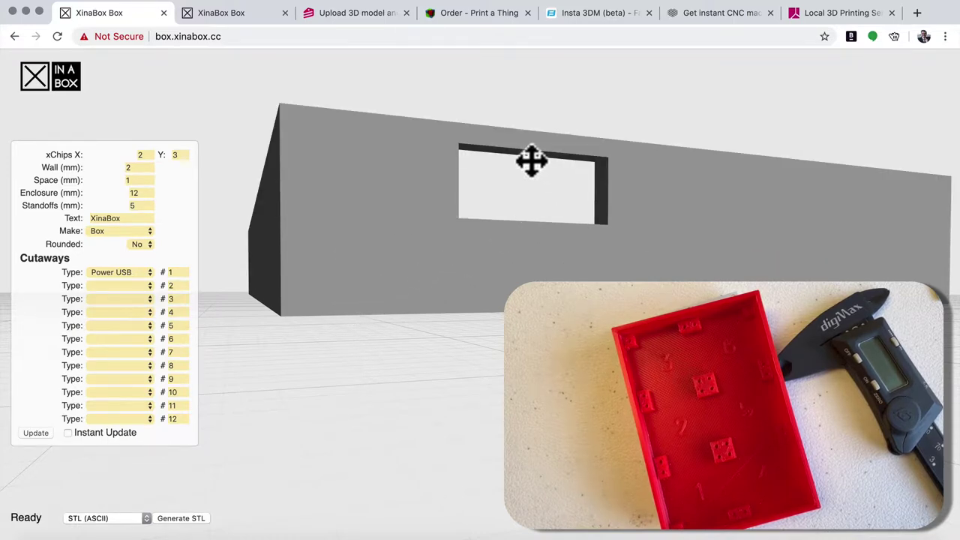
Try enclosure heights of 10 mm and 10.5 mm, updating the model after each value.
click(138, 191)
key(BackSpace)
text(0)
click(39, 433)
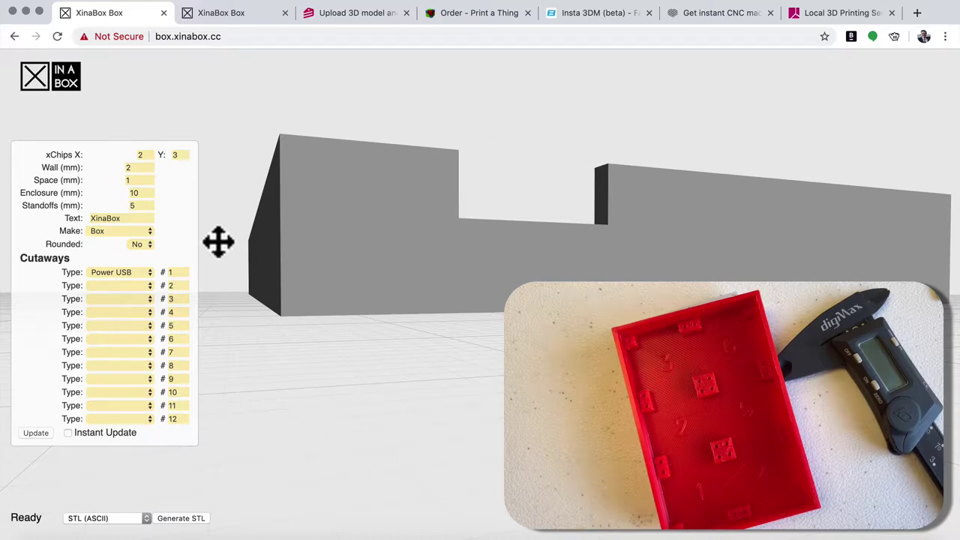
click(139, 193)
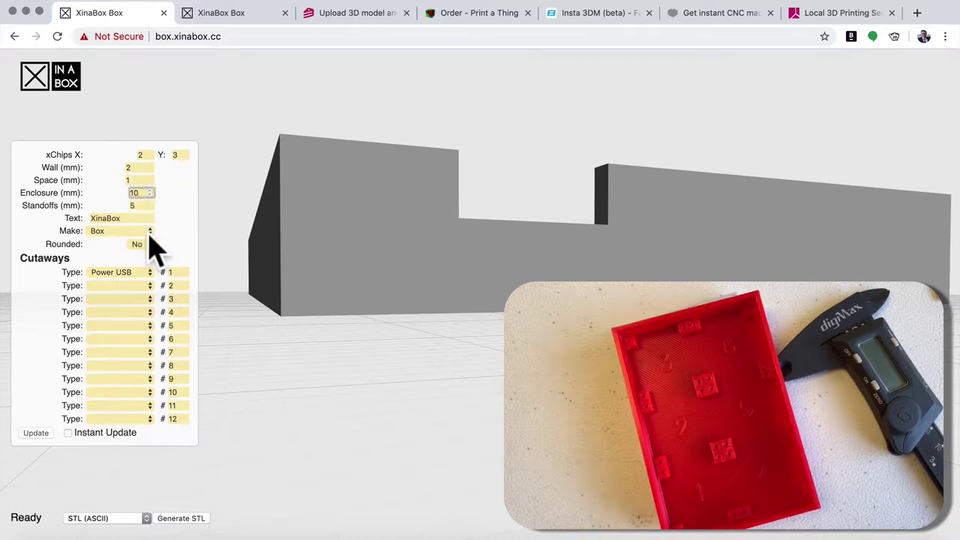
text(.5)
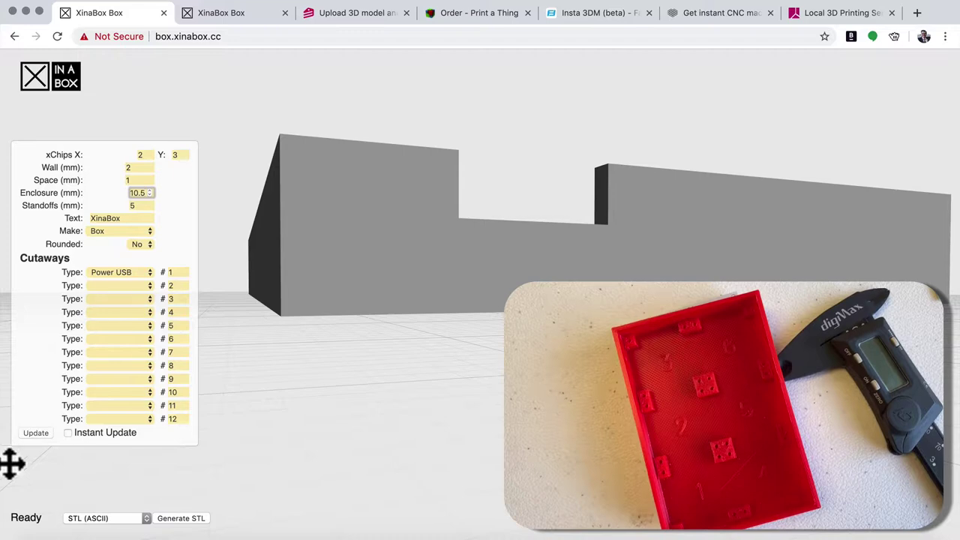
click(35, 433)
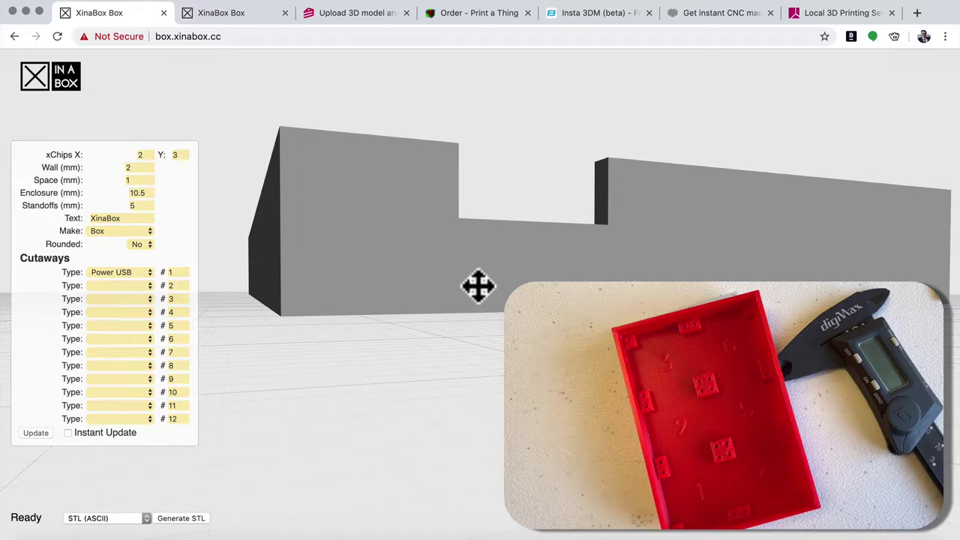
Set the enclosure height to 10.6 mm and update the model.
double_click(136, 192)
key(Up)
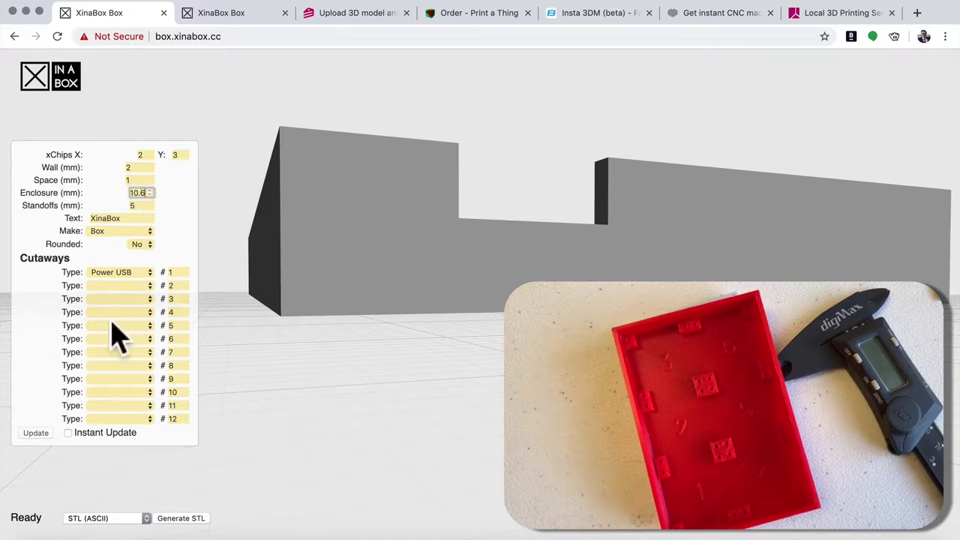
click(40, 434)
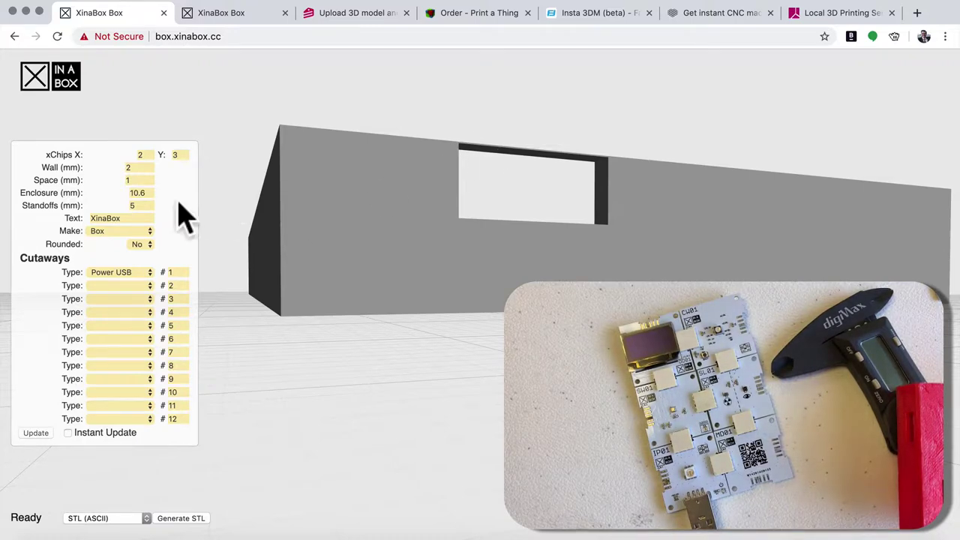
Try an enclosure height of 12.5 mm and update the box model.
text(.6)
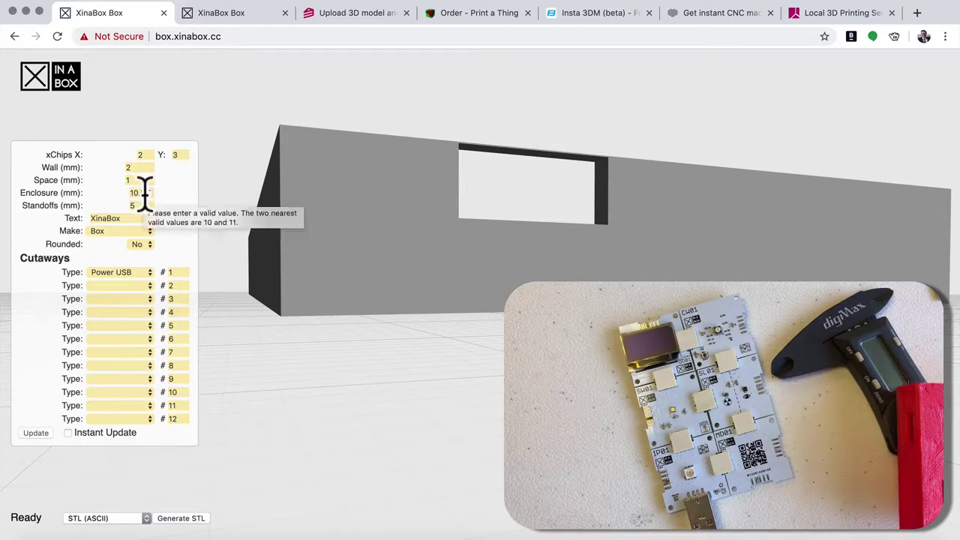
click(124, 193)
text(12)
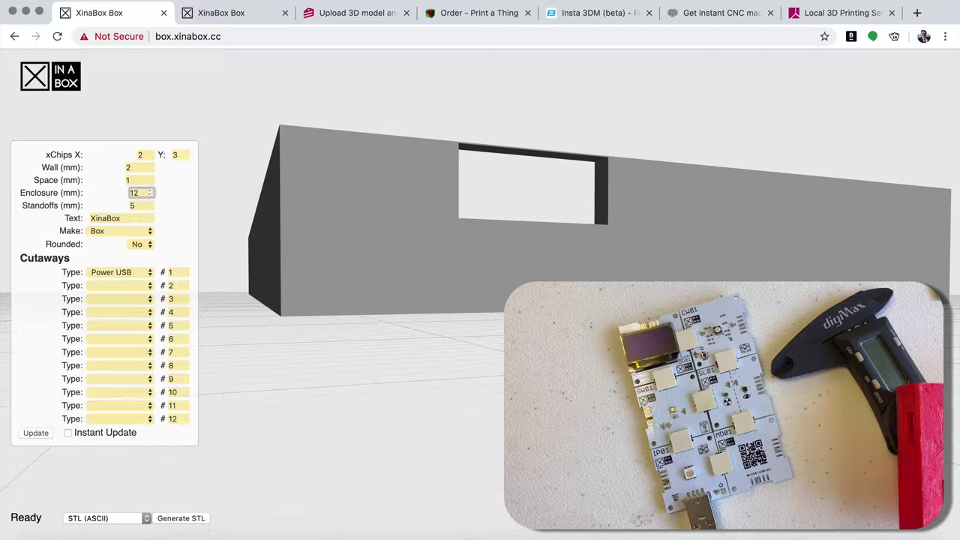
text(.5)
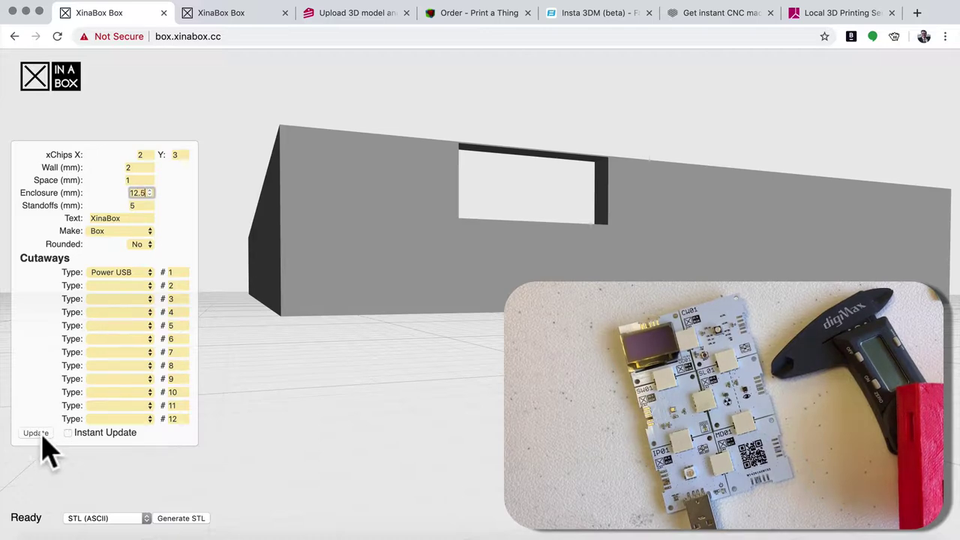
click(35, 432)
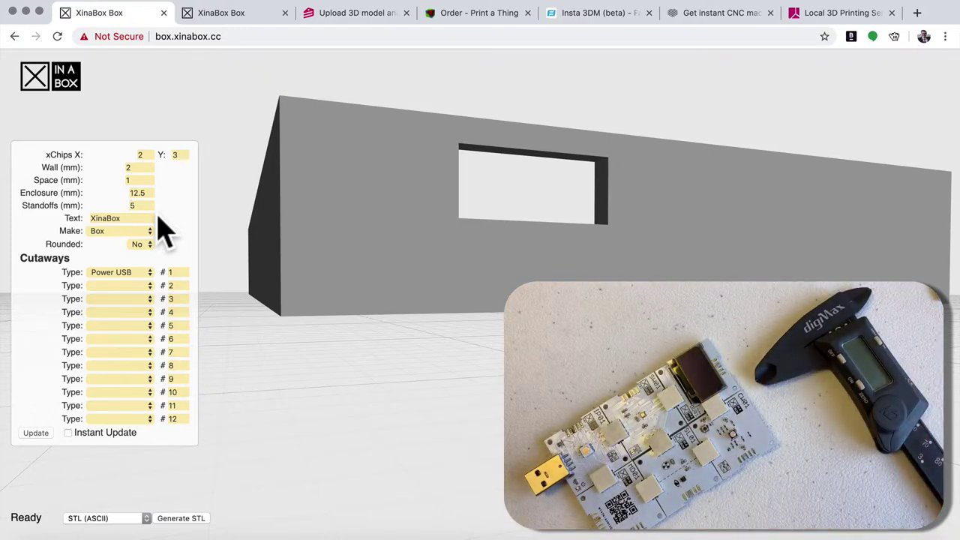
Try 3 mm standoffs, then an enclosure height of 10.5 mm, updating the box model after each change.
click(123, 204)
text(3)
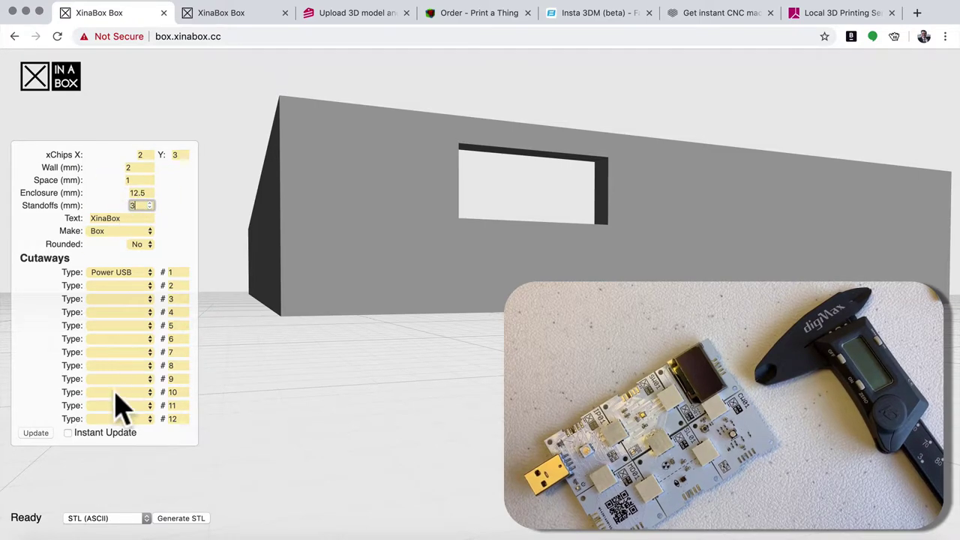
click(45, 433)
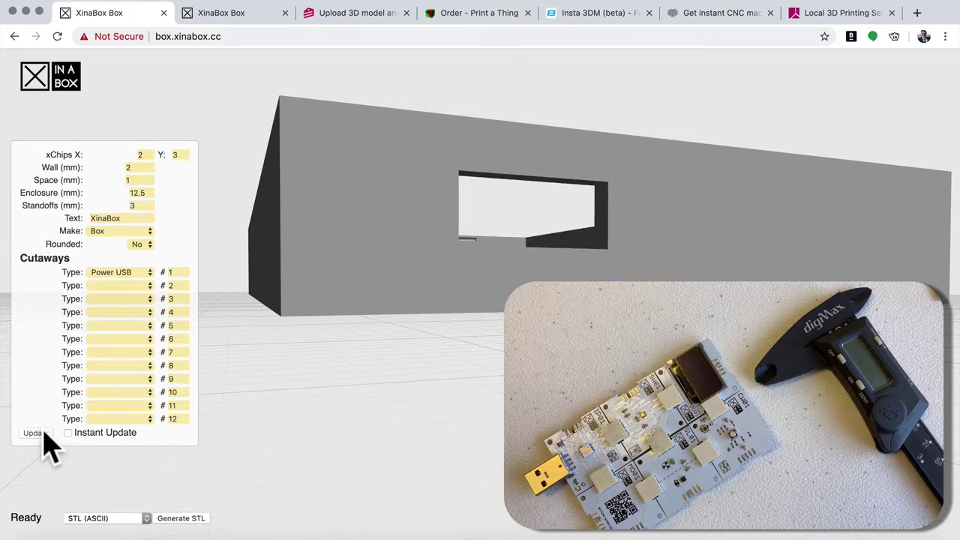
click(136, 192)
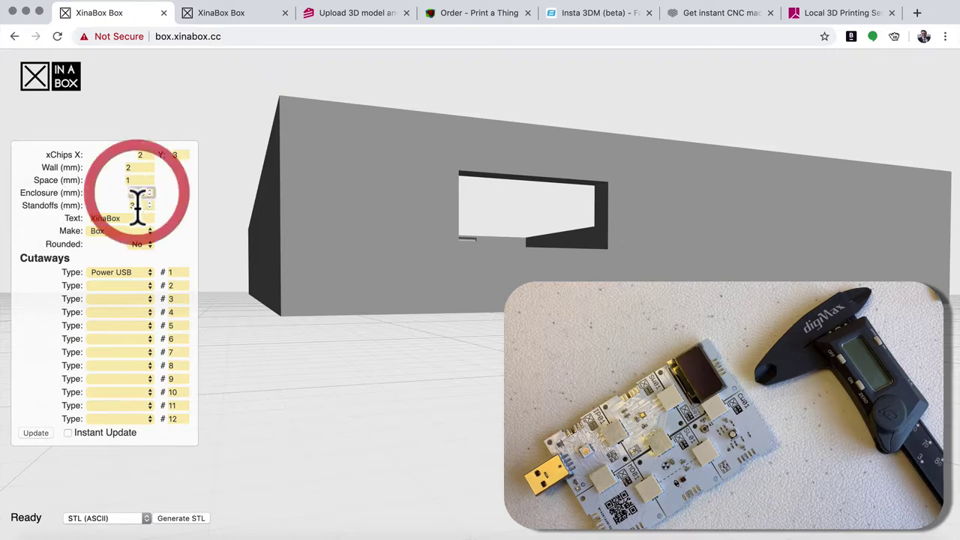
click(35, 435)
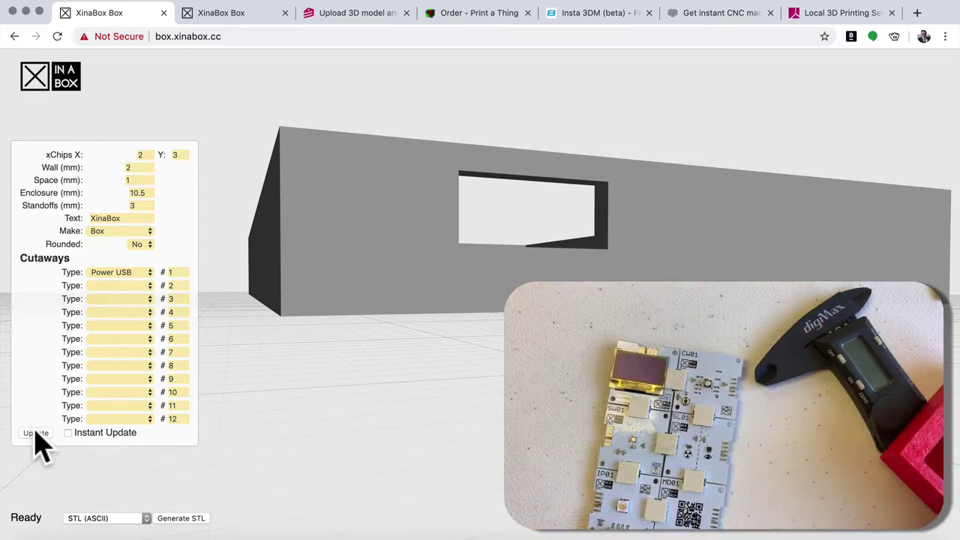
Set the standoffs to 5 mm and the enclosure height to 13 mm, and update the model.
click(137, 203)
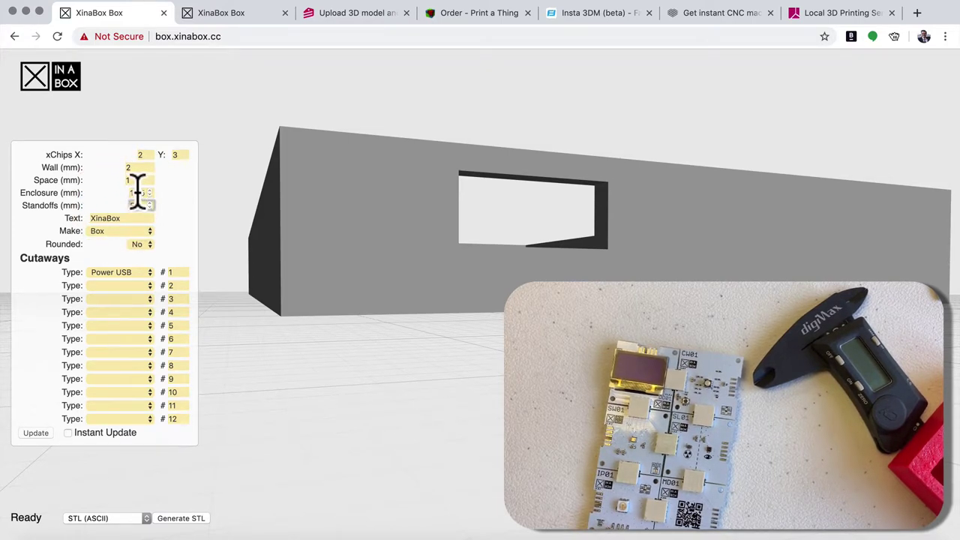
key(BackSpace)
click(35, 433)
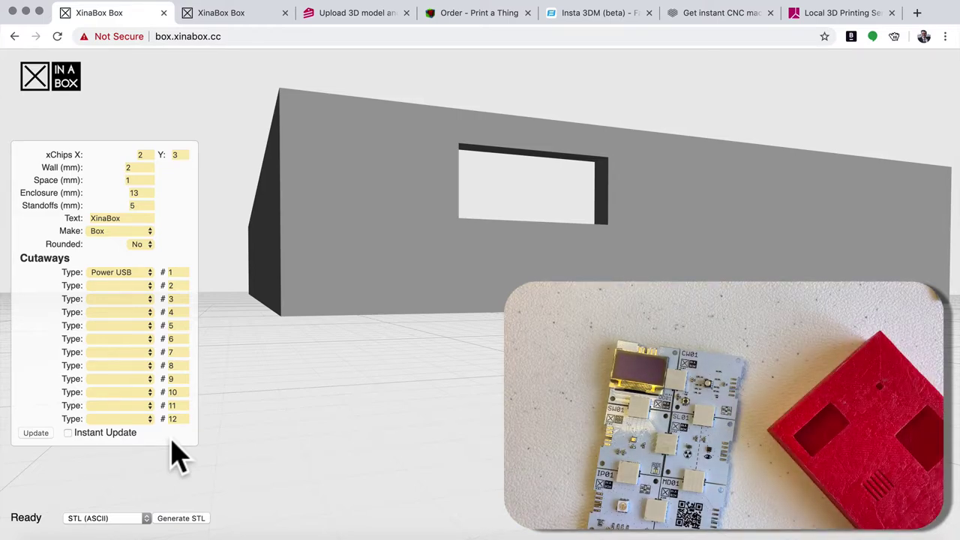
Switch to the other XinaBox Box page with the full cutaway list and examine its 3D Print Ready box and lid from several angles.
click(232, 15)
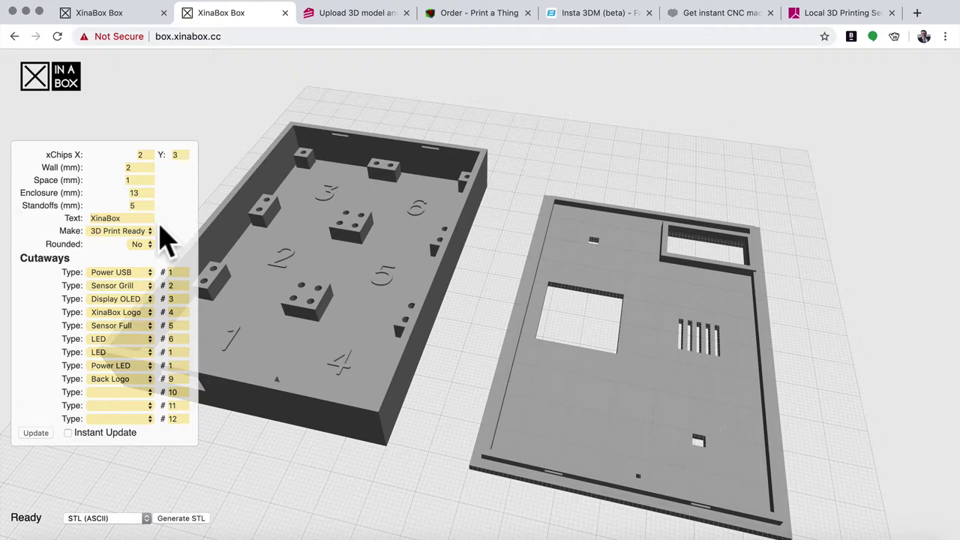
click(150, 232)
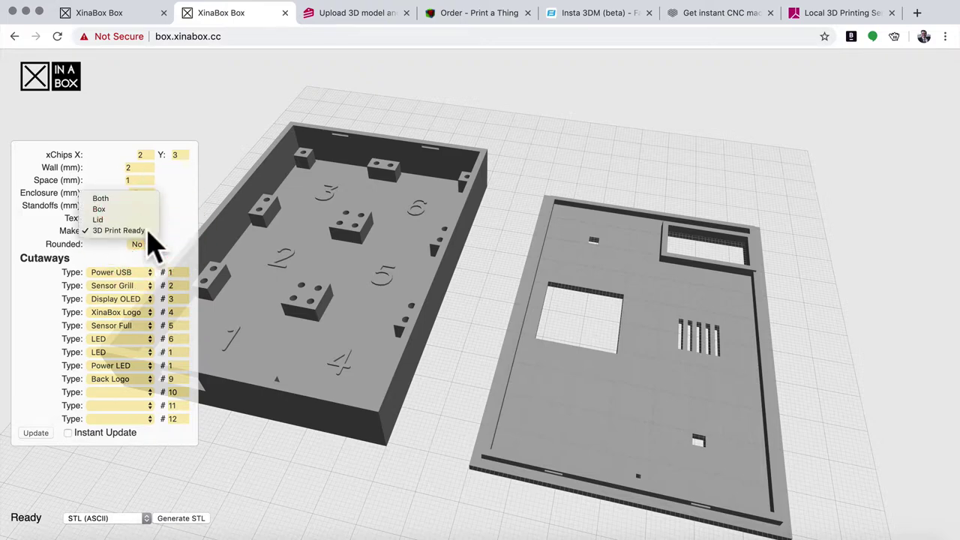
click(148, 232)
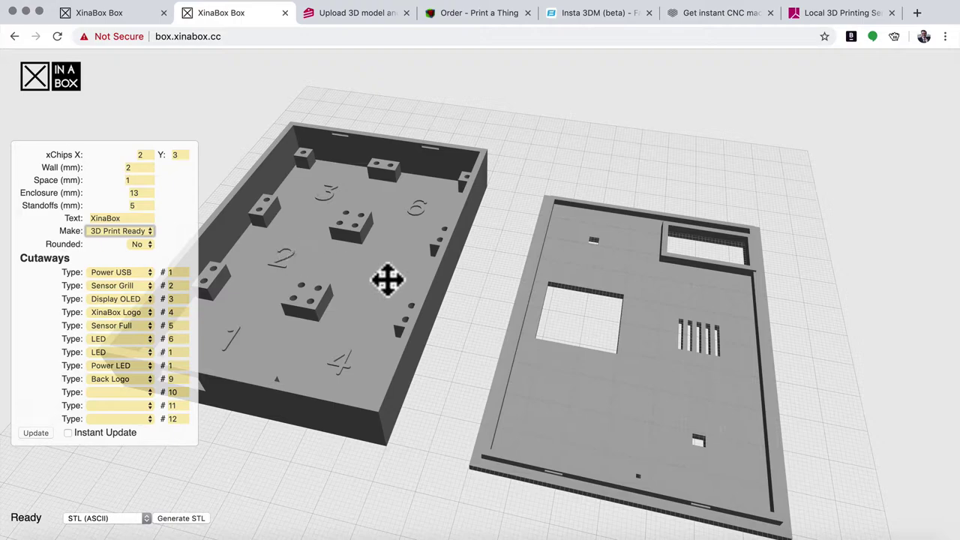
drag(395, 312, 427, 311)
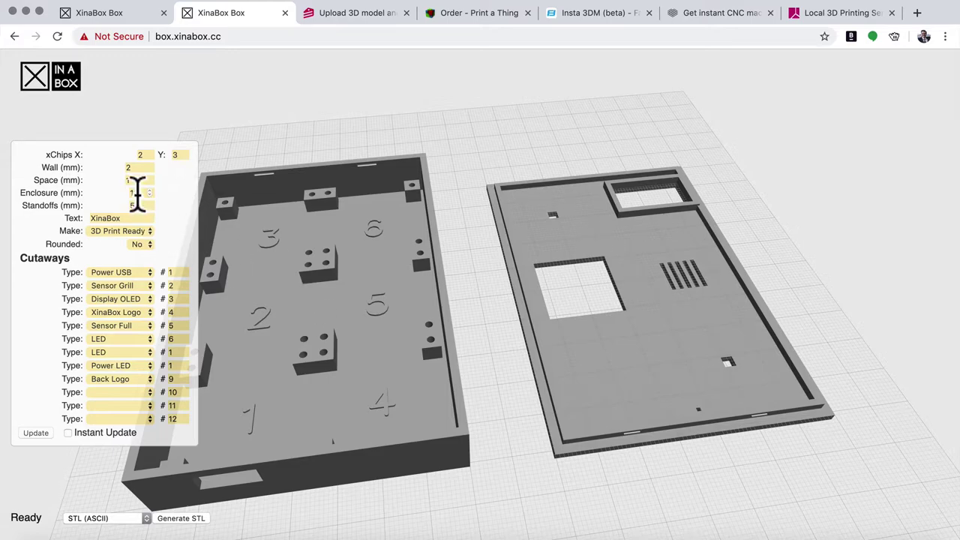
drag(307, 321, 300, 302)
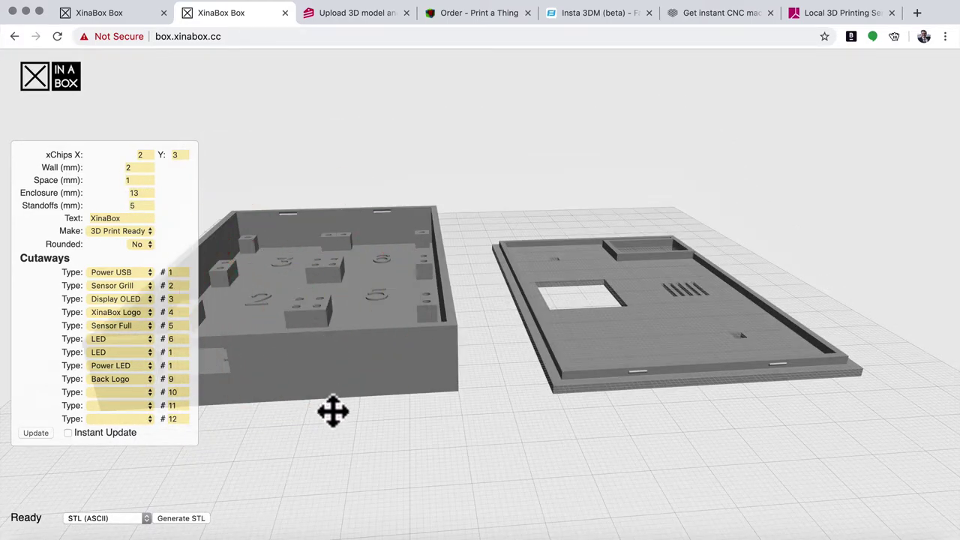
mouse_move(327, 285)
mouse_down()
mouse_move(323, 306)
mouse_move(364, 295)
mouse_move(332, 293)
mouse_up()
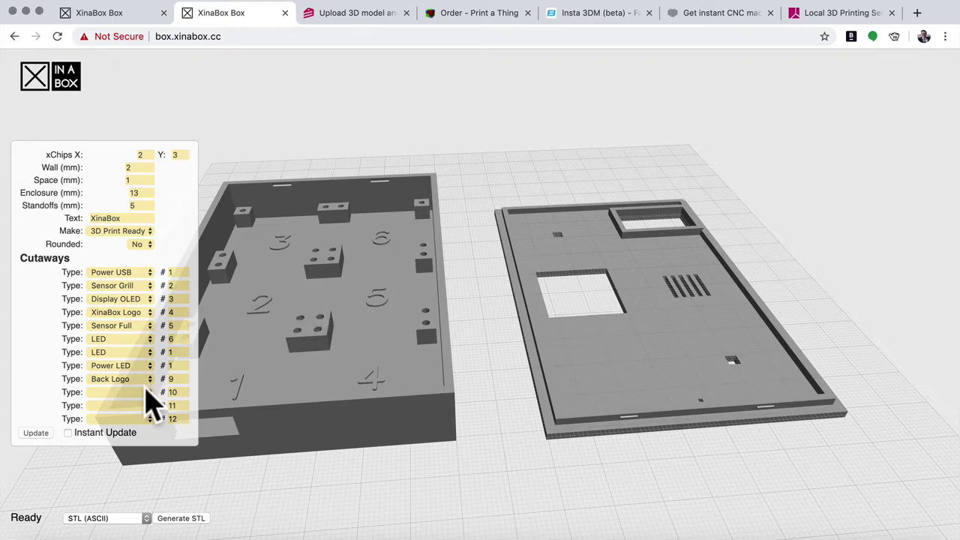
Generate and download the 3D Print Ready model as STL (ASCII), and rename output.stl to box_lid.stl in Finder's chrome folder.
click(177, 518)
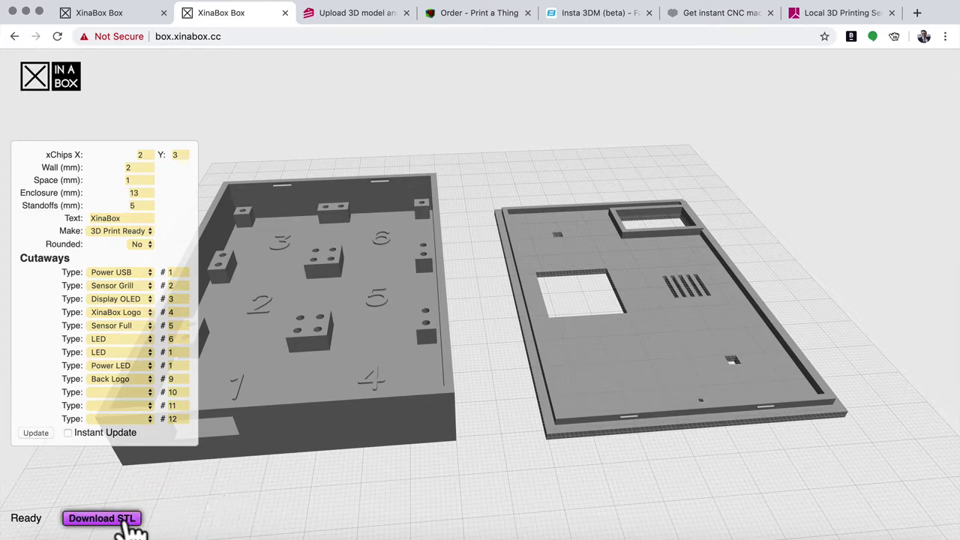
click(120, 518)
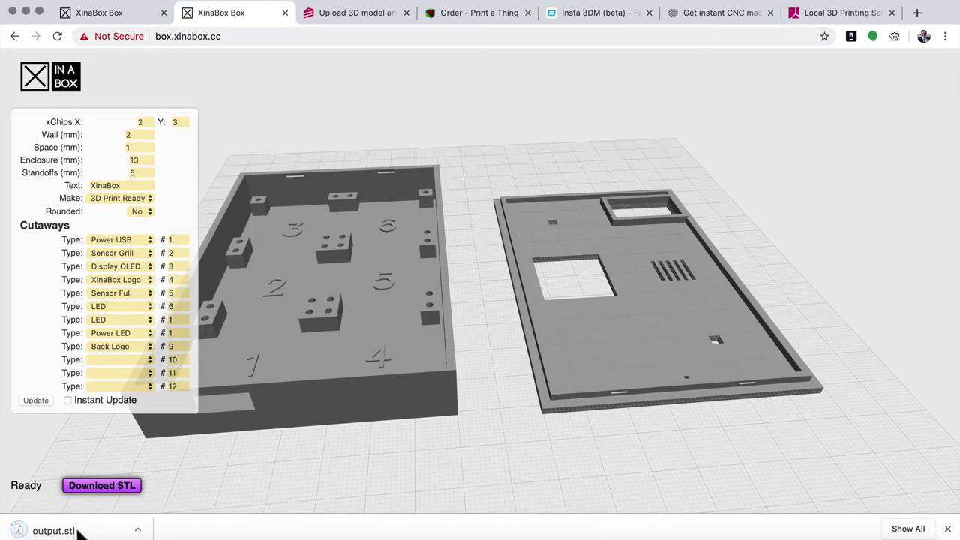
click(78, 531)
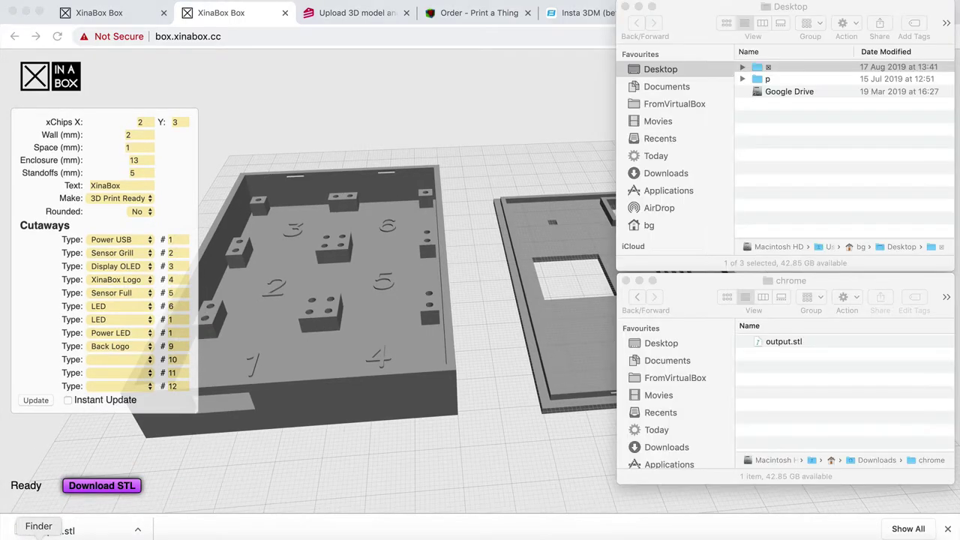
click(789, 349)
click(788, 346)
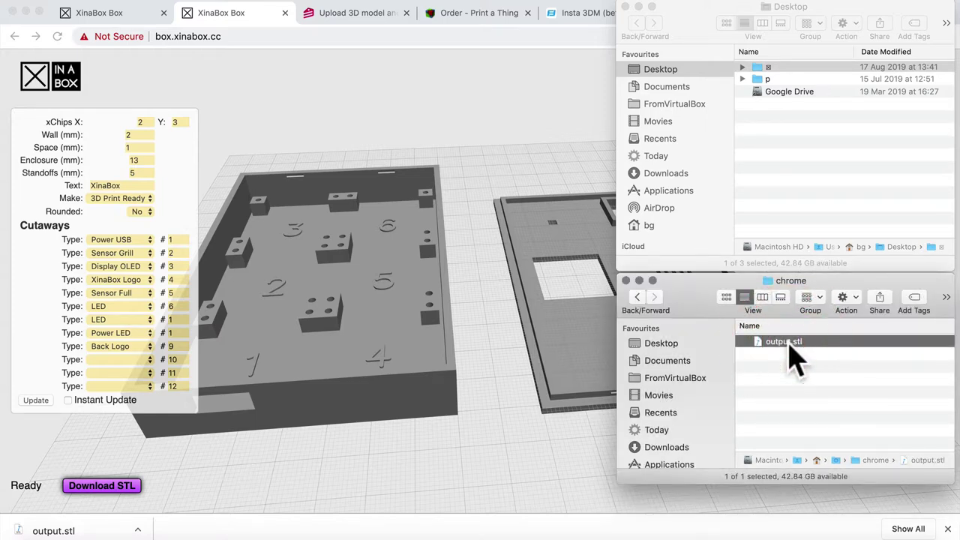
click(789, 344)
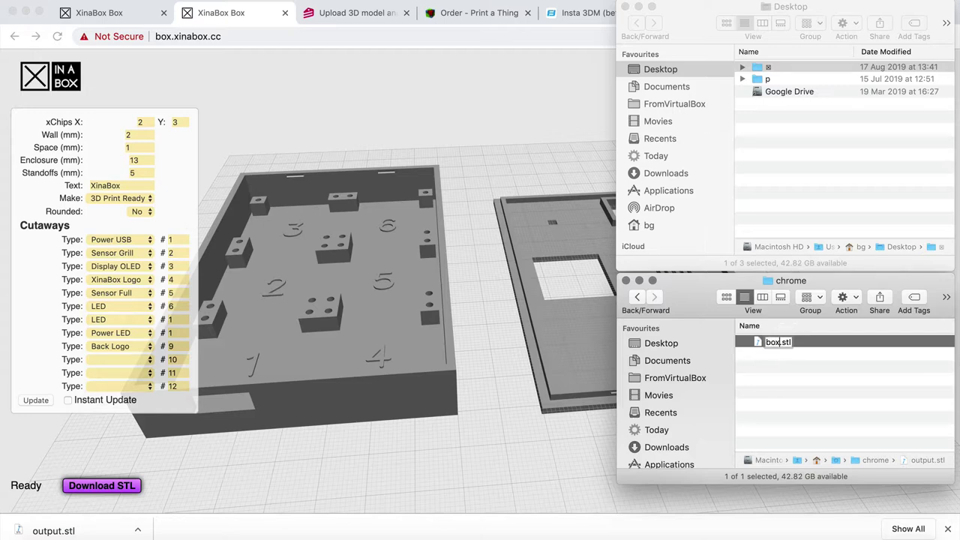
key(Return)
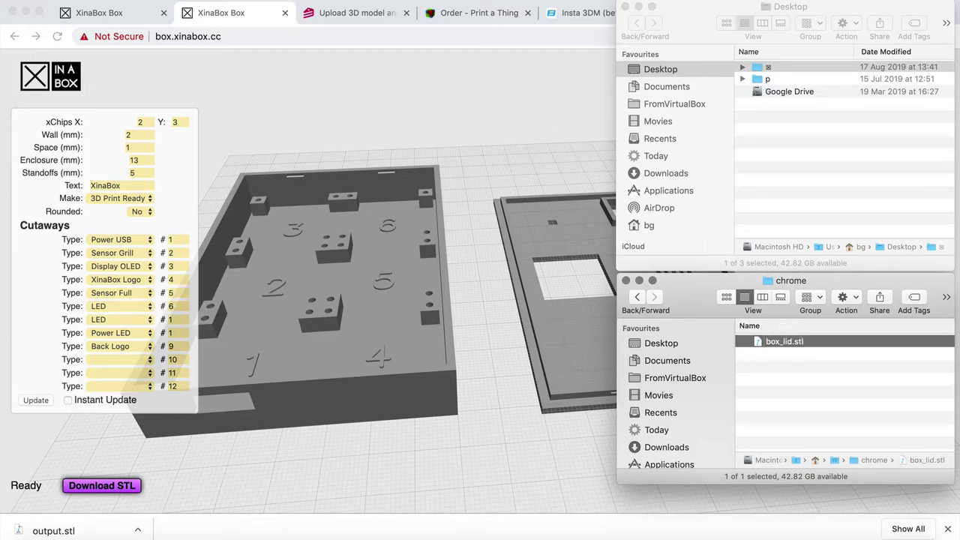
click(486, 466)
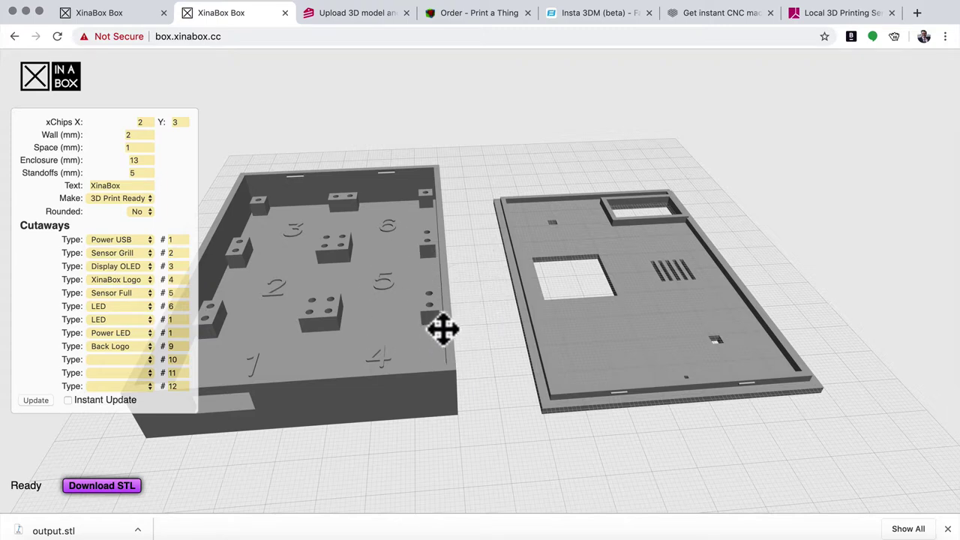
Make only the Box, update the model, and generate and download its STL (ASCII) file.
click(147, 199)
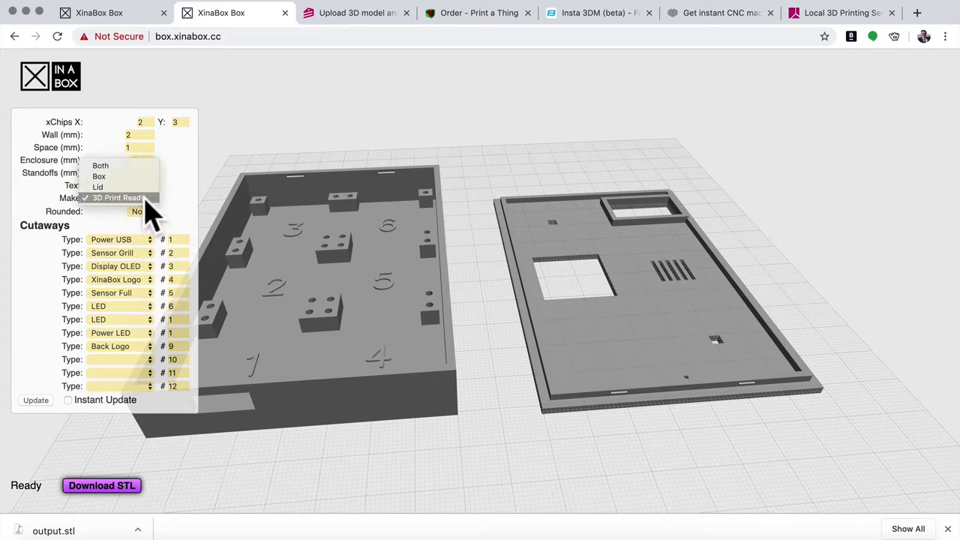
click(118, 177)
click(39, 400)
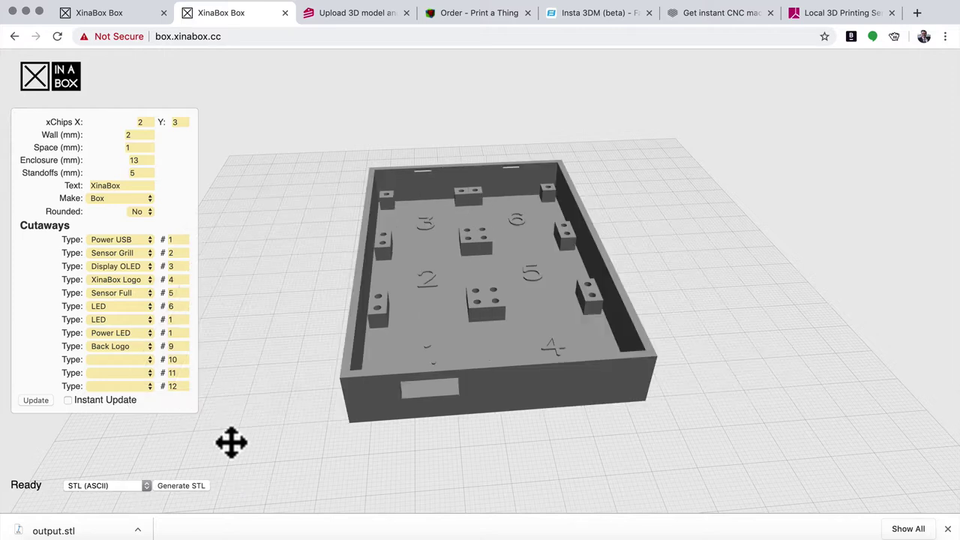
click(179, 487)
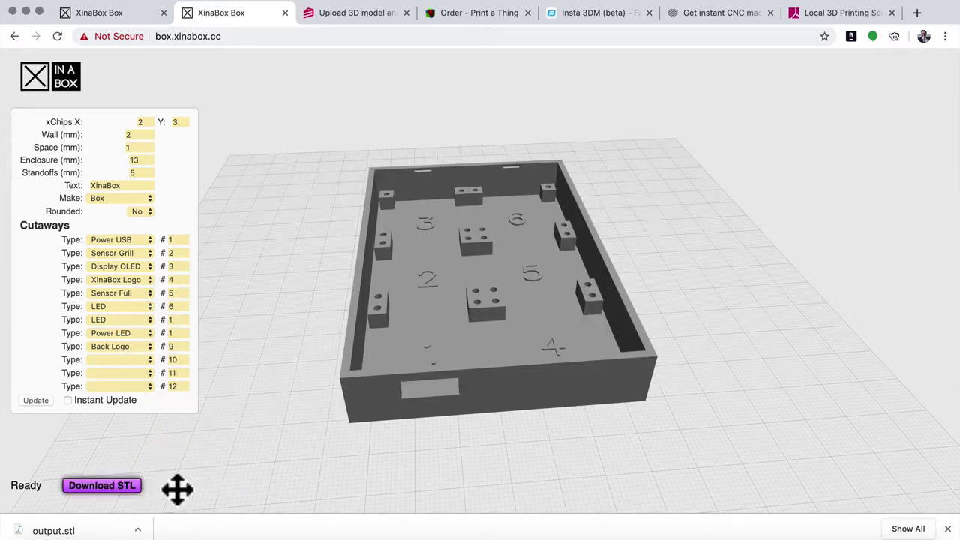
click(117, 487)
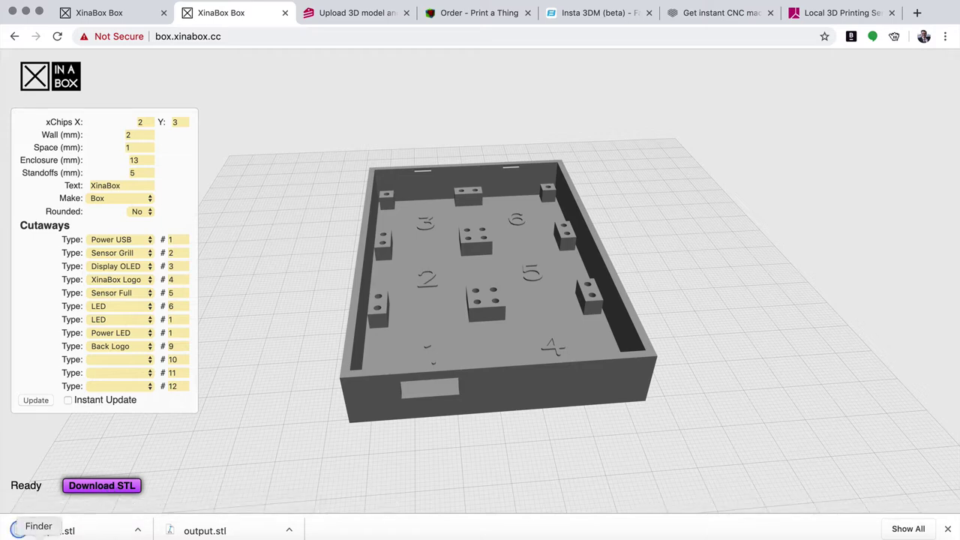
Switch to Finder and rename the new output.stl in the chrome folder to box.stl.
click(38, 537)
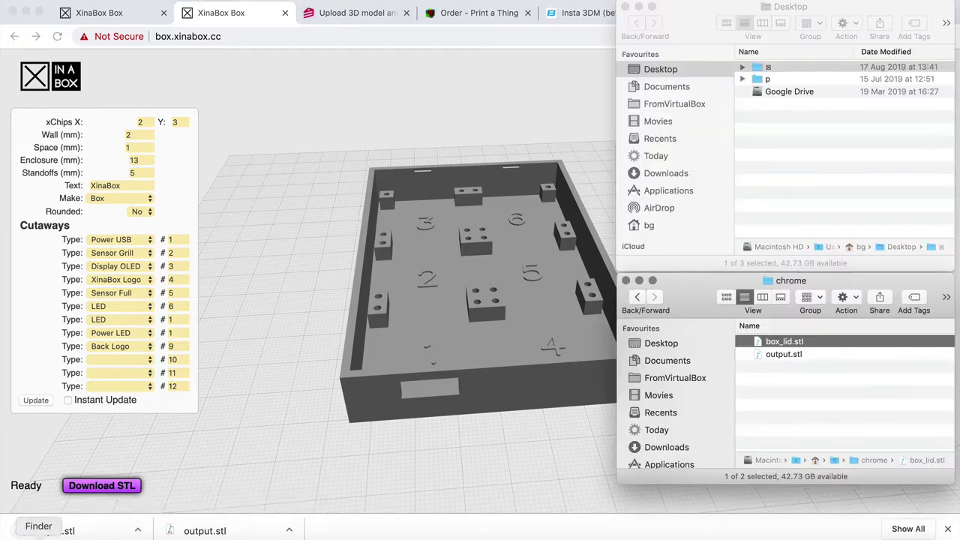
click(787, 354)
click(787, 355)
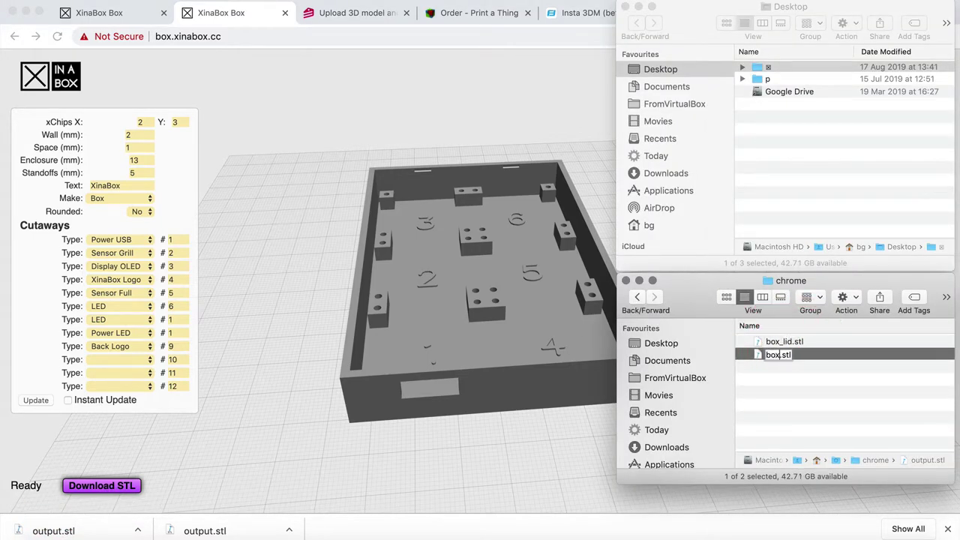
click(240, 344)
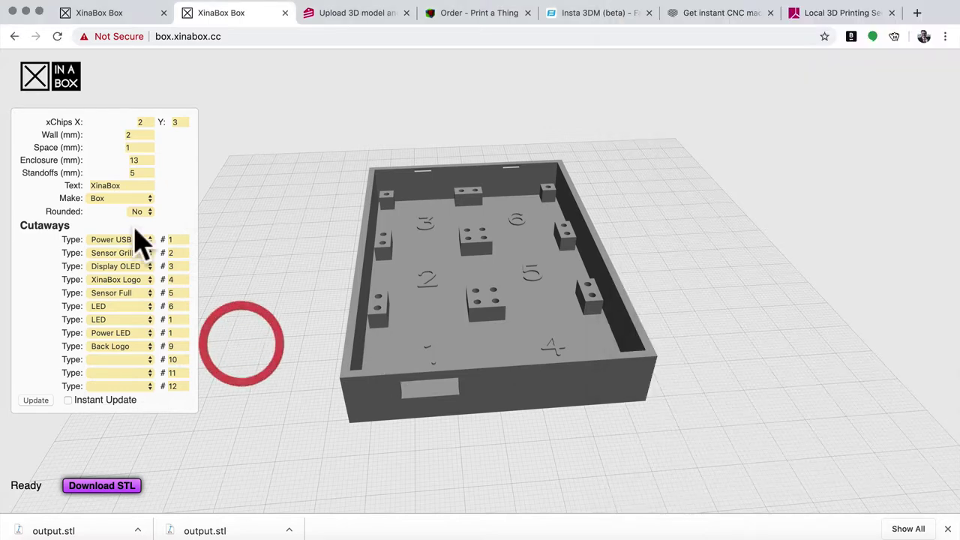
Make only the Lid, update the model, and generate and download its STL (ASCII) file.
click(123, 199)
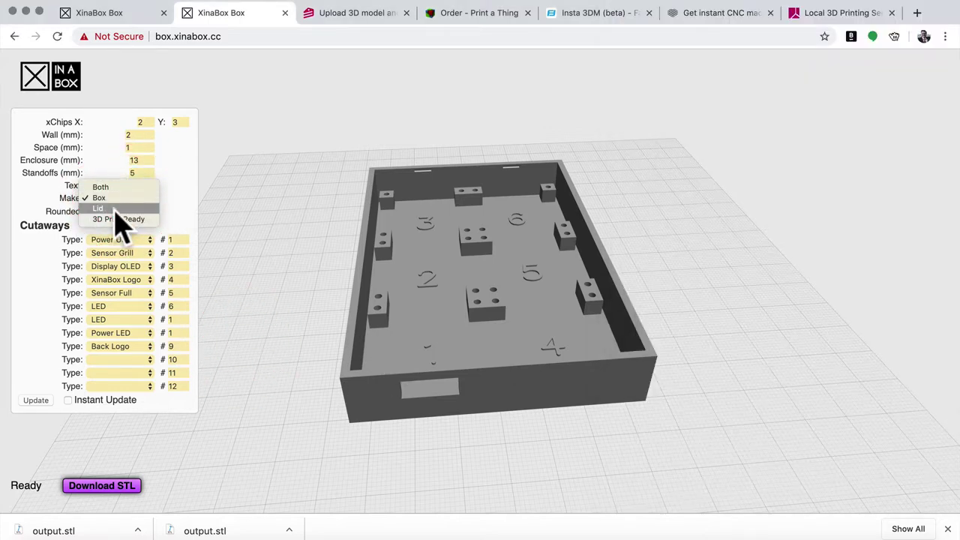
click(114, 210)
click(35, 400)
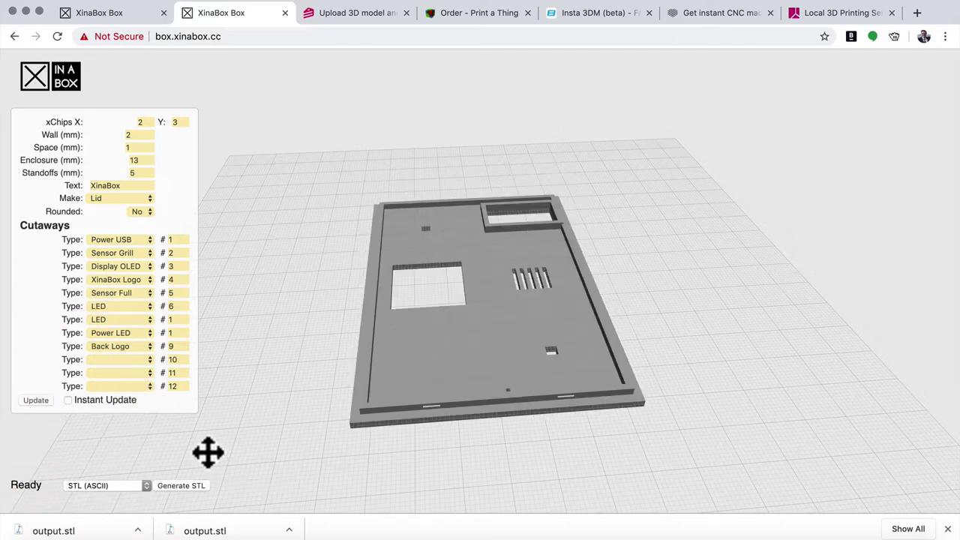
click(168, 485)
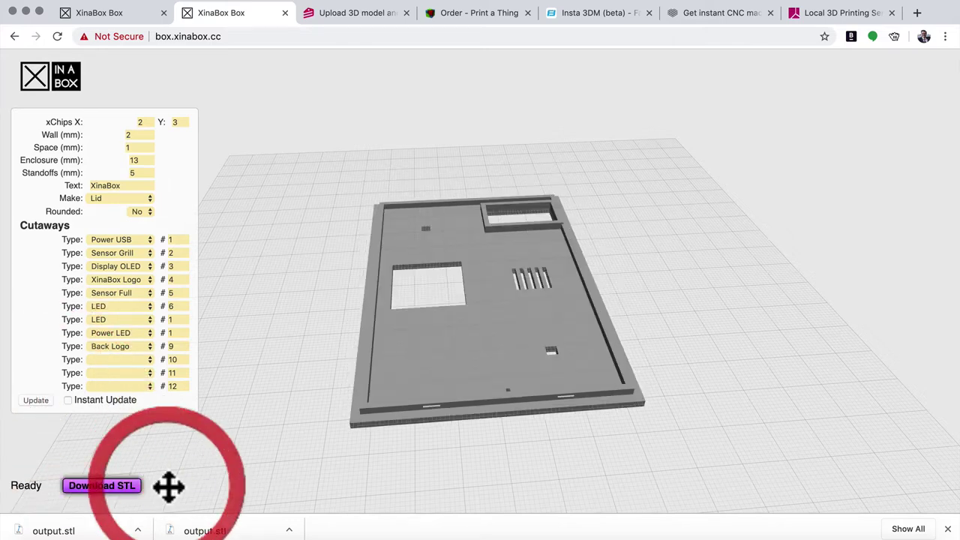
click(114, 487)
Switch to Finder and rename the new output.stl in the chrome folder to lid.stl.
click(23, 529)
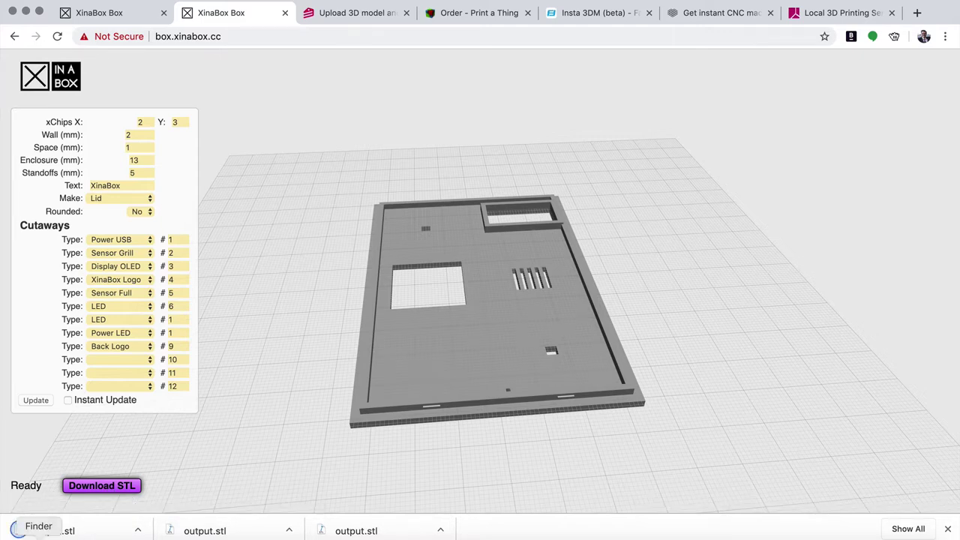
click(795, 368)
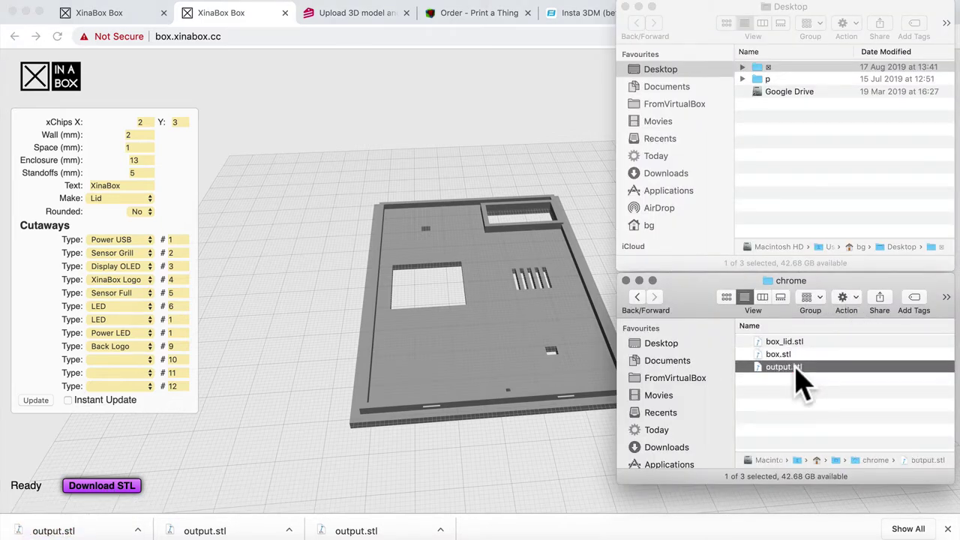
click(795, 369)
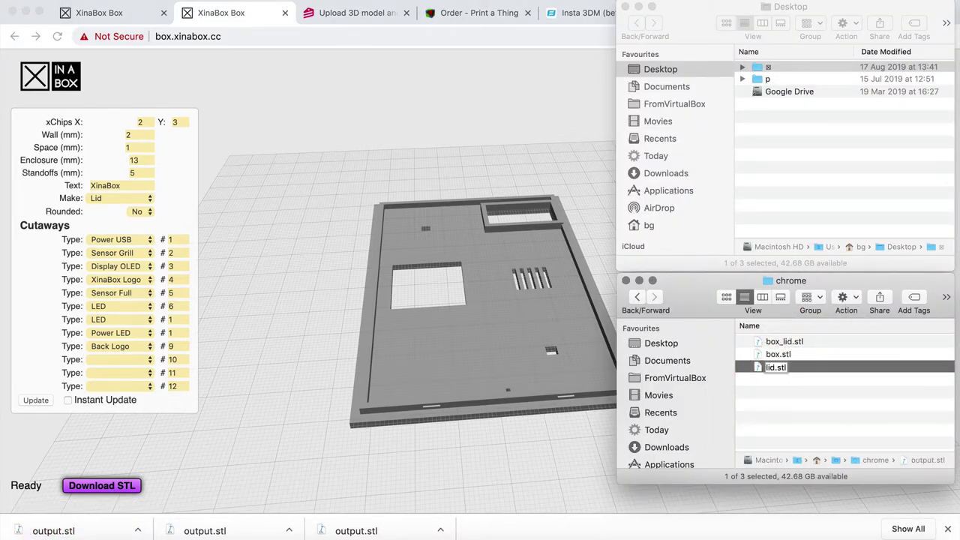
text(lid)
key(Return)
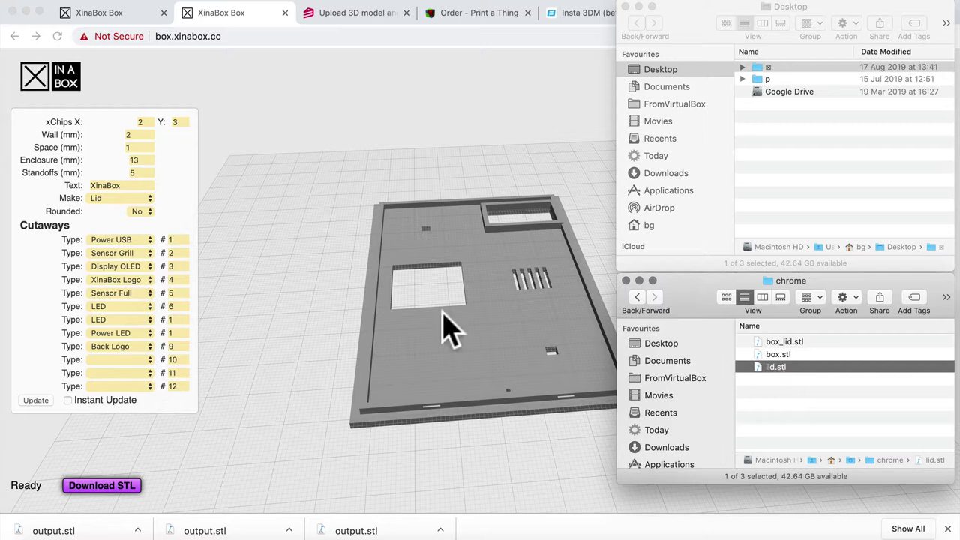
Return to the browser, inspect the box.stl model preview on Treatstock from another angle, and close the preview.
click(280, 262)
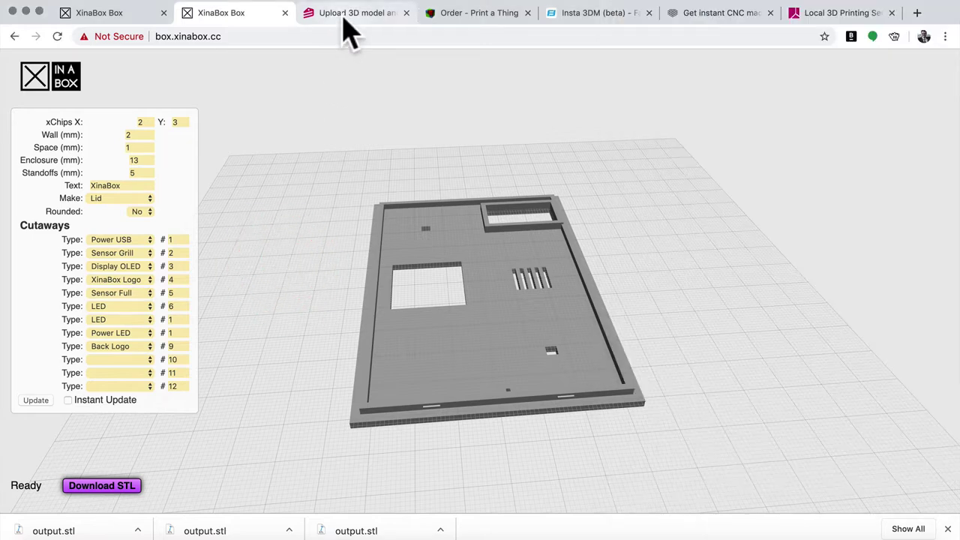
click(350, 13)
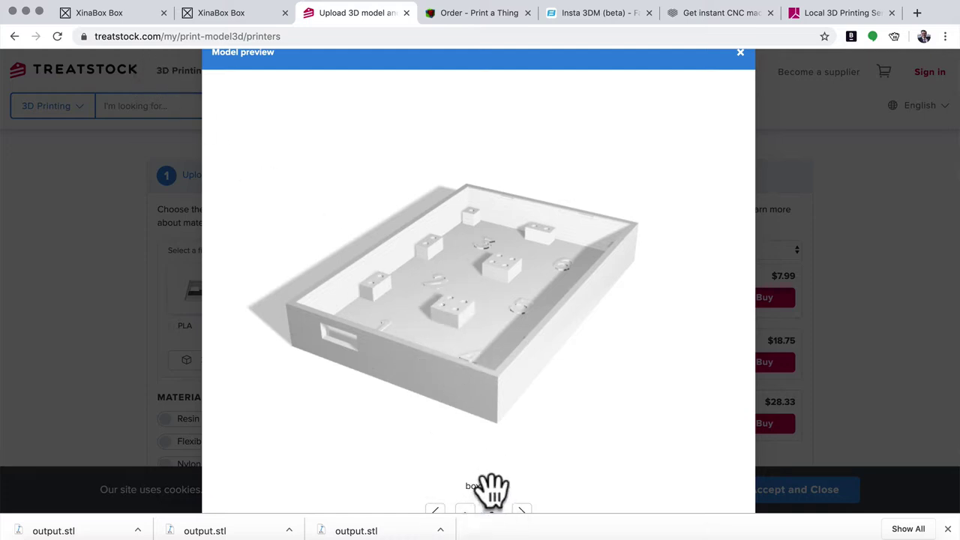
click(949, 529)
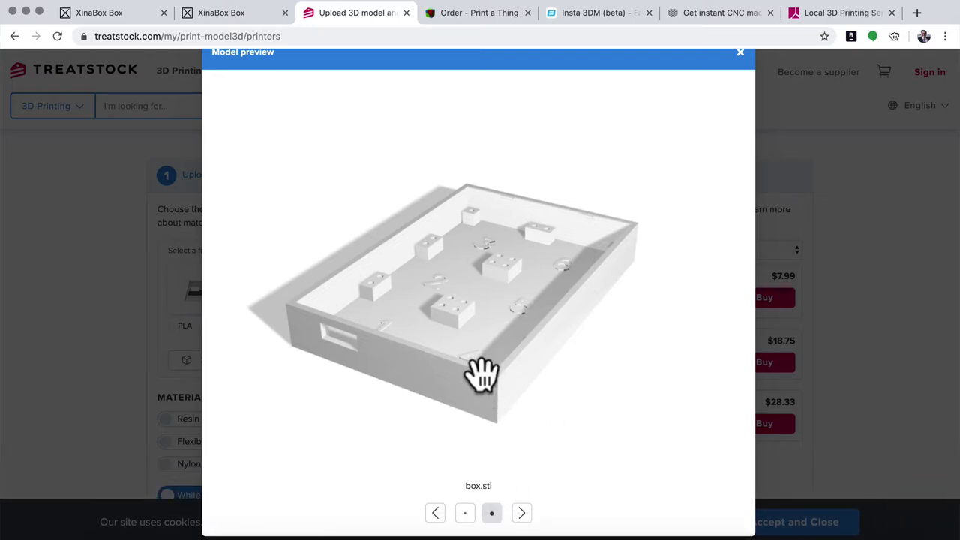
drag(482, 373, 471, 390)
drag(430, 389, 407, 381)
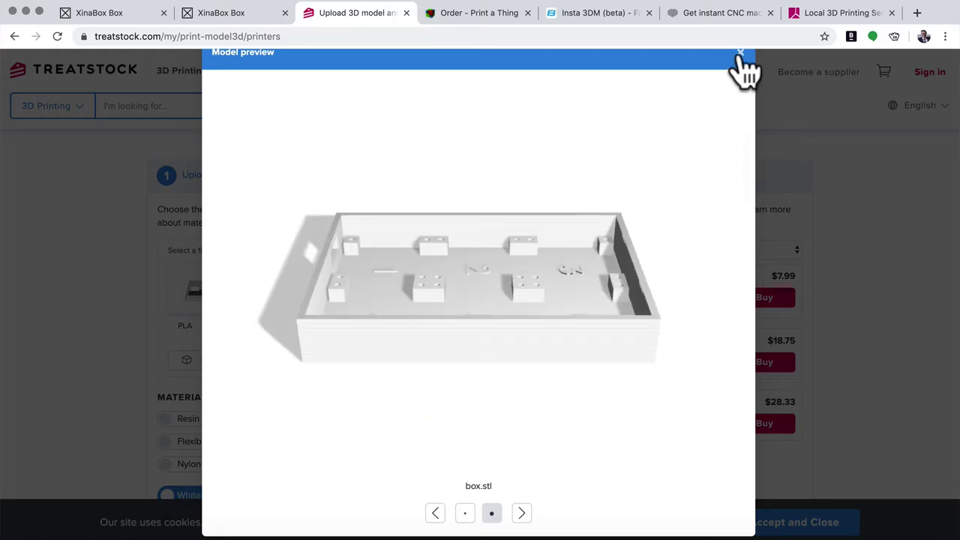
click(741, 54)
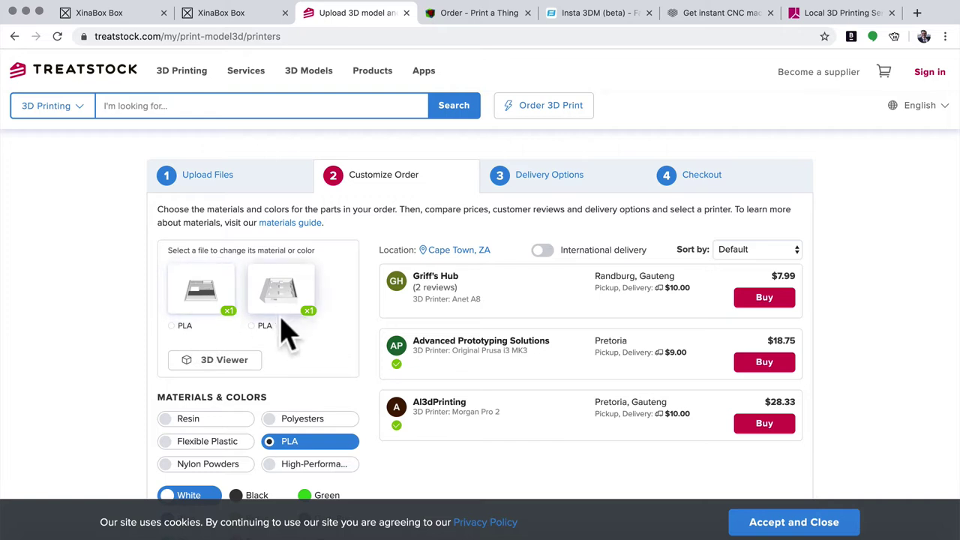
Review the box_lid.stl preview and print options on the Print a Thing and FacFox order pages.
click(467, 17)
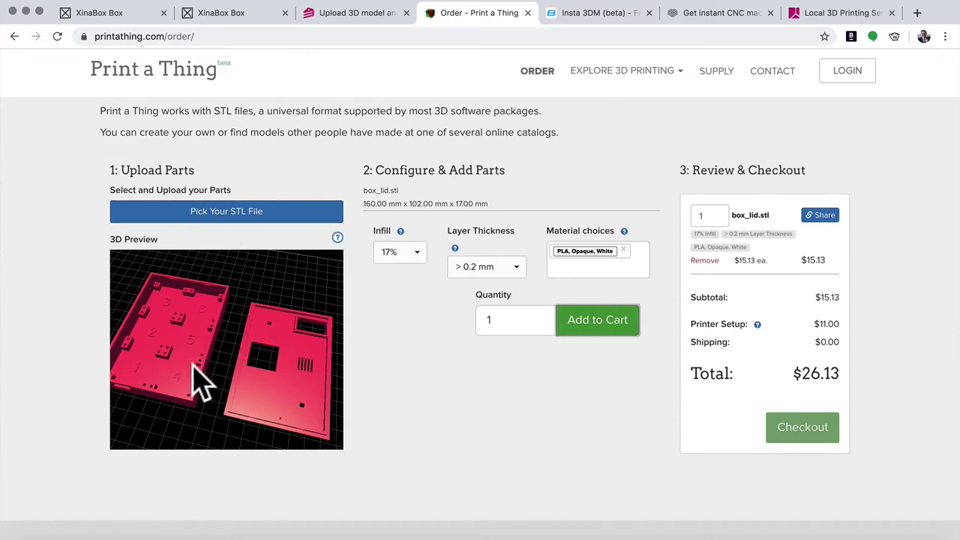
mouse_move(187, 357)
mouse_down()
mouse_move(197, 360)
mouse_move(184, 353)
mouse_move(182, 364)
mouse_up()
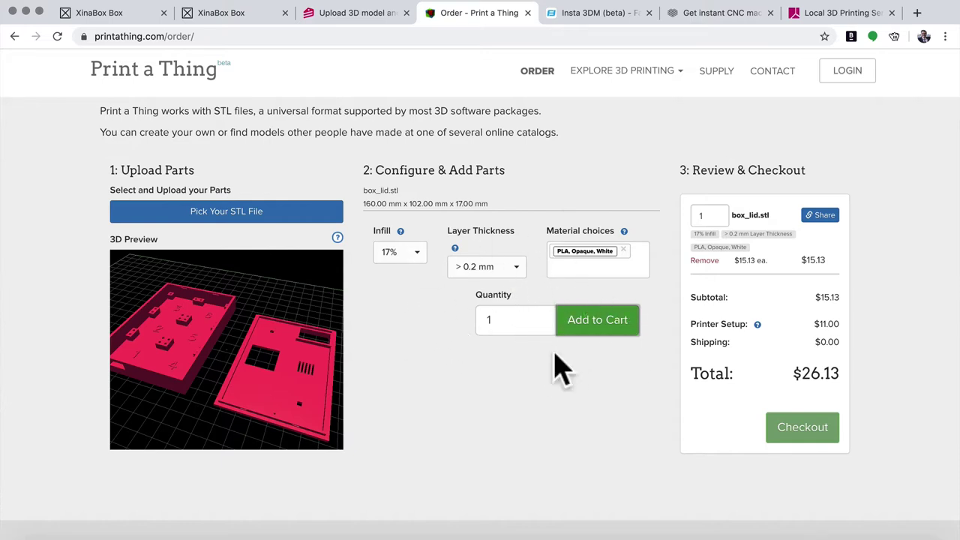
click(605, 17)
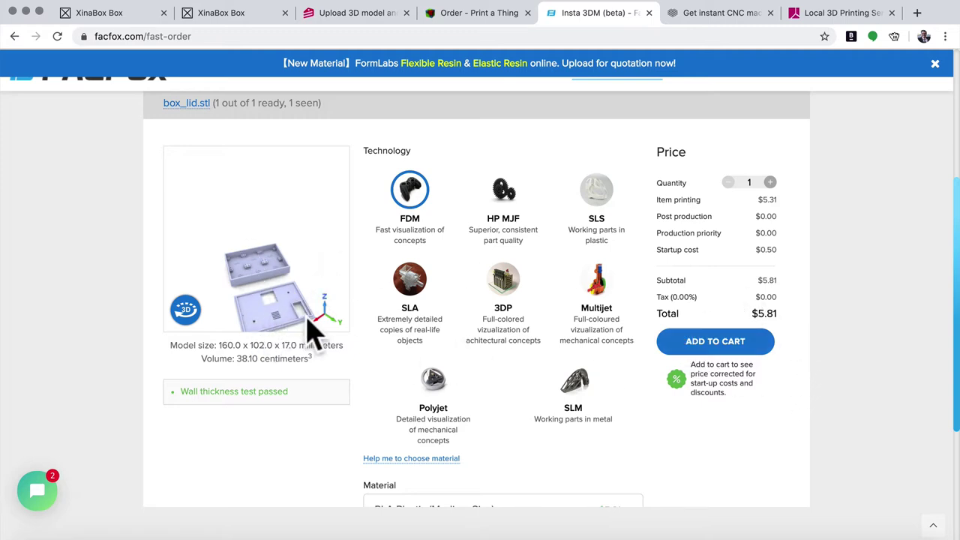
scroll(473, 394, down, 5)
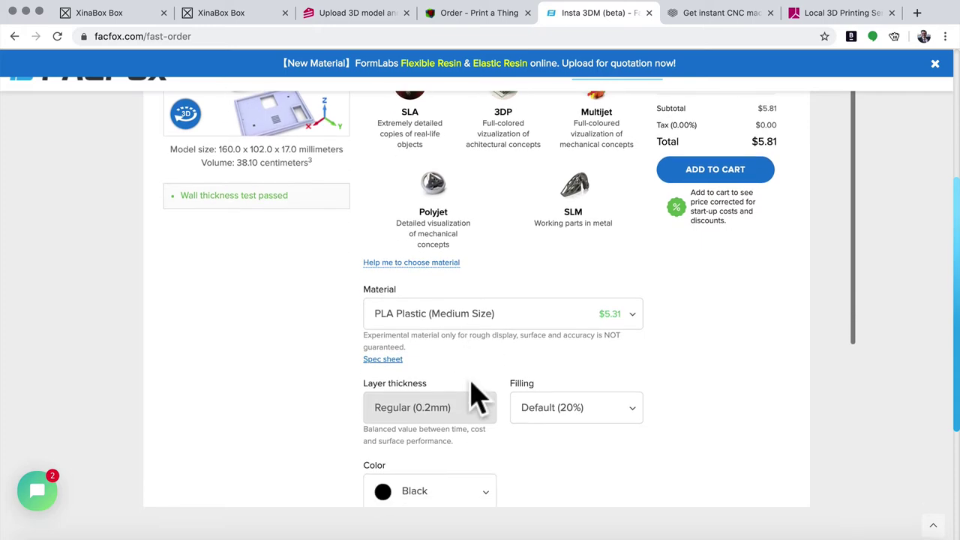
scroll(473, 394, down, 3)
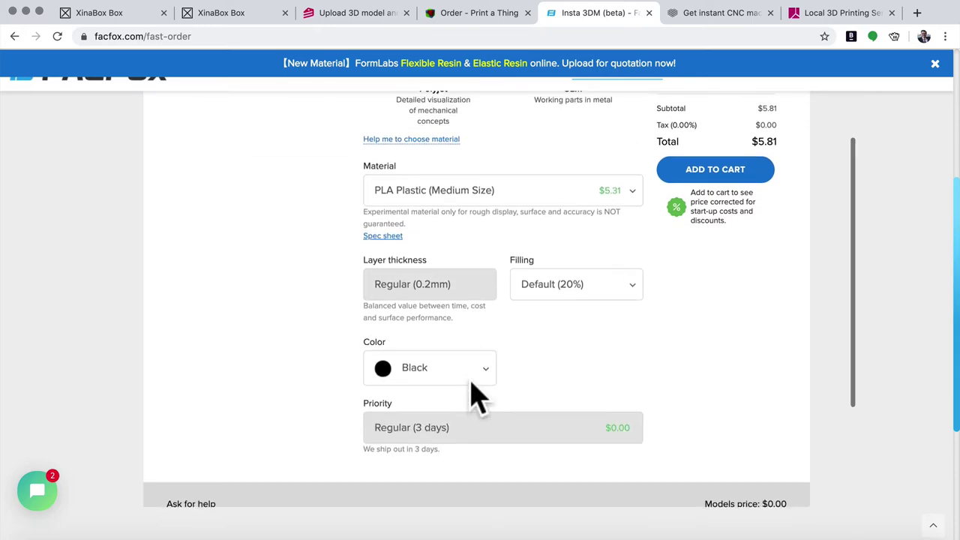
scroll(475, 394, up, 8)
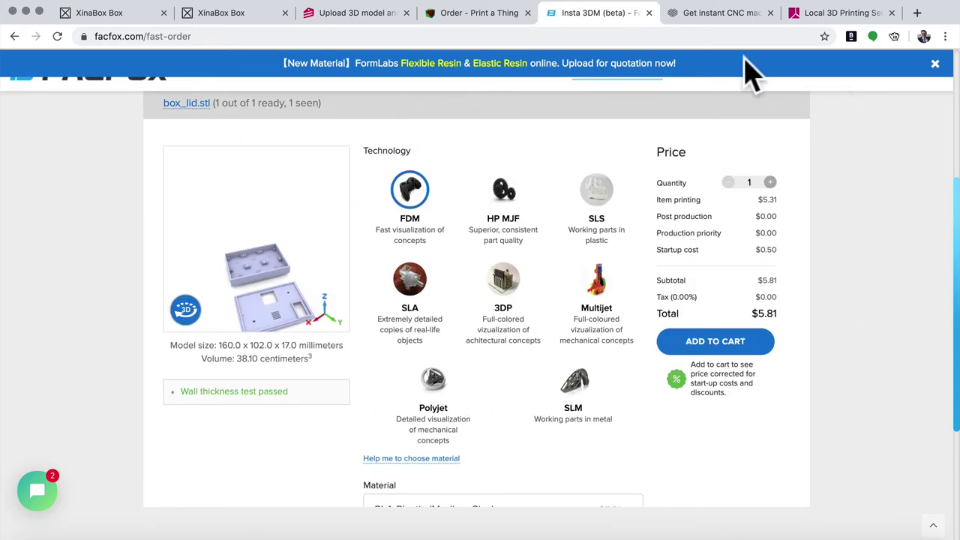
Inspect the back of the box model in the 3D Hubs viewer and close the viewer.
click(713, 13)
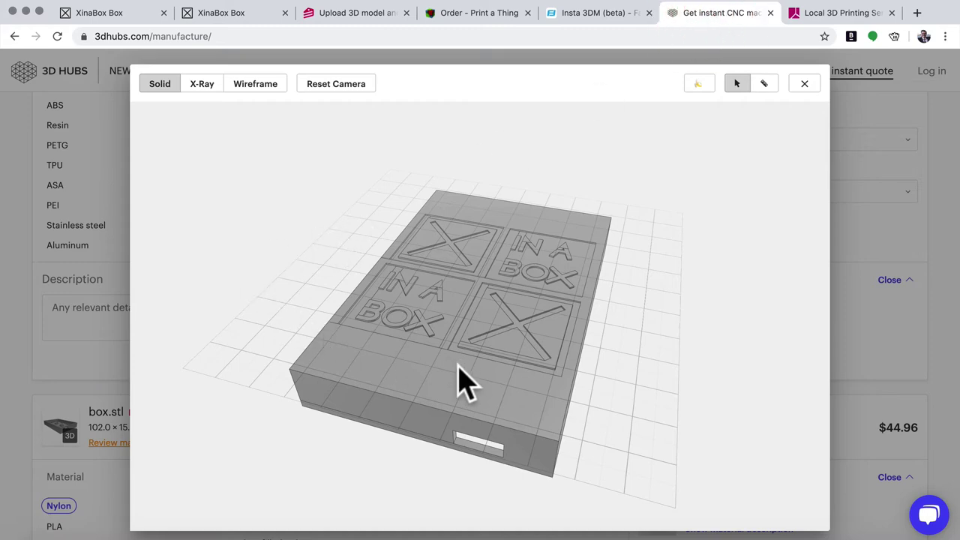
drag(456, 367, 431, 380)
click(804, 84)
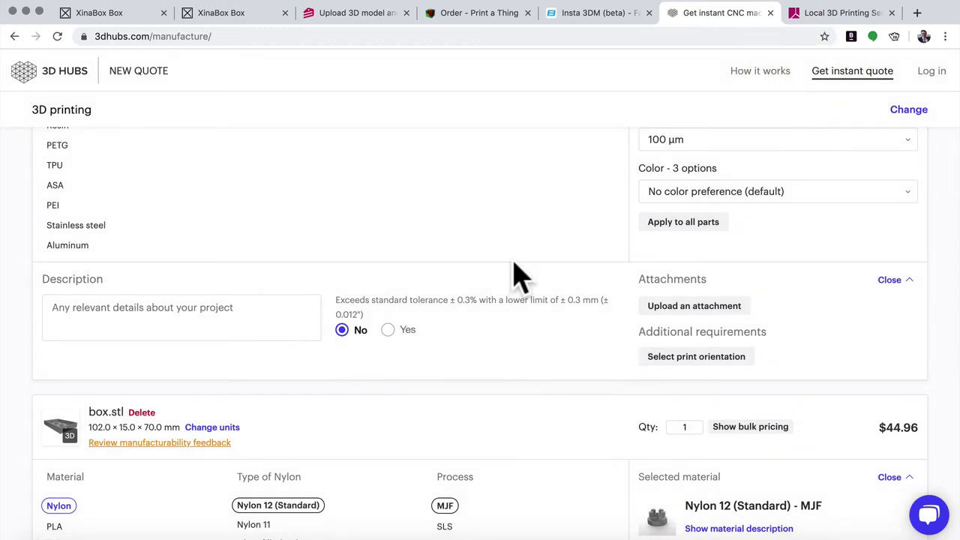
Examine the materials, processes, layer height, color options and pricing for lid.stl and box.stl in the 3D Hubs quote, down to the subtotal.
scroll(518, 277, up, 5)
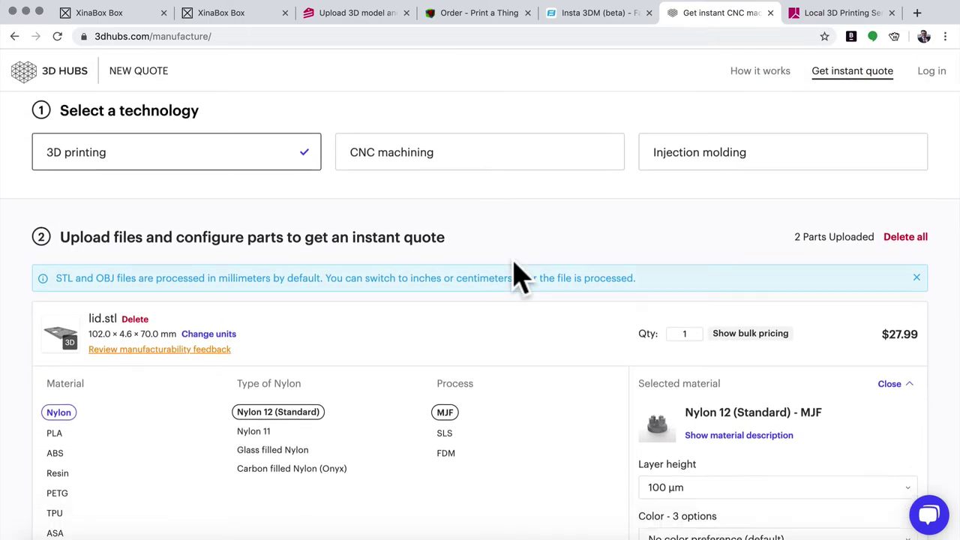
scroll(514, 275, down, 2)
scroll(514, 274, up, 3)
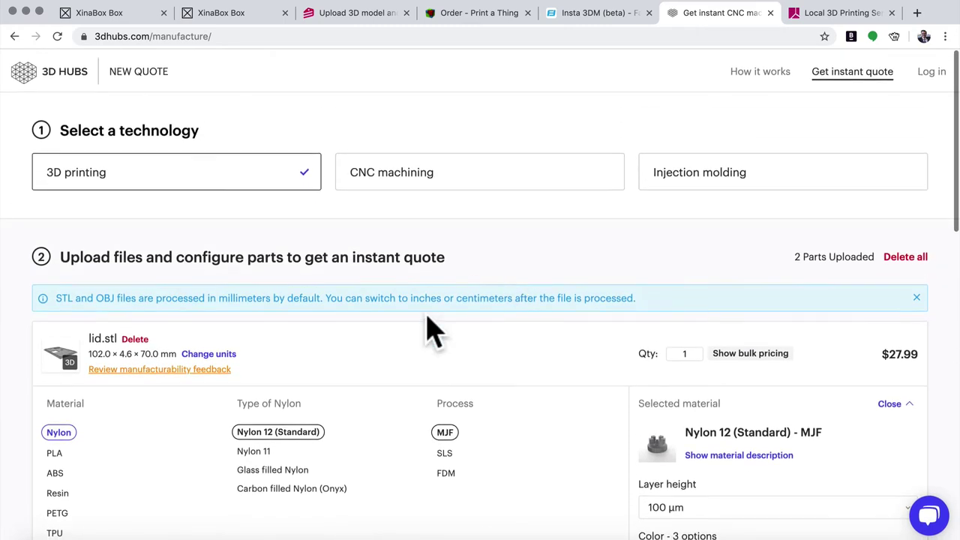
scroll(375, 401, down, 3)
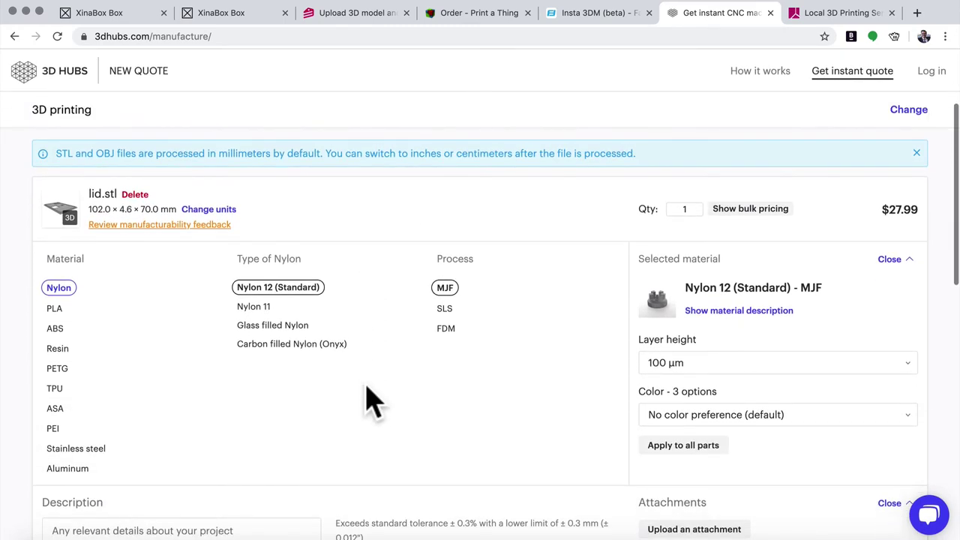
scroll(367, 401, down, 2)
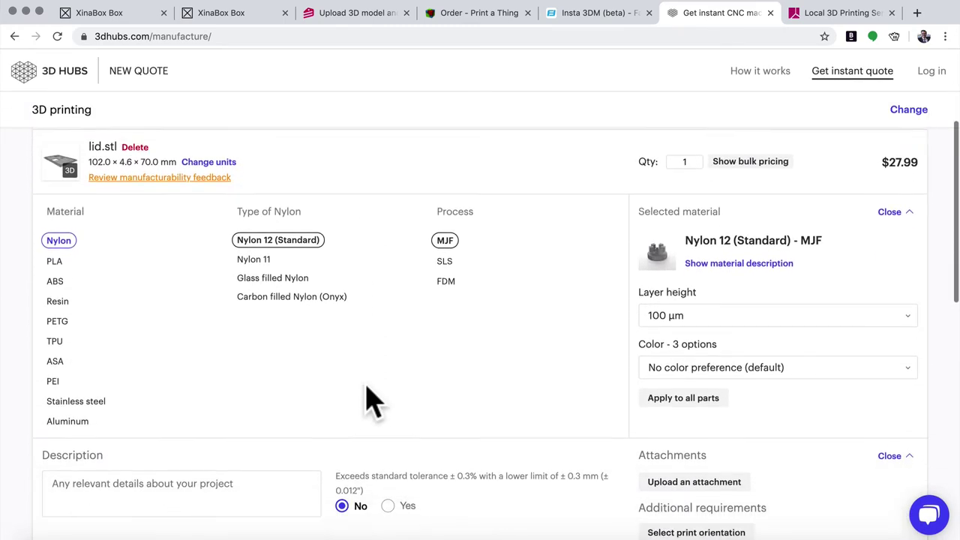
scroll(367, 401, down, 2)
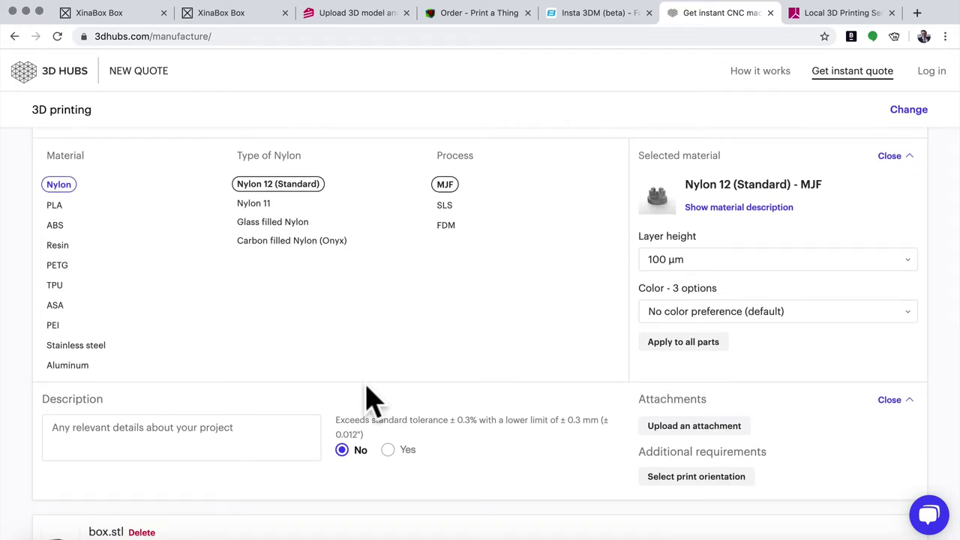
scroll(367, 402, up, 4)
scroll(367, 401, down, 2)
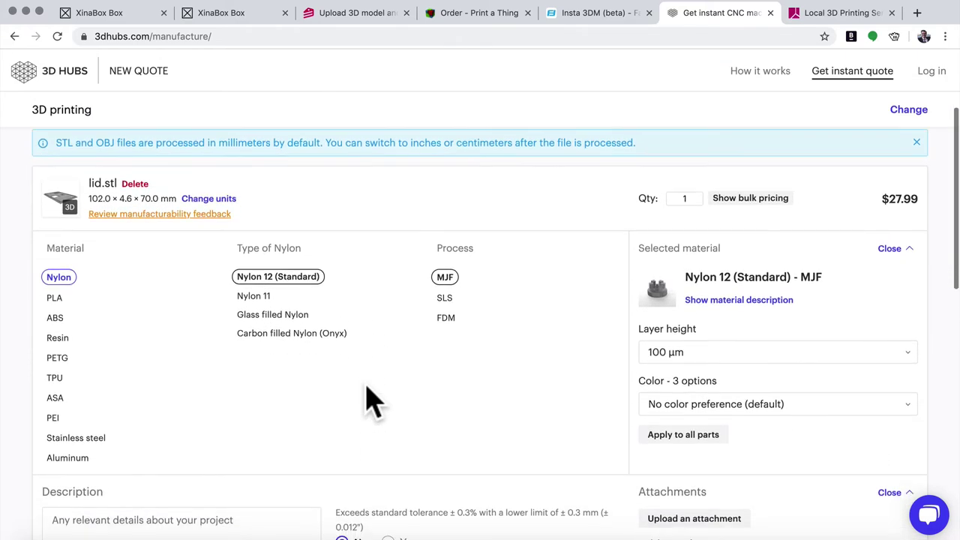
scroll(368, 401, down, 10)
scroll(368, 397, up, 5)
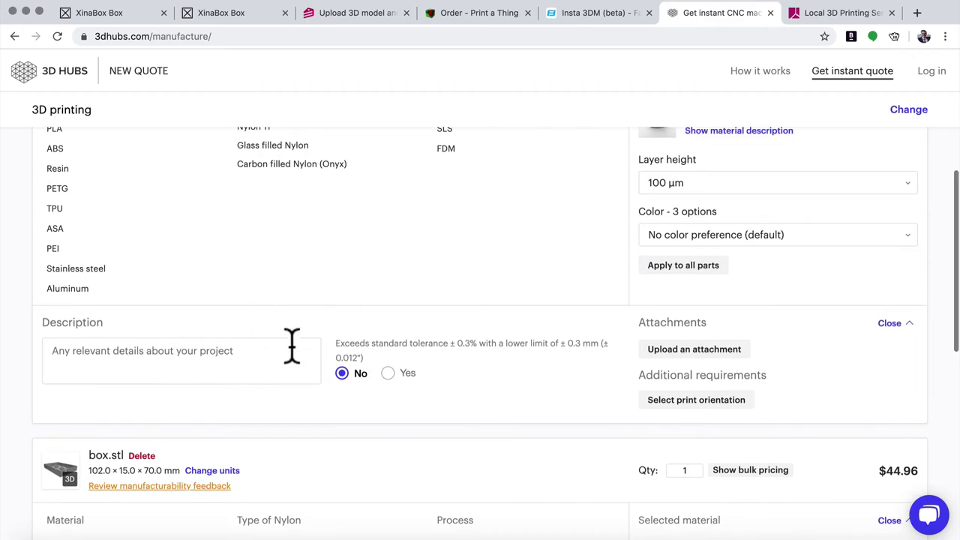
scroll(296, 346, up, 5)
scroll(217, 423, down, 8)
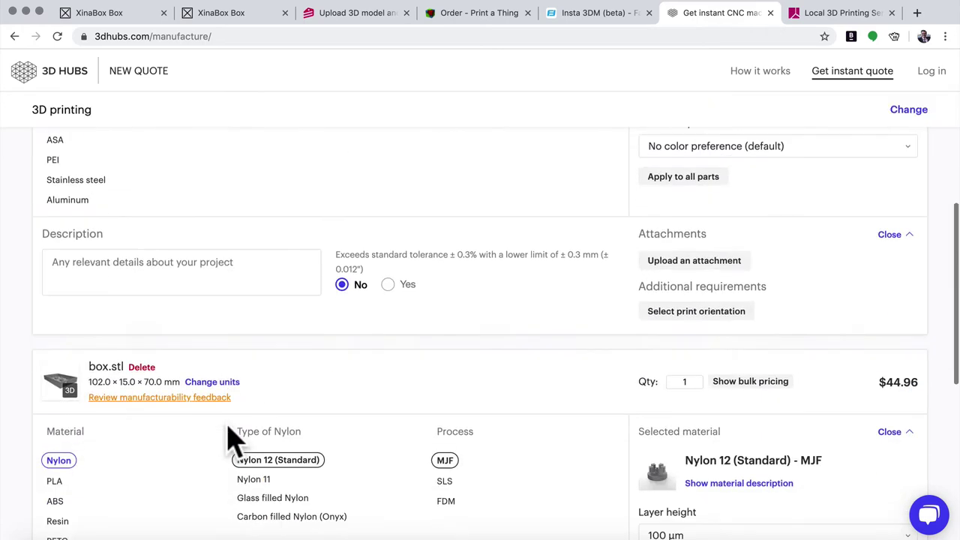
scroll(232, 439, down, 5)
scroll(274, 413, up, 5)
scroll(276, 416, down, 7)
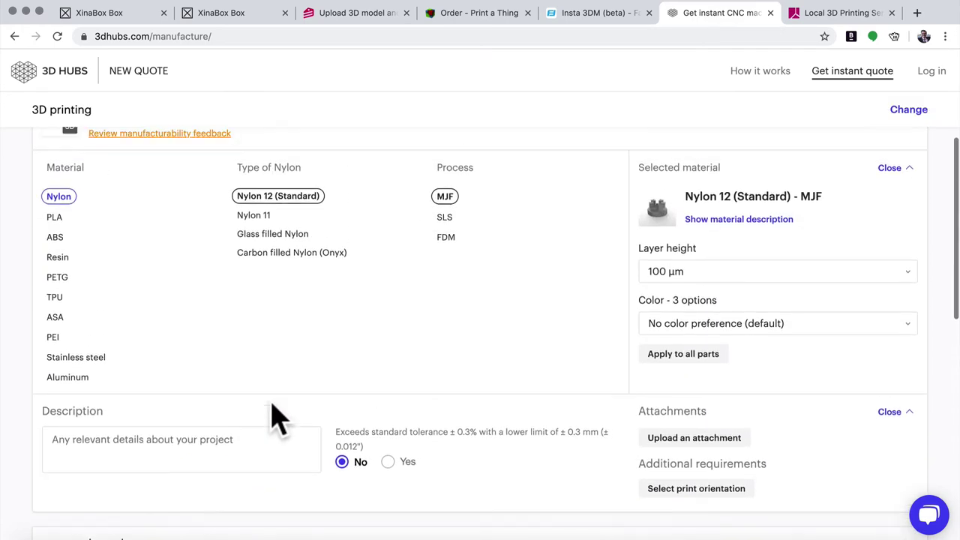
scroll(276, 415, down, 3)
scroll(275, 414, up, 8)
scroll(276, 419, down, 1)
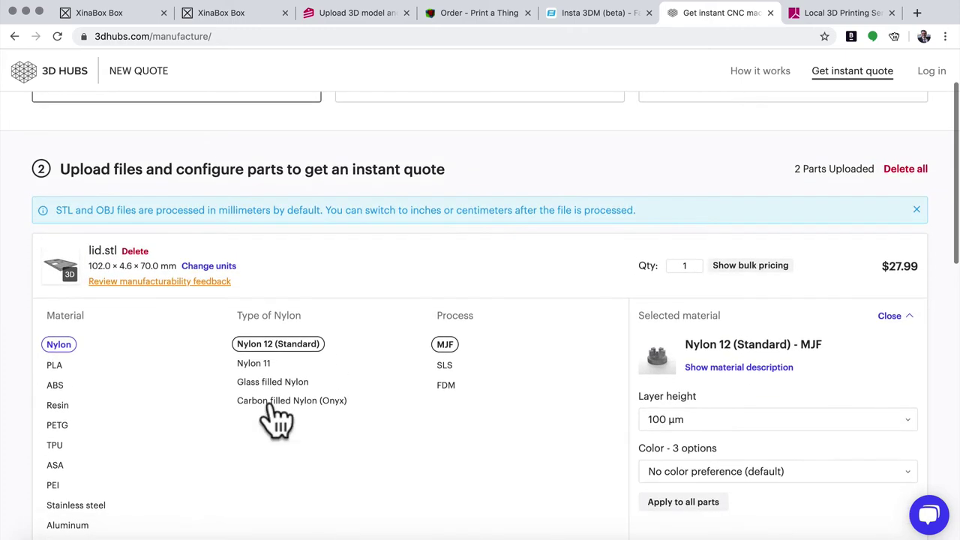
scroll(731, 422, down, 14)
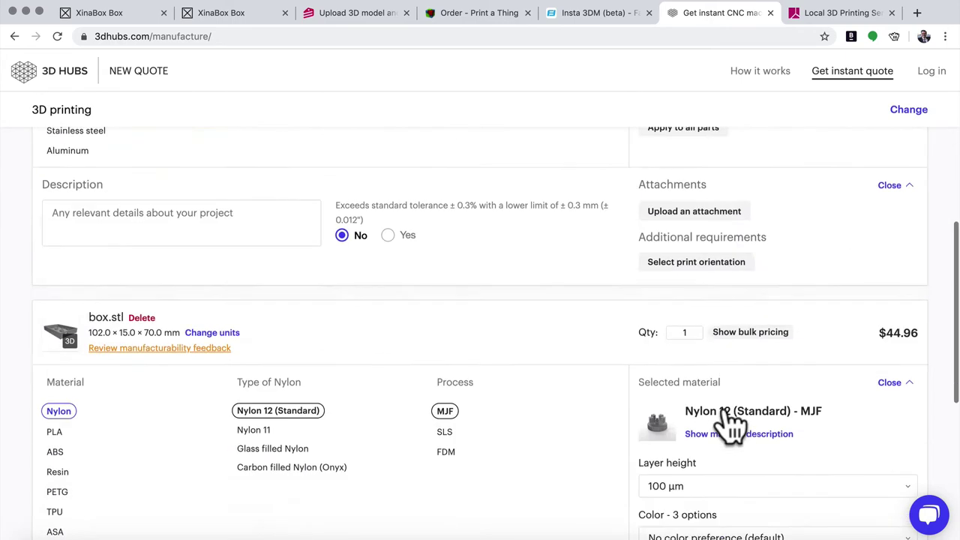
scroll(722, 403, down, 6)
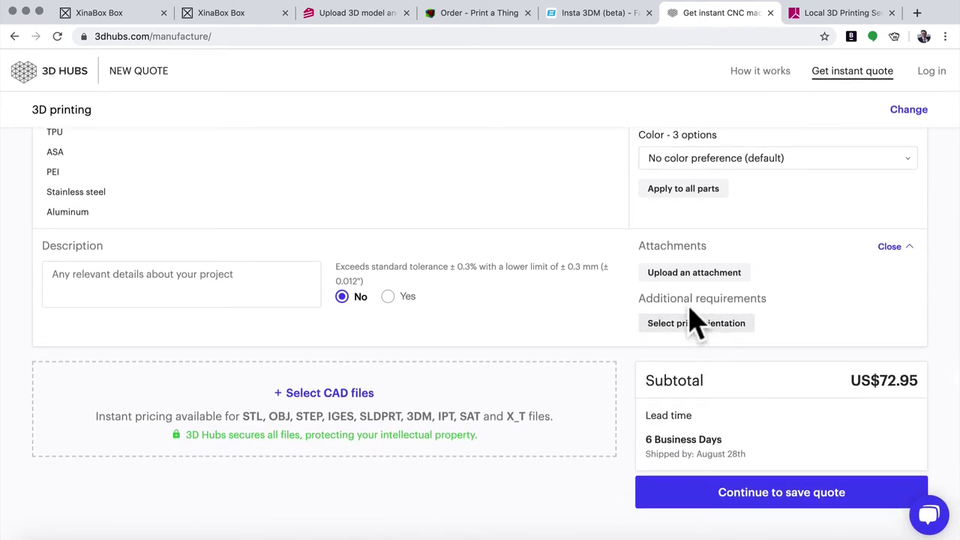
scroll(638, 306, up, 20)
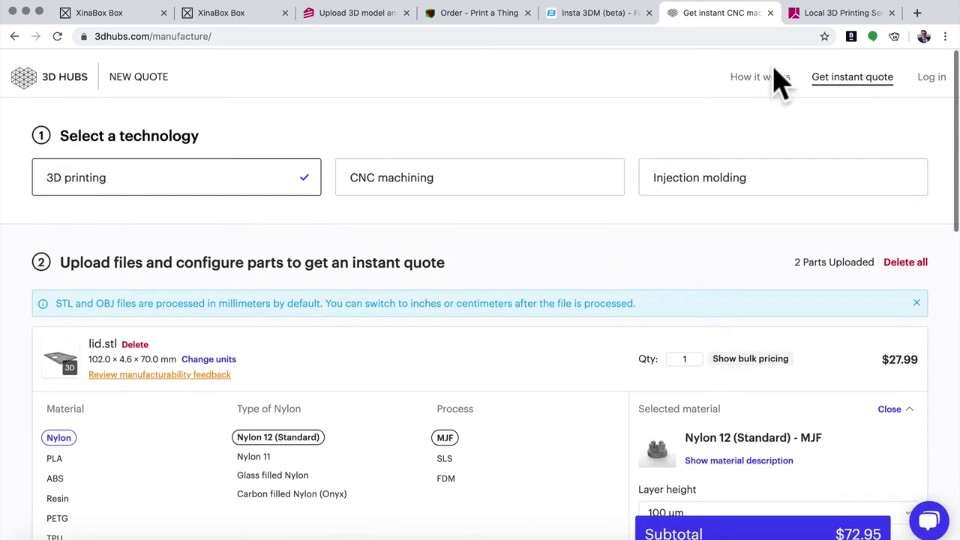
Inspect the box model from several angles, including from above, in makexyz's 3D viewer.
click(831, 21)
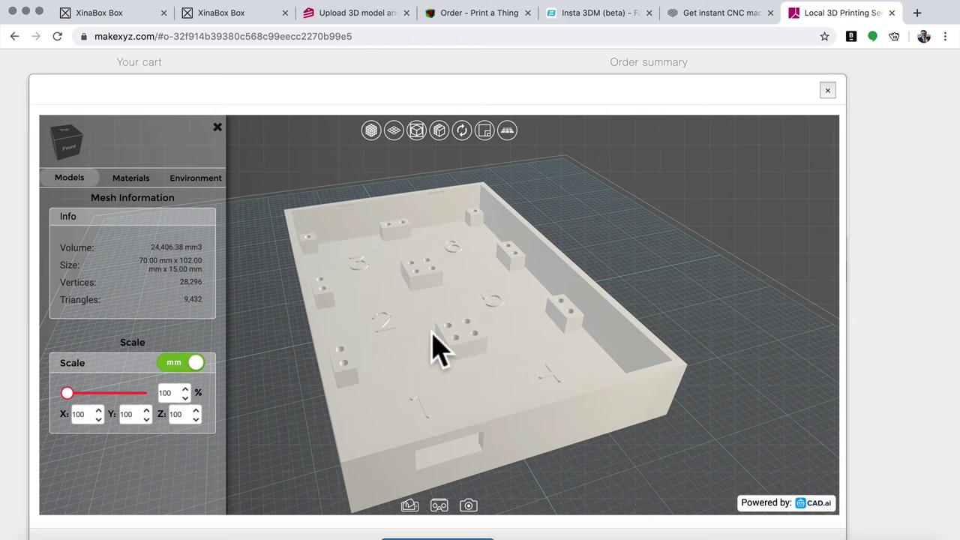
mouse_move(425, 390)
mouse_down()
mouse_move(393, 394)
mouse_move(407, 369)
mouse_move(403, 392)
mouse_move(431, 396)
mouse_move(435, 385)
mouse_move(419, 375)
mouse_move(402, 393)
mouse_move(423, 390)
mouse_up()
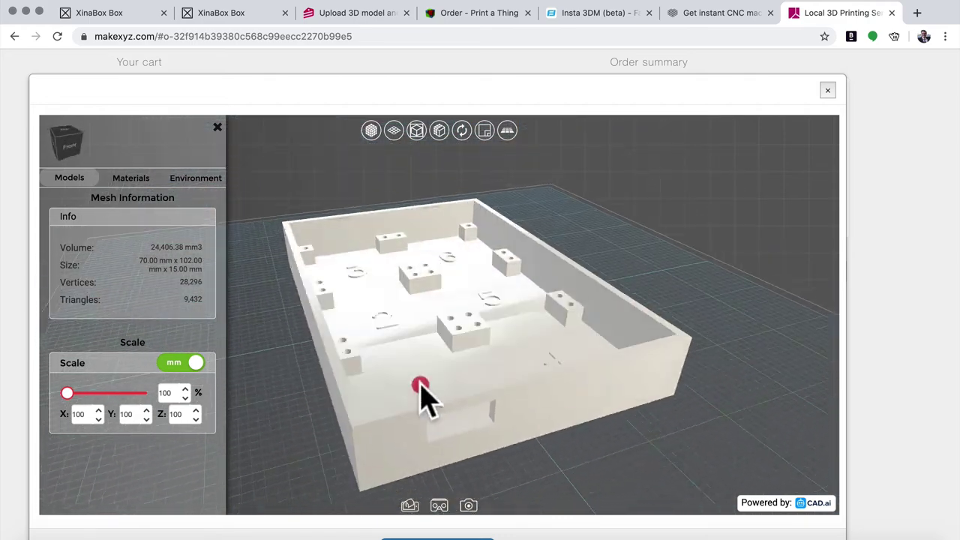
drag(429, 396, 428, 395)
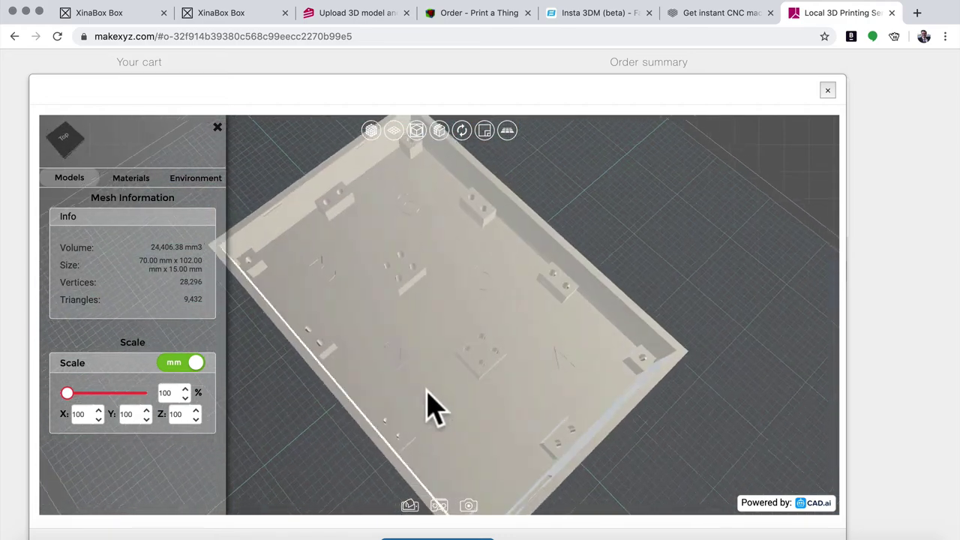